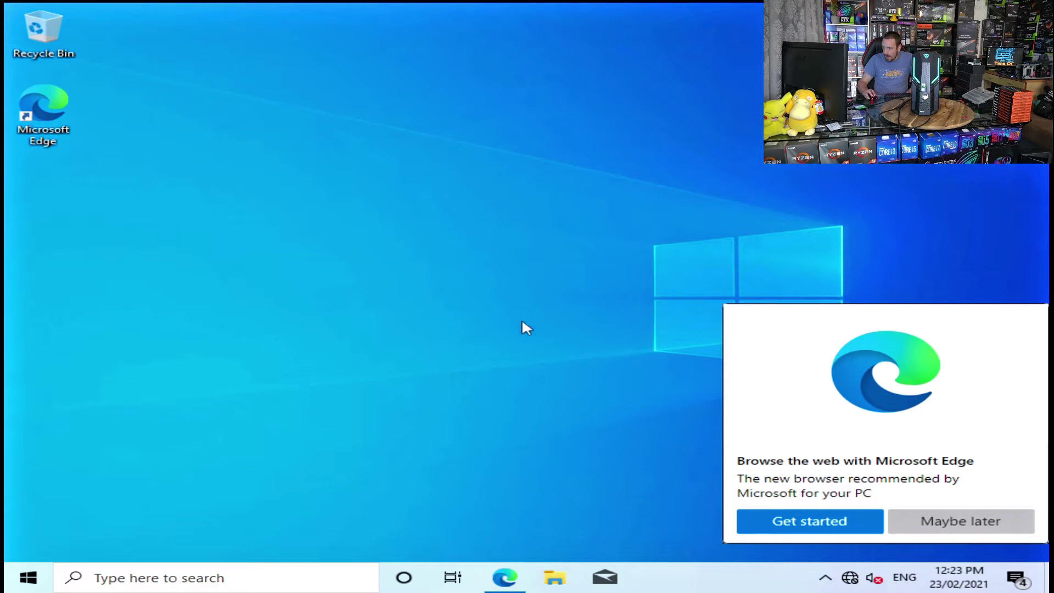
# Step: Decline the Microsoft Edge browser offer and hide the search box on the taskbar
pyautogui.click(994, 528)
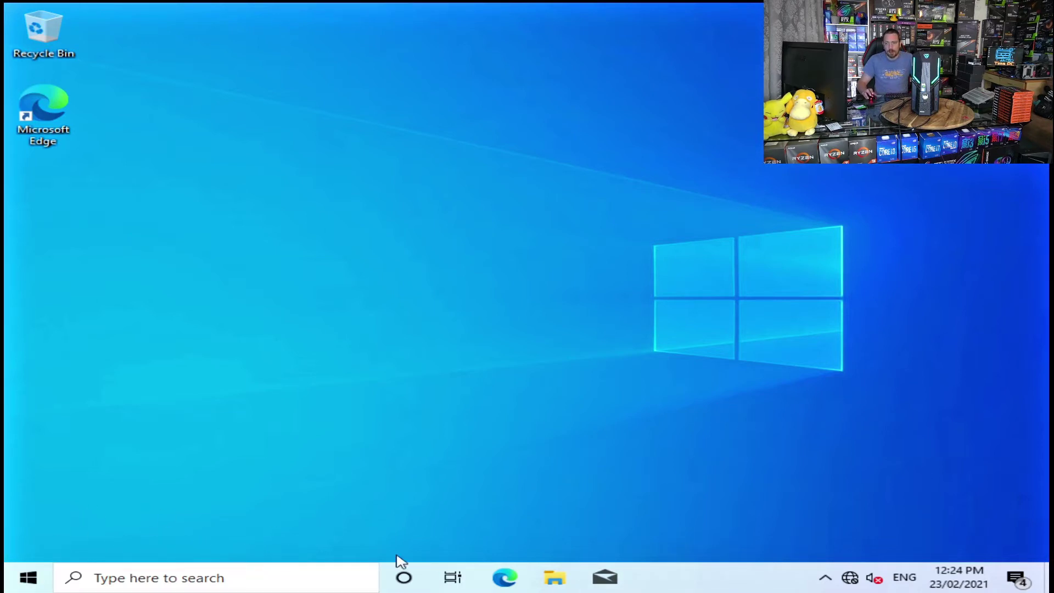
pyautogui.rightClick(695, 577)
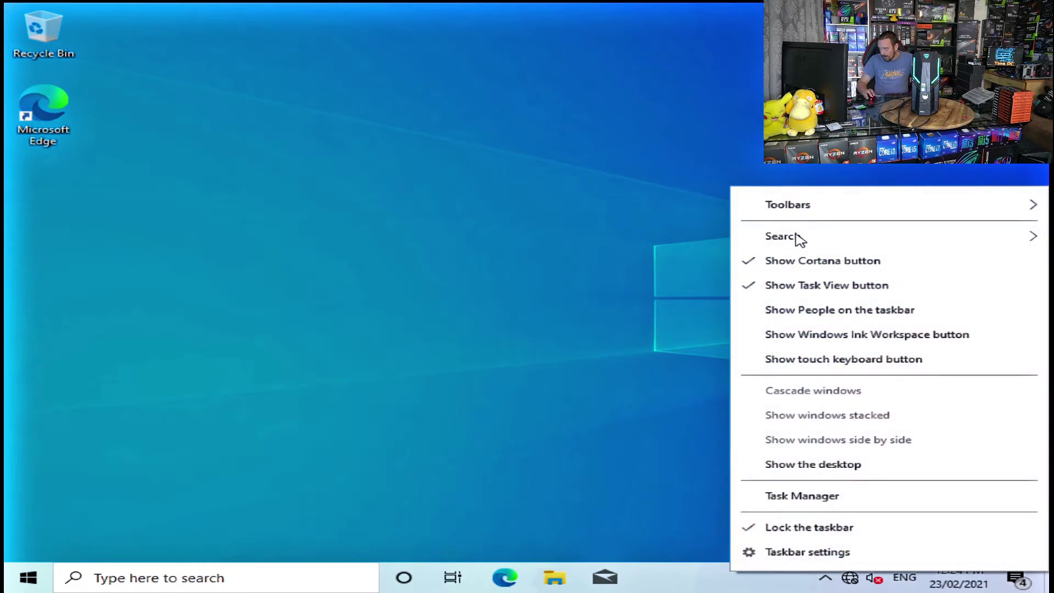
pyautogui.moveTo(799, 238)
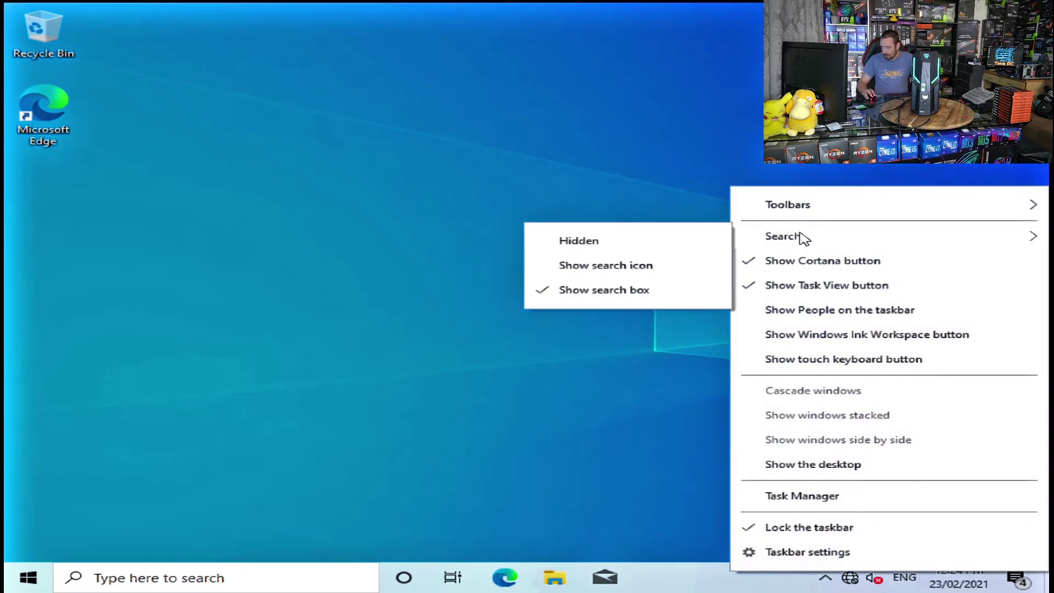
pyautogui.click(602, 247)
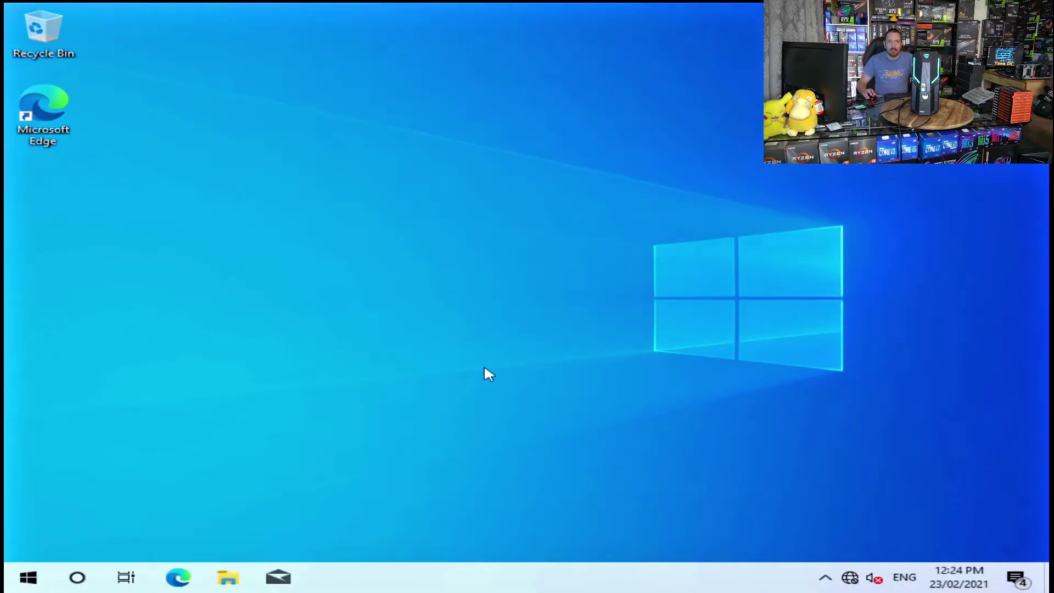
# Step: Hide the Cortana button and the Task View button on the taskbar
pyautogui.rightClick(332, 583)
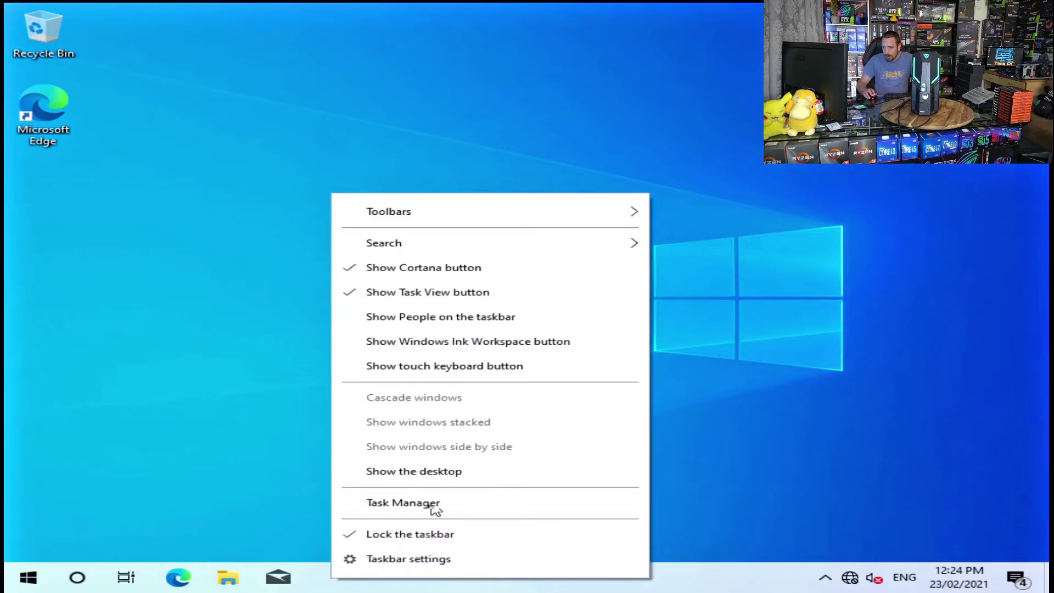
pyautogui.click(446, 268)
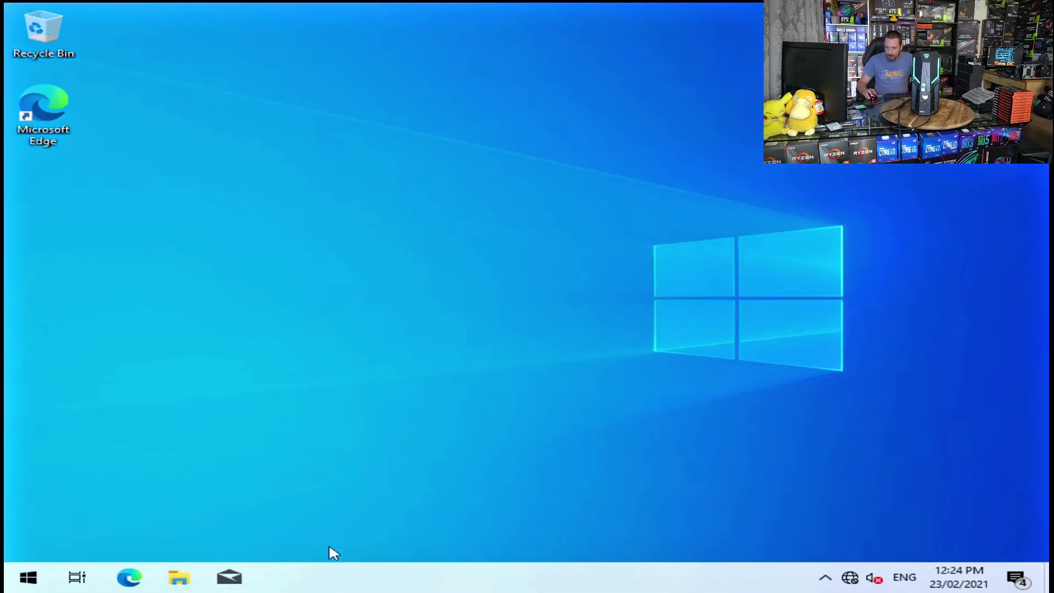
pyautogui.rightClick(335, 581)
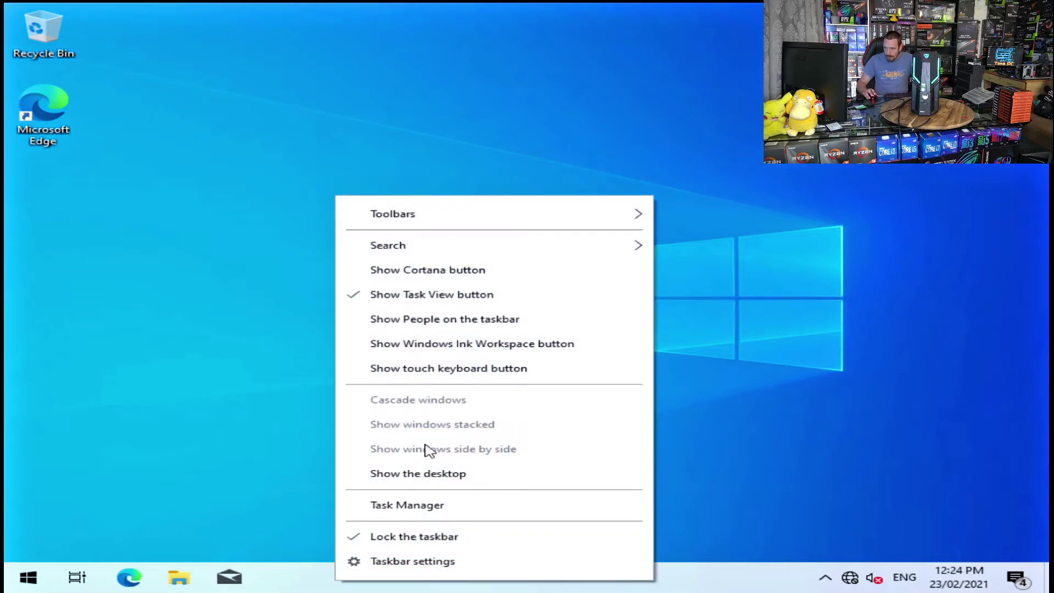
pyautogui.click(458, 297)
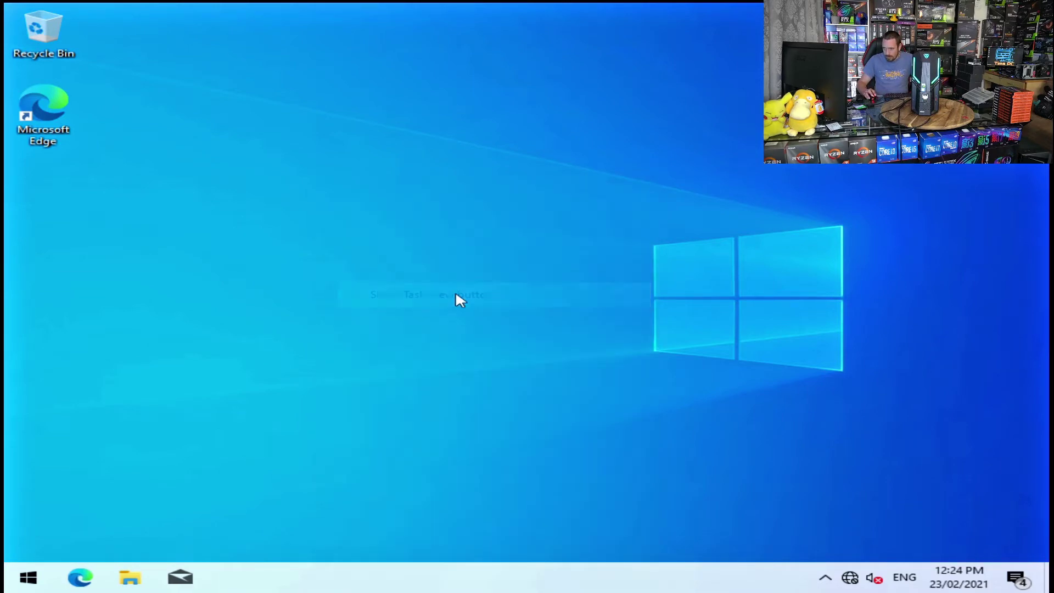
# Step: Unpin Mail and Microsoft Edge from the taskbar
pyautogui.rightClick(178, 584)
pyautogui.click(179, 546)
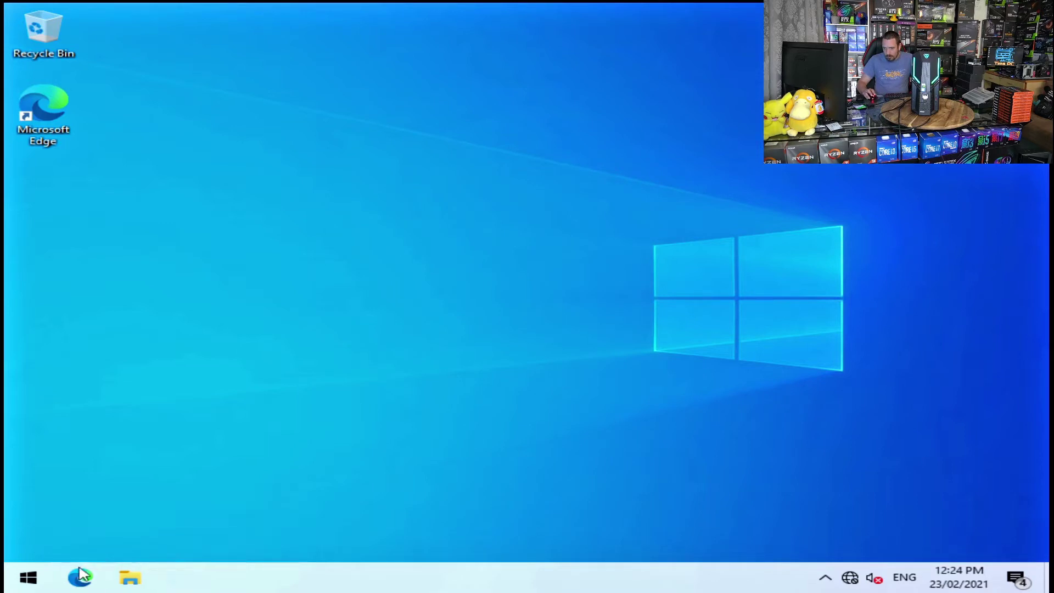
pyautogui.rightClick(88, 571)
pyautogui.click(101, 546)
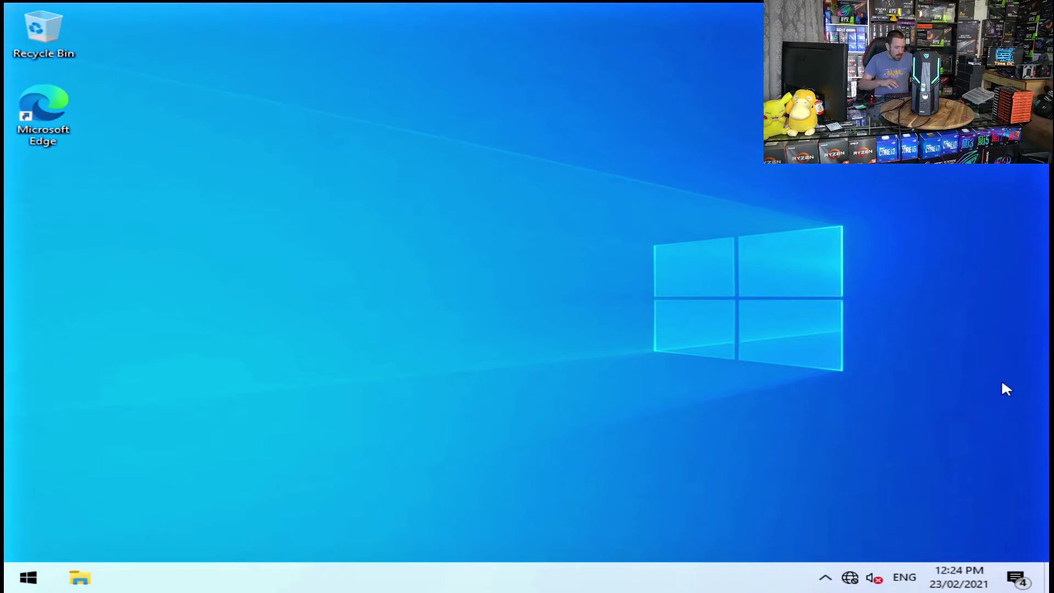
# Step: Start Task Manager, expand it to show the performance details, pin it to the taskbar and close it
pyautogui.hotkey('ctrl', 'alt', 'Delete')
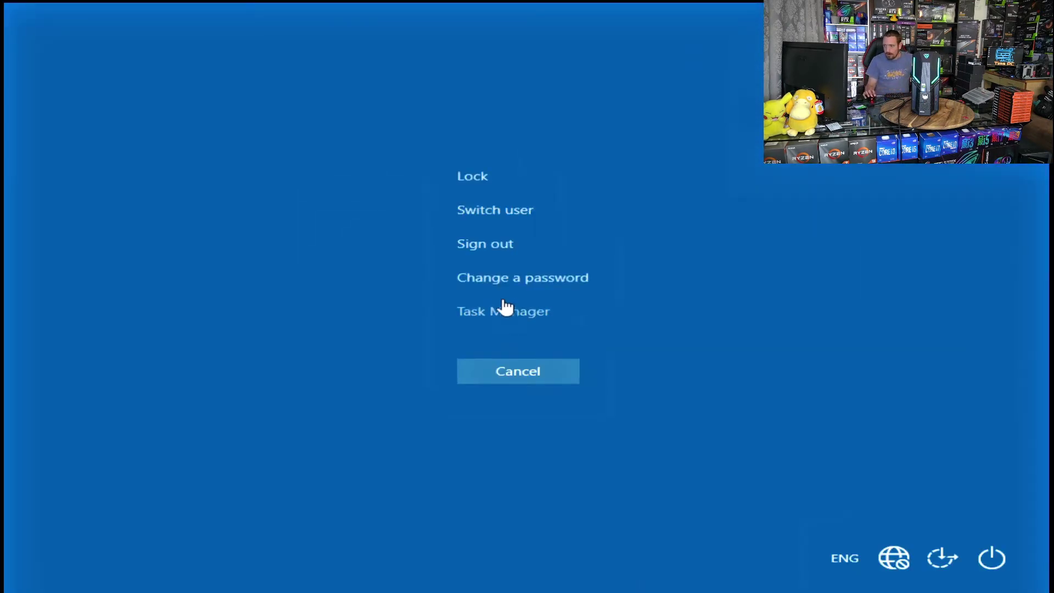
pyautogui.click(526, 316)
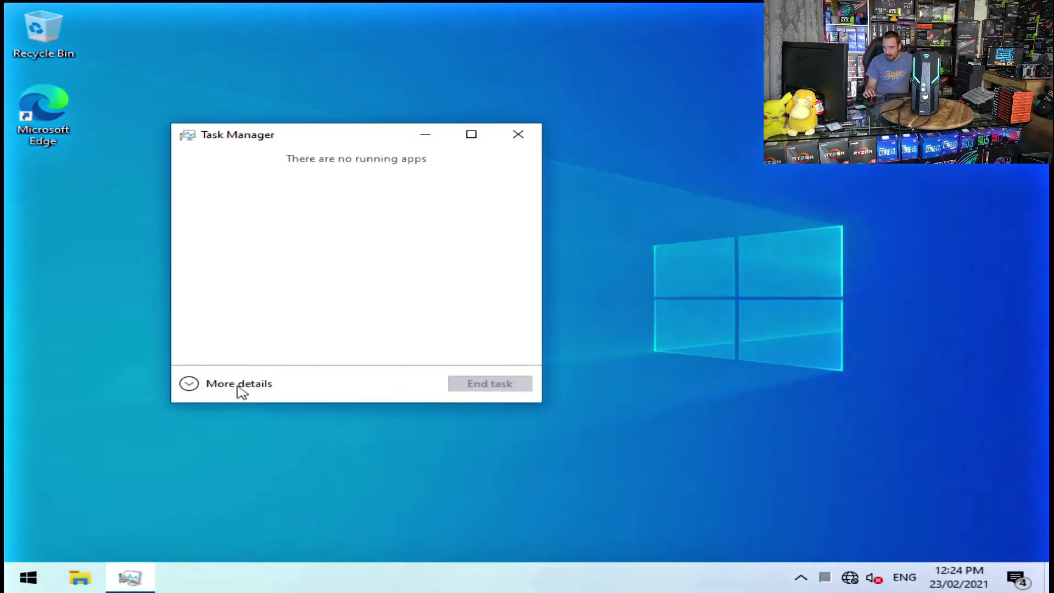
pyautogui.click(237, 387)
pyautogui.click(291, 176)
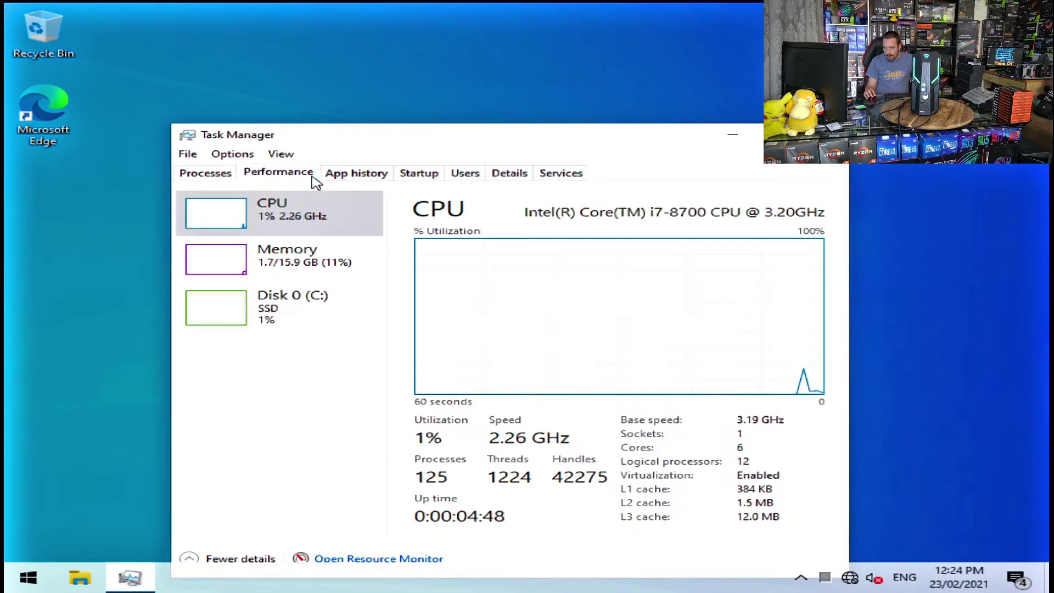
pyautogui.rightClick(135, 580)
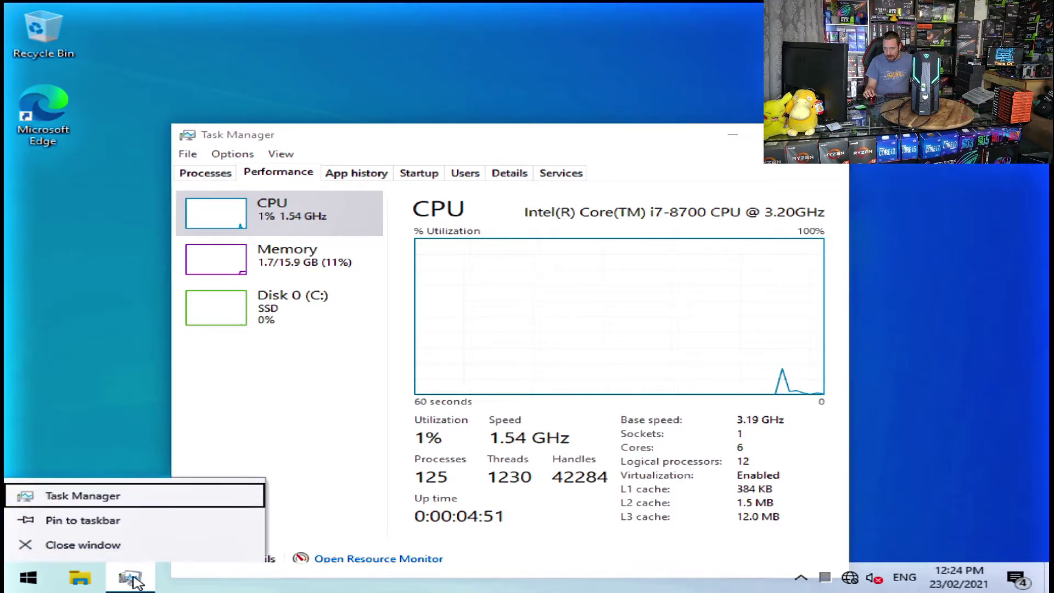
pyautogui.click(88, 520)
pyautogui.click(823, 134)
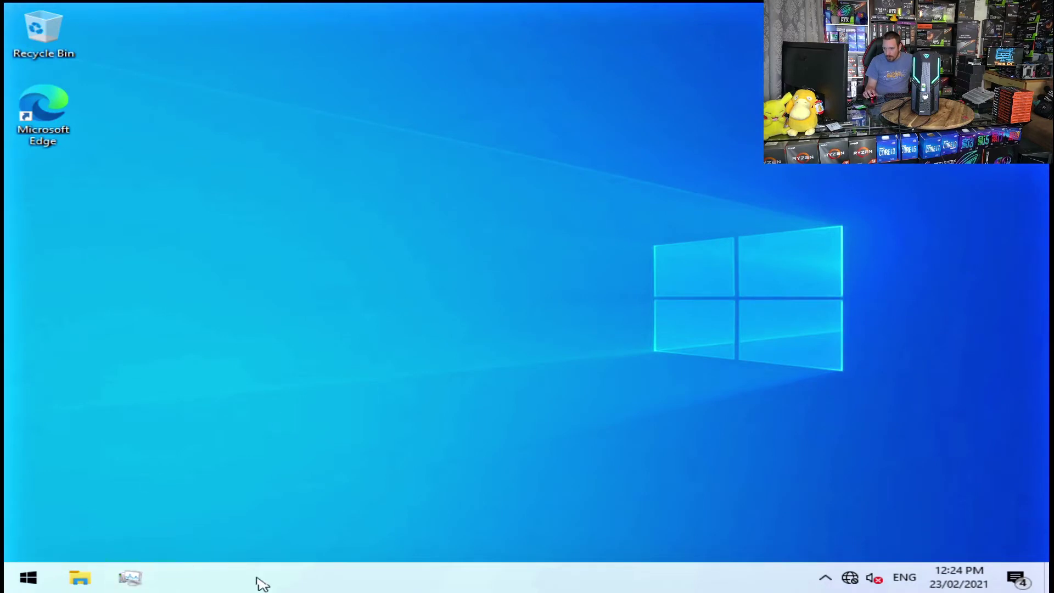
pyautogui.rightClick(212, 573)
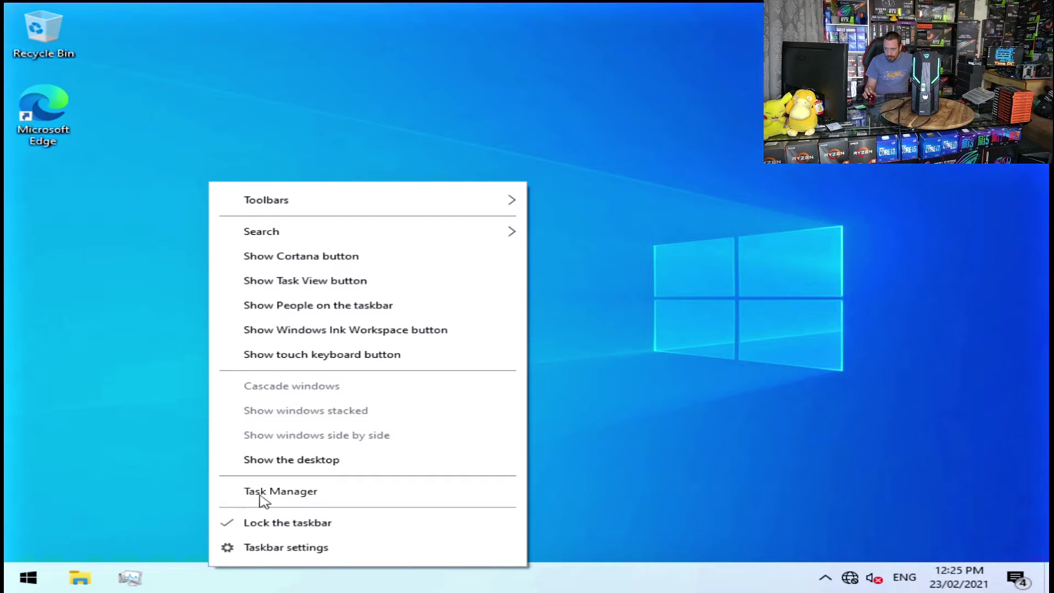
pyautogui.click(183, 455)
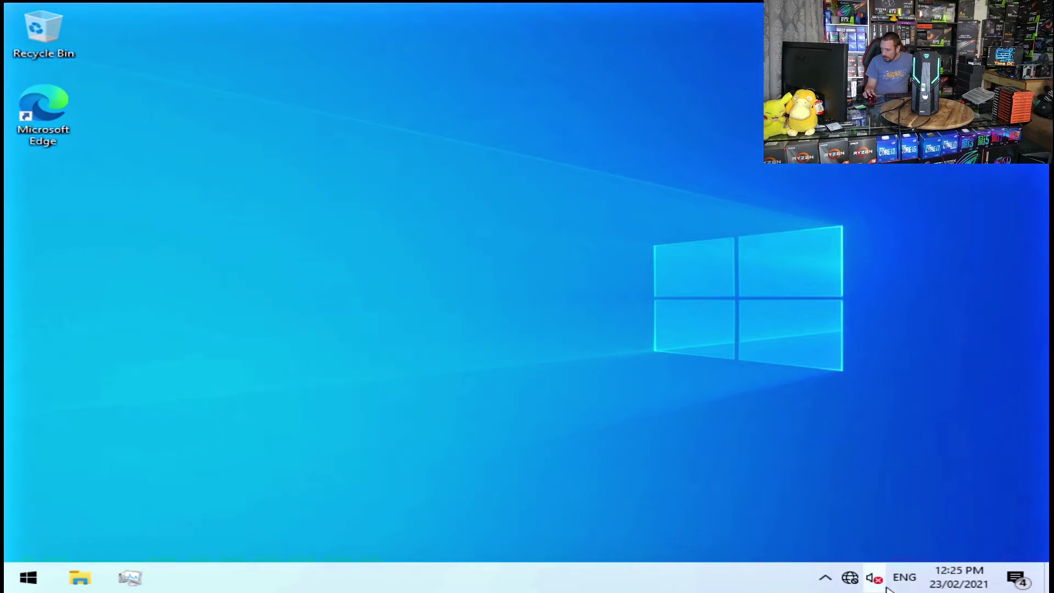
# Step: Connect to the AC1900 5ghz Wi-Fi network by entering its network security key, and dismiss the device setup notification
pyautogui.click(849, 577)
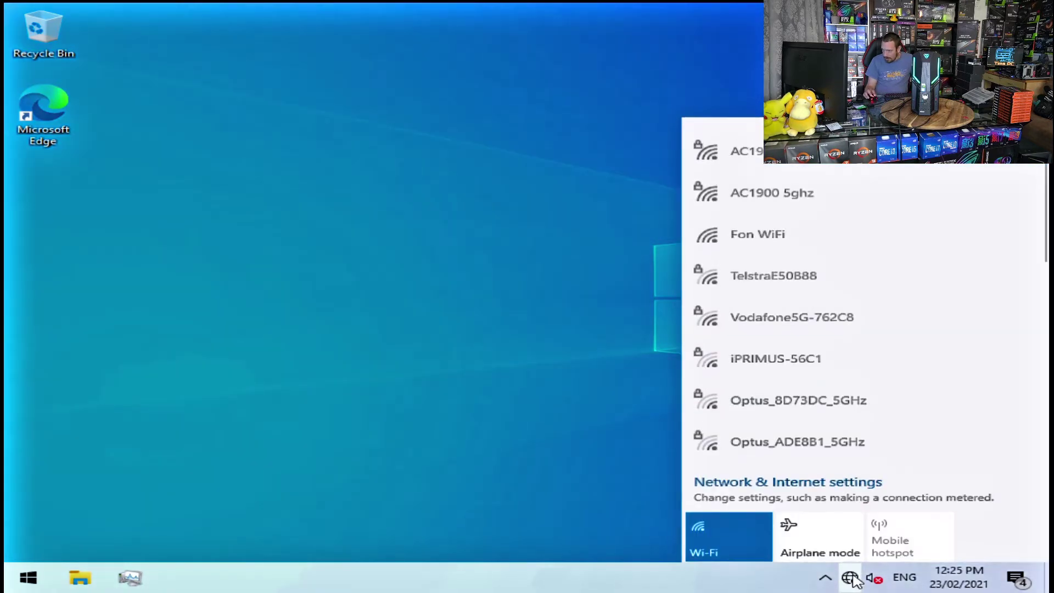
pyautogui.click(790, 189)
pyautogui.click(1012, 266)
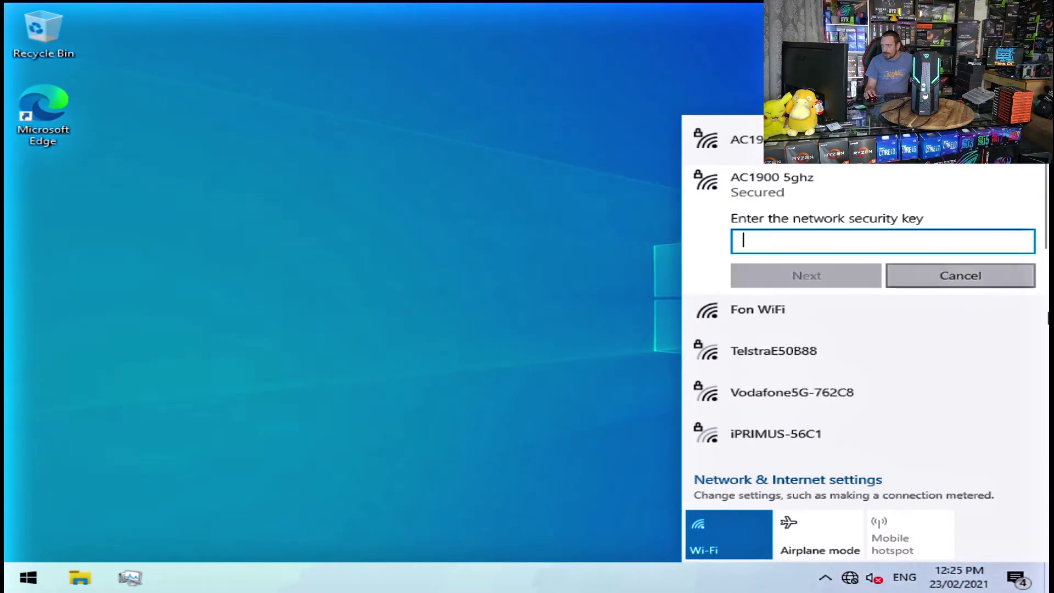
pyautogui.write('aaaaaaaaaaa')
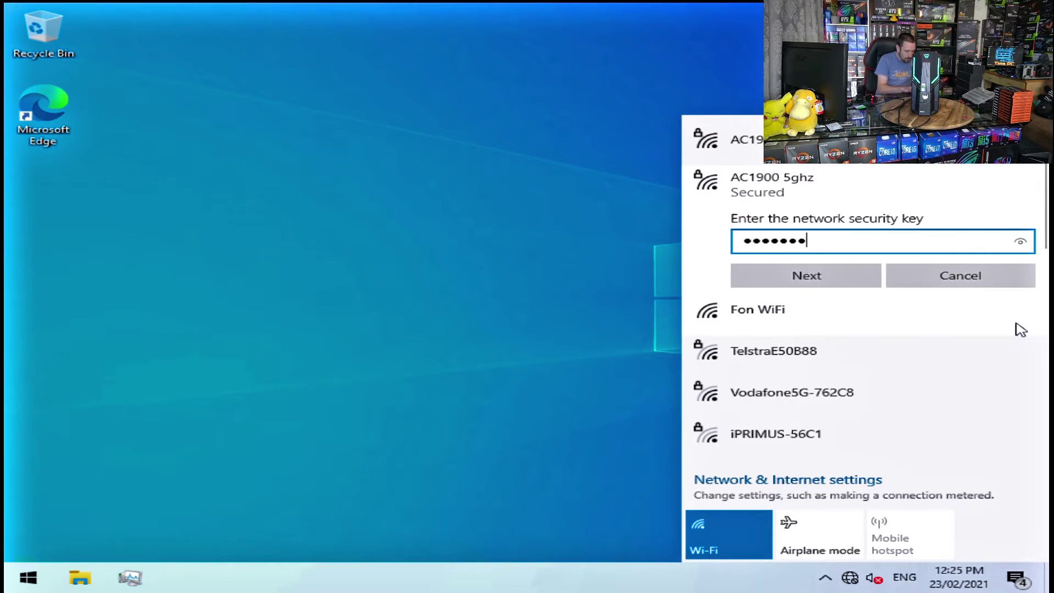
pyautogui.click(870, 280)
pyautogui.click(838, 328)
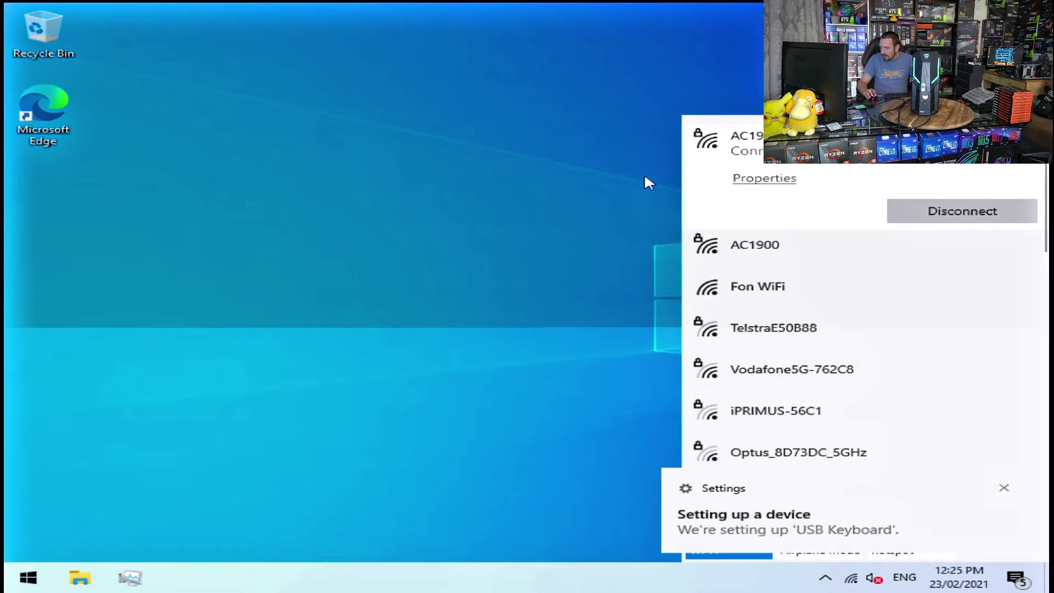
pyautogui.click(644, 177)
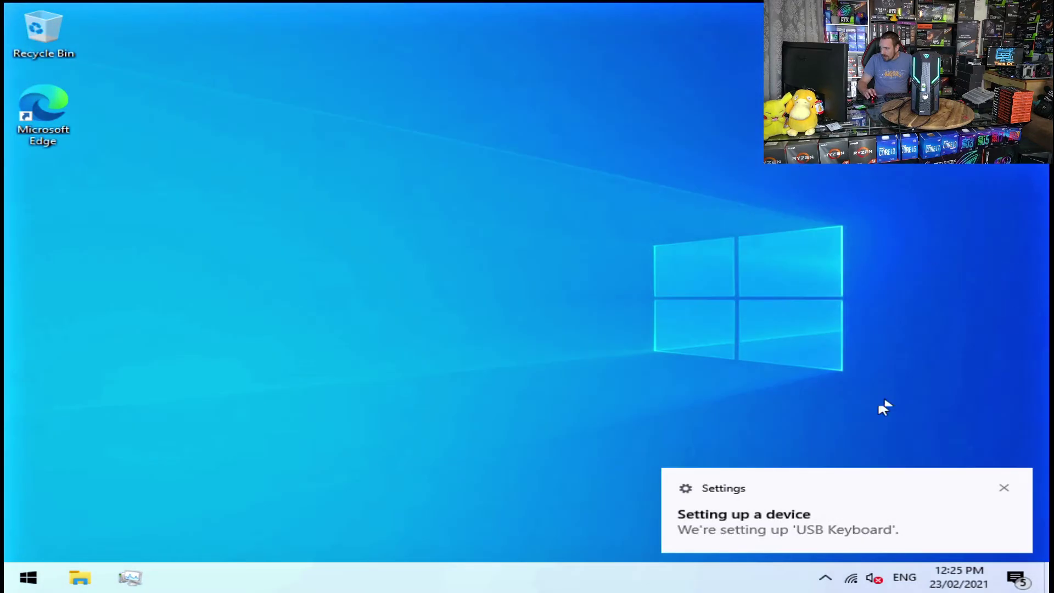
pyautogui.click(1005, 489)
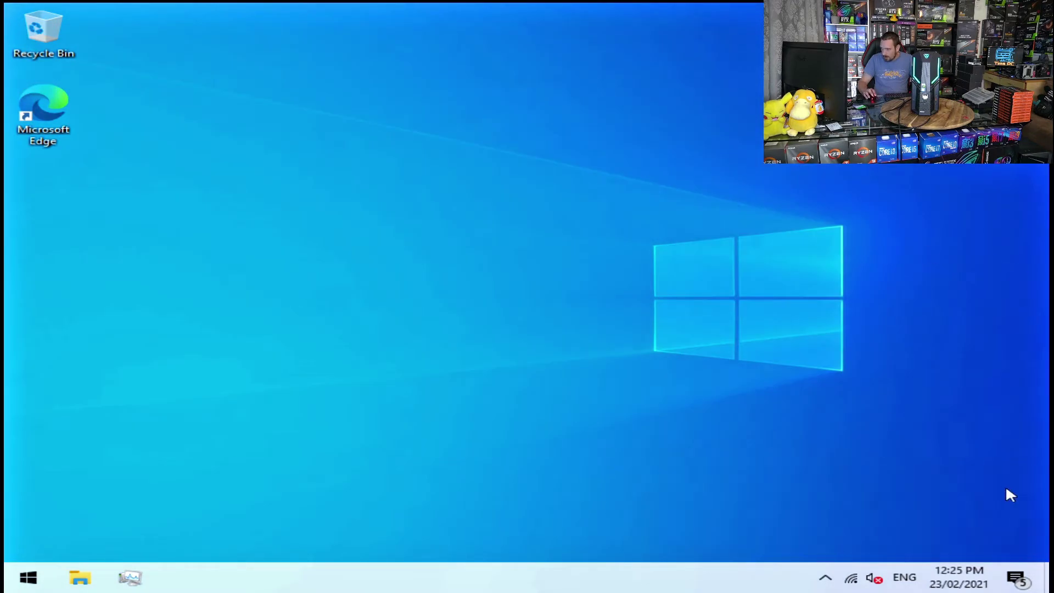
# Step: Open Windows Update in the Update & Security settings and check for updates
pyautogui.click(24, 579)
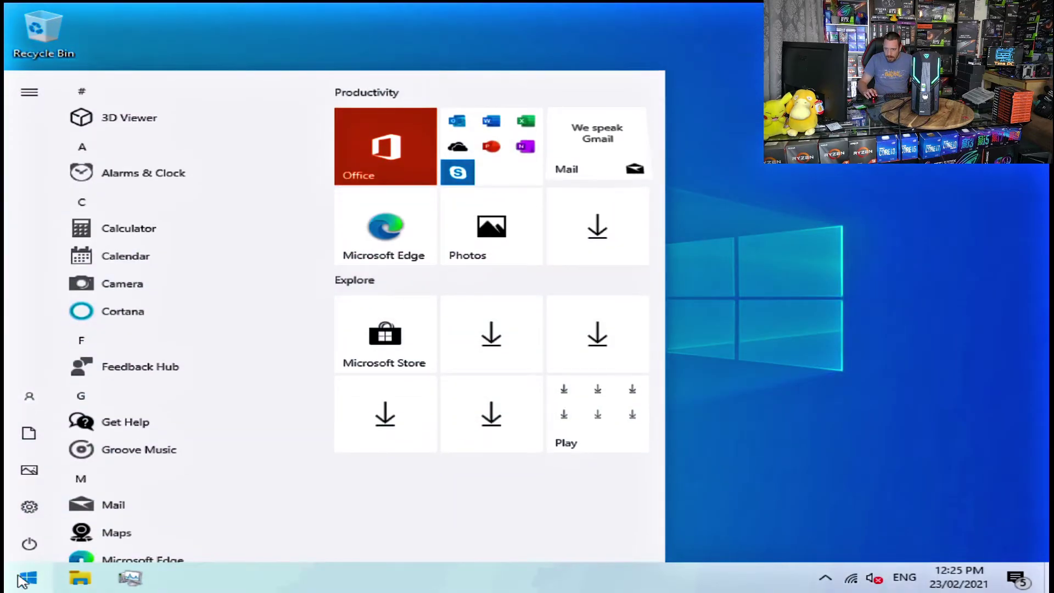
pyautogui.click(34, 517)
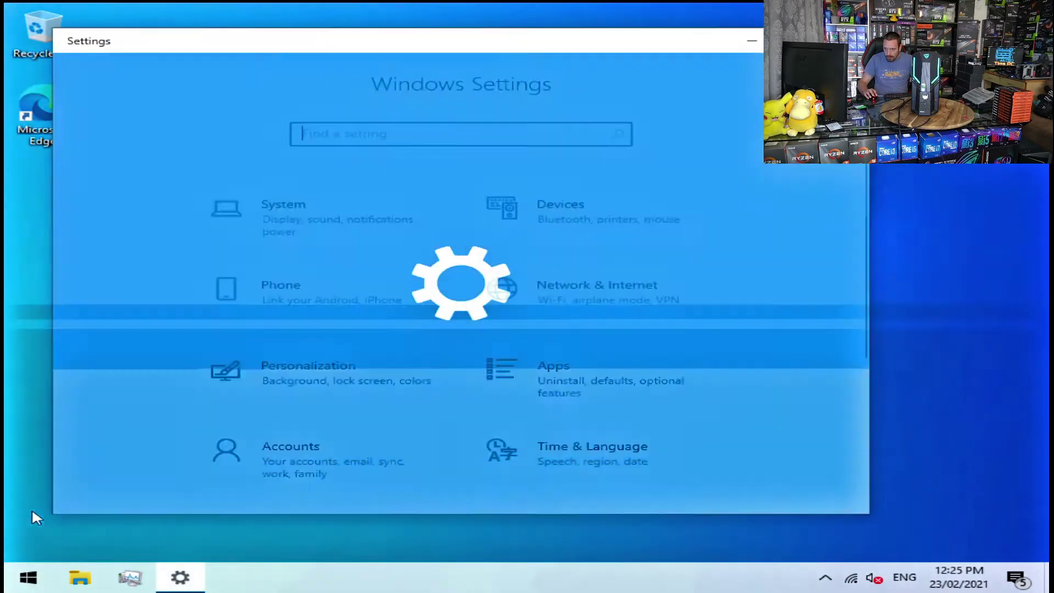
pyautogui.scroll(-1, 544, 240)
pyautogui.scroll(-4, 544, 241)
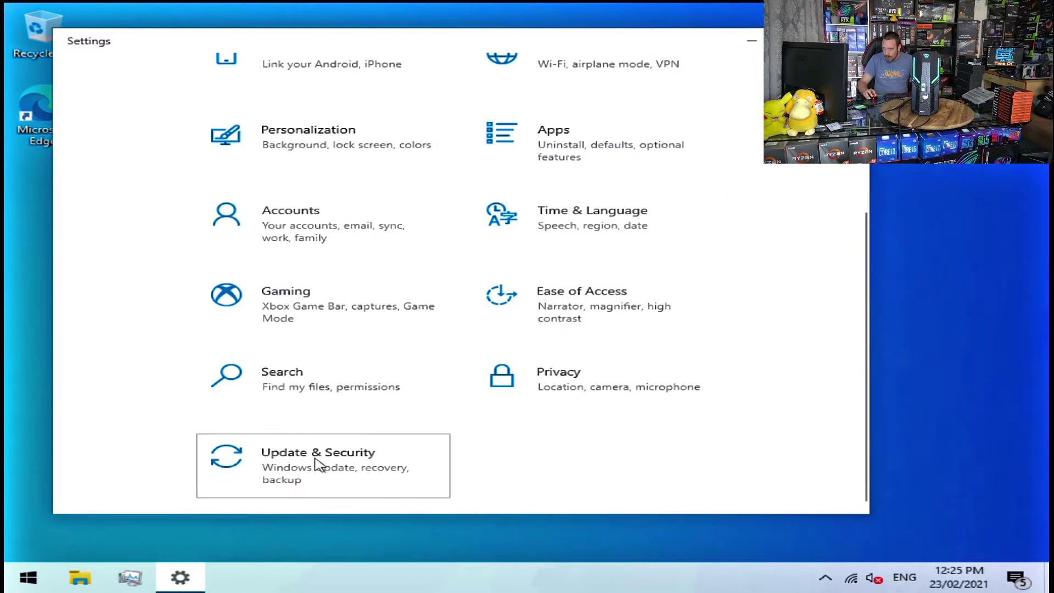
pyautogui.click(318, 463)
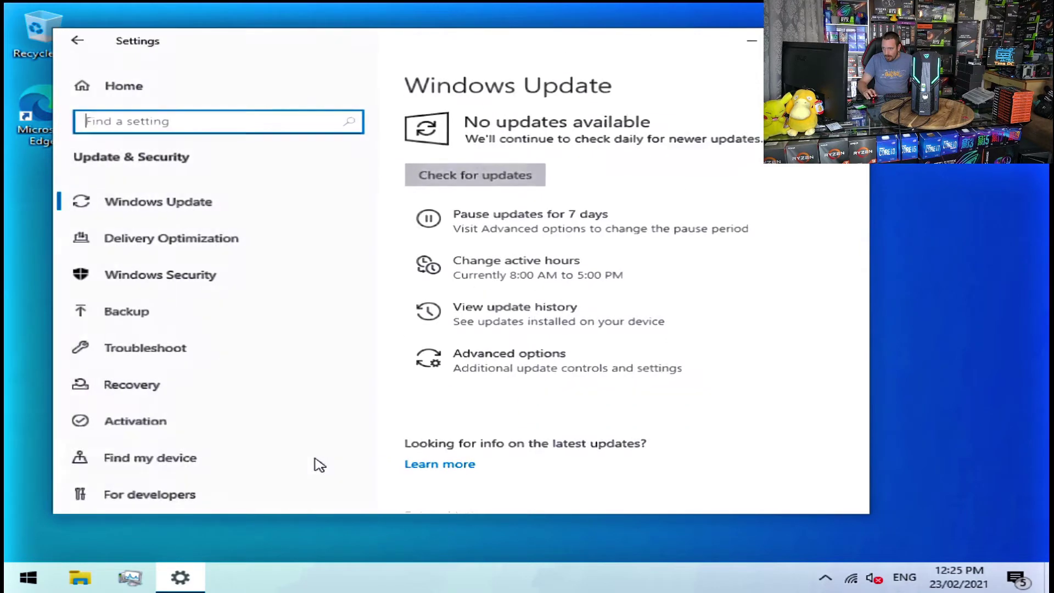
pyautogui.click(475, 176)
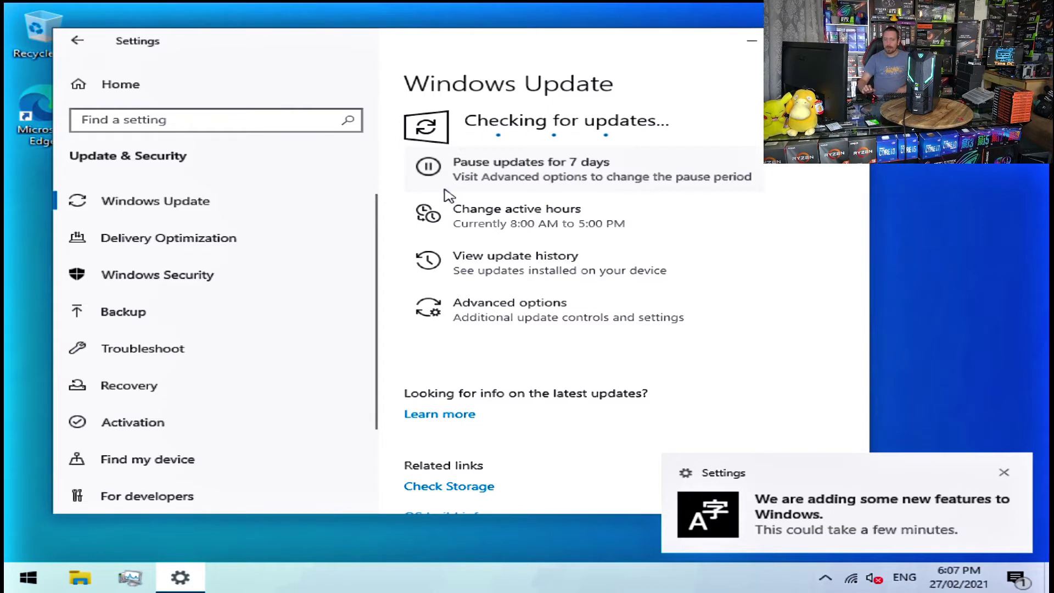
# Step: Dismiss the new features notification and the WD Green drive's action prompt, and minimize the Settings window
pyautogui.click(343, 192)
pyautogui.click(1004, 472)
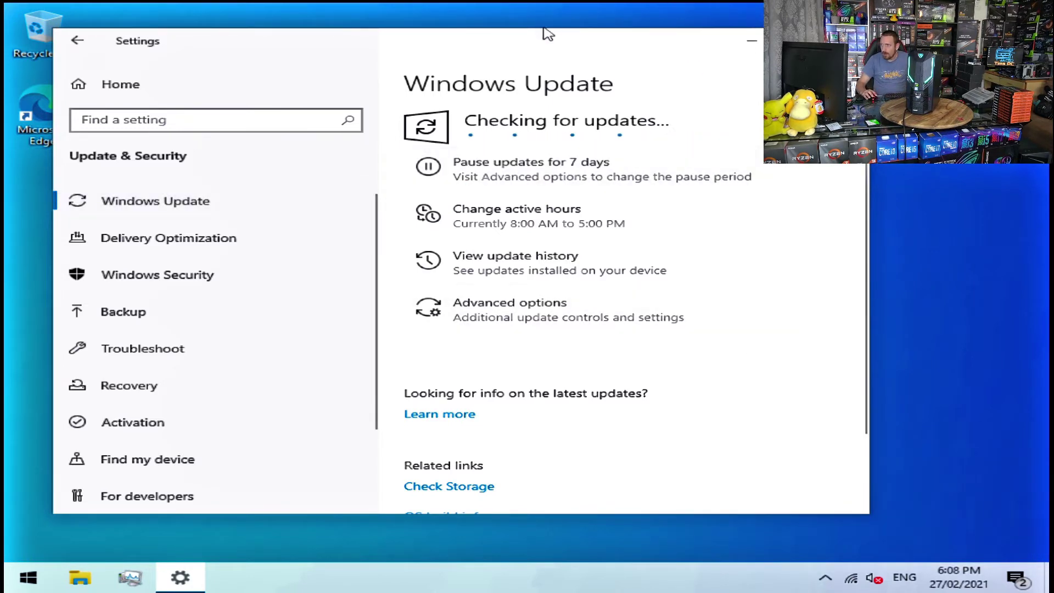
pyautogui.click(859, 499)
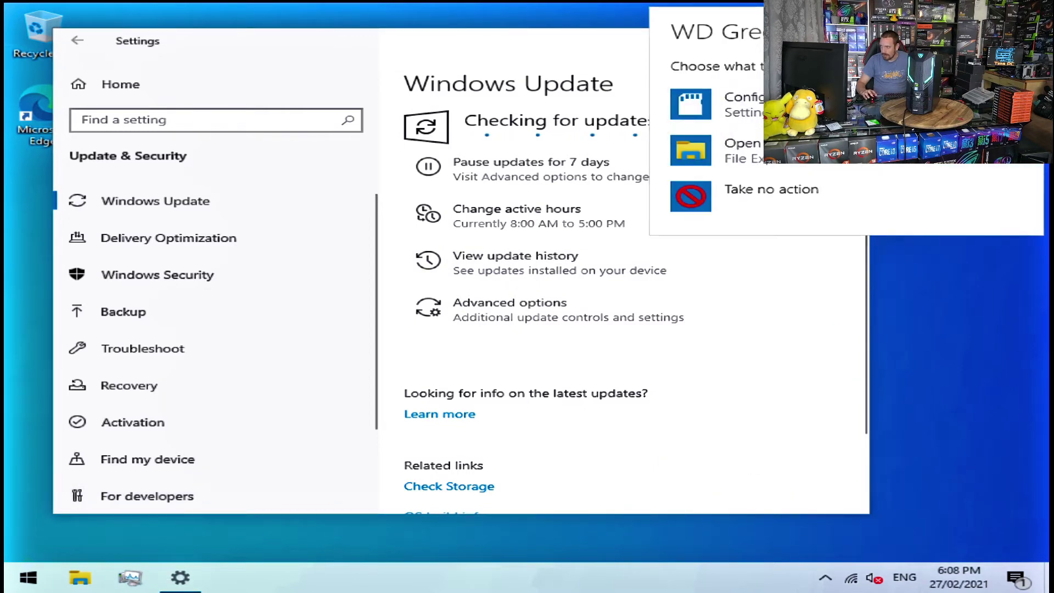
pyautogui.click(461, 43)
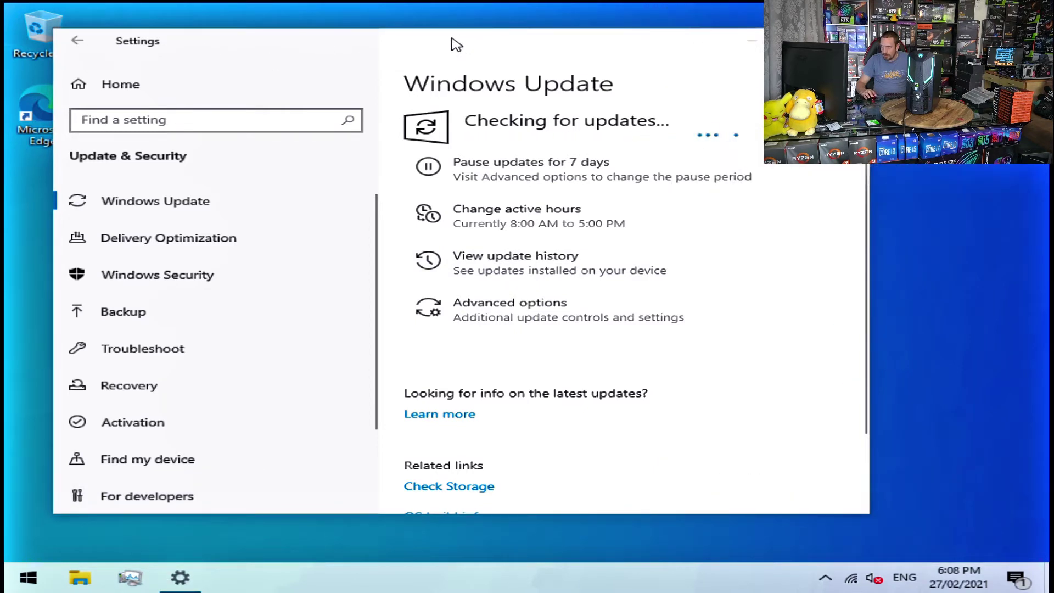
pyautogui.click(751, 46)
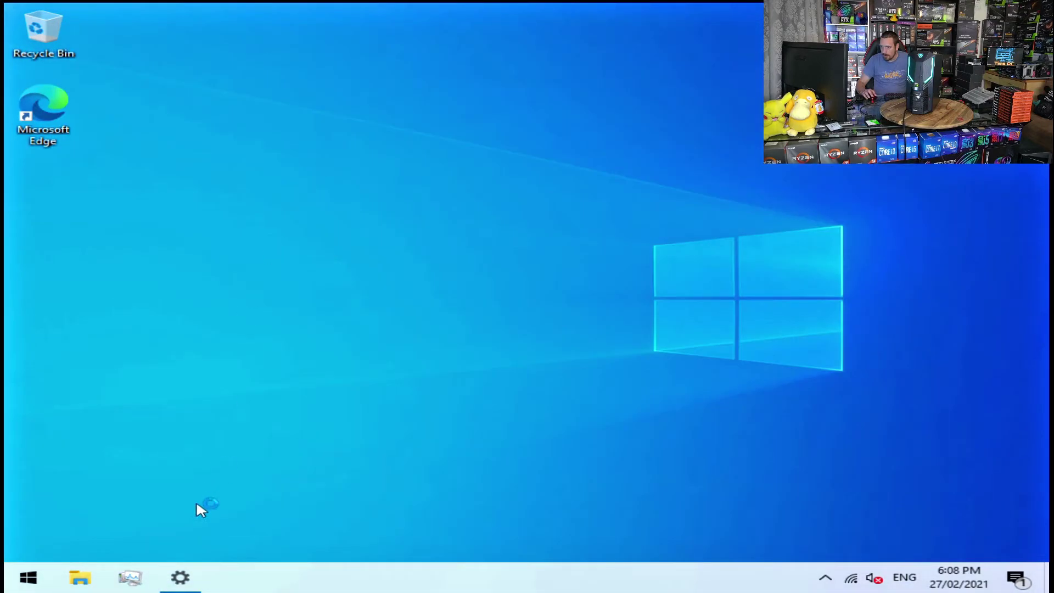
# Step: Open the WD Green 120 (E:) drive in File Explorer and move its window clear of the desktop icons
pyautogui.click(88, 579)
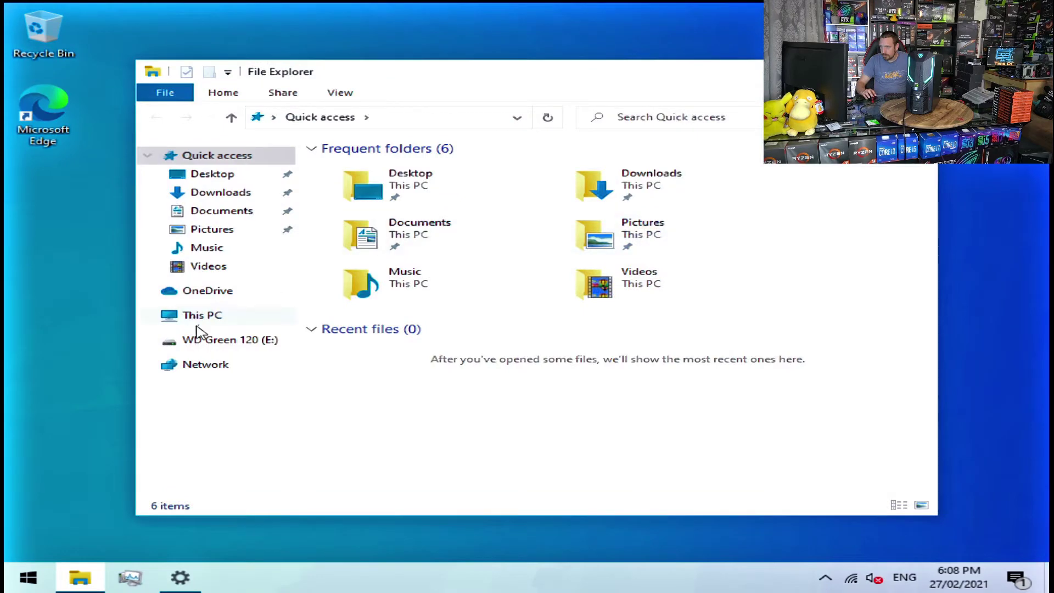
pyautogui.click(235, 340)
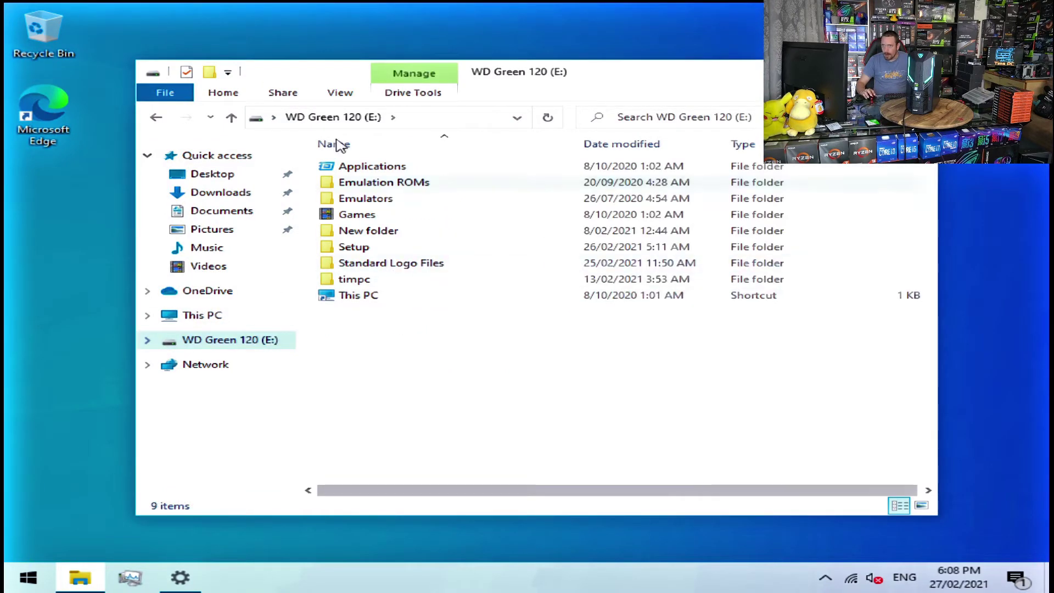
pyautogui.moveTo(623, 82); pyautogui.dragTo(773, 65)
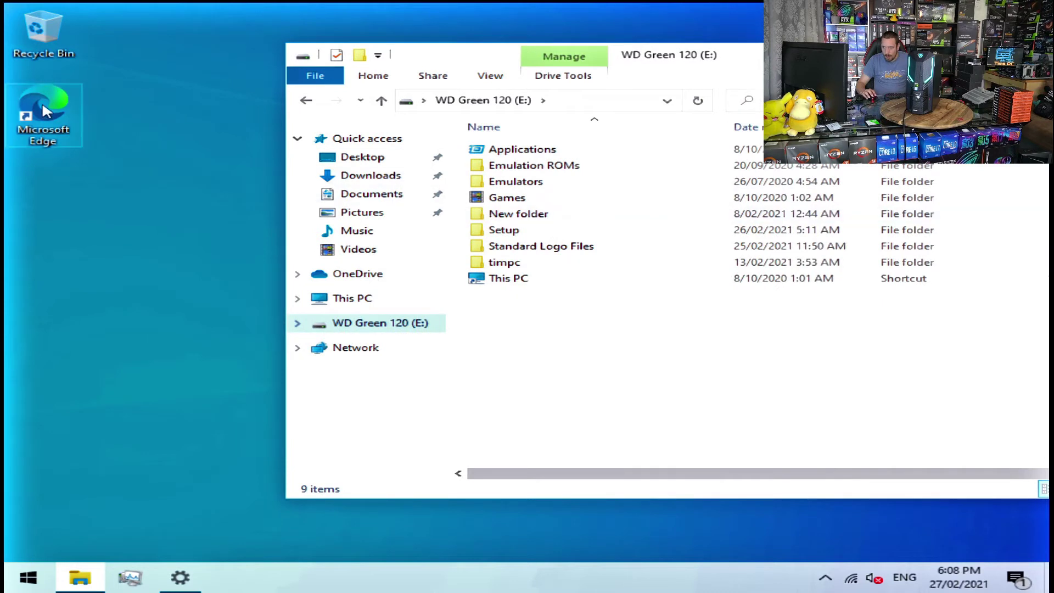
# Step: Shift the Microsoft Edge and Recycle Bin icons down and place the drive's This PC shortcut above them on the desktop
pyautogui.moveTo(41, 101); pyautogui.dragTo(45, 175)
pyautogui.moveTo(18, 38); pyautogui.dragTo(19, 116)
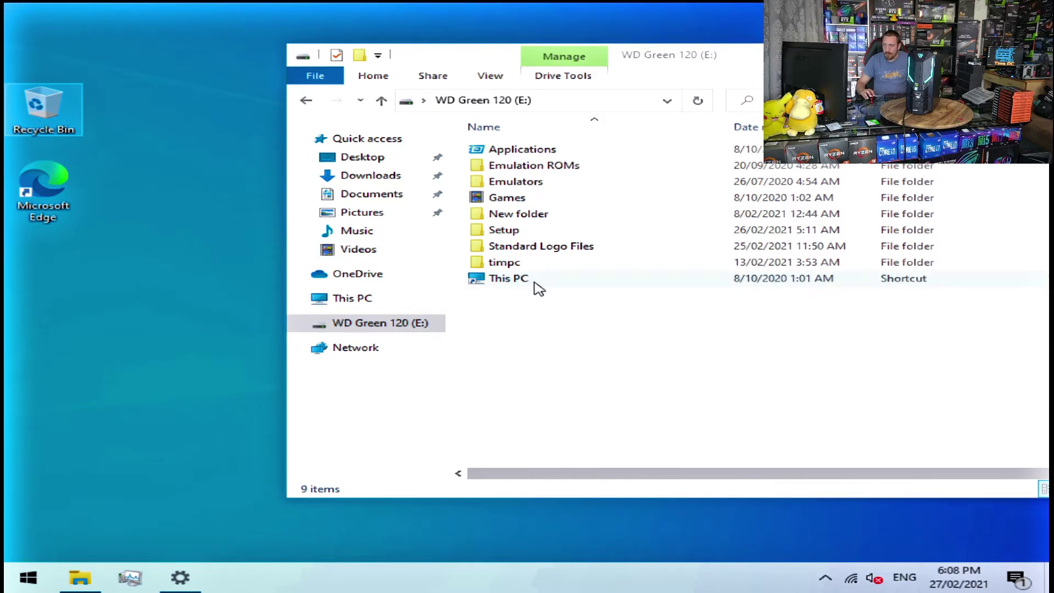
pyautogui.moveTo(540, 284); pyautogui.dragTo(39, 54)
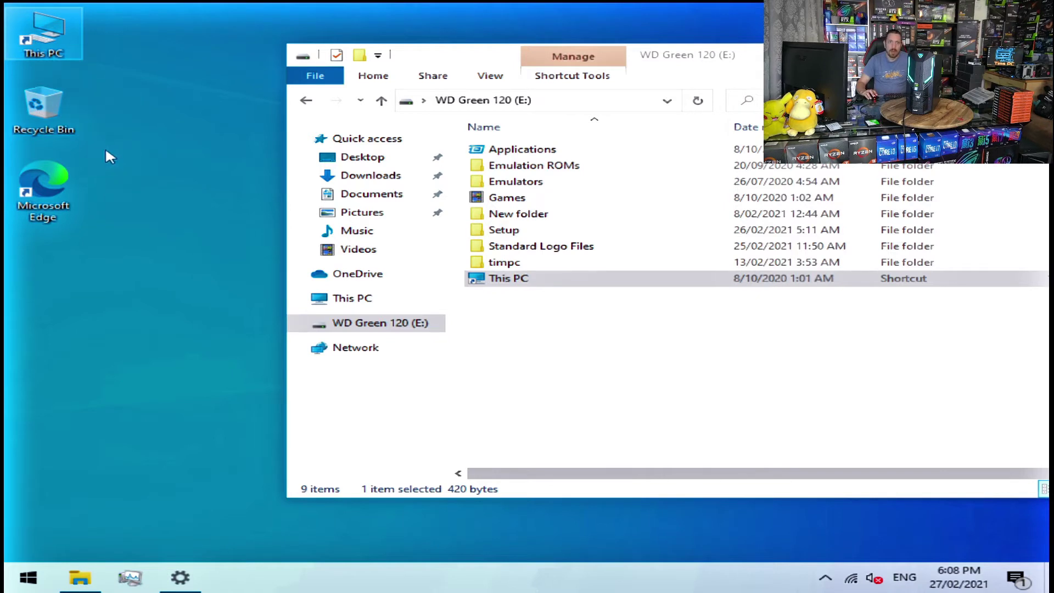
pyautogui.click(175, 102)
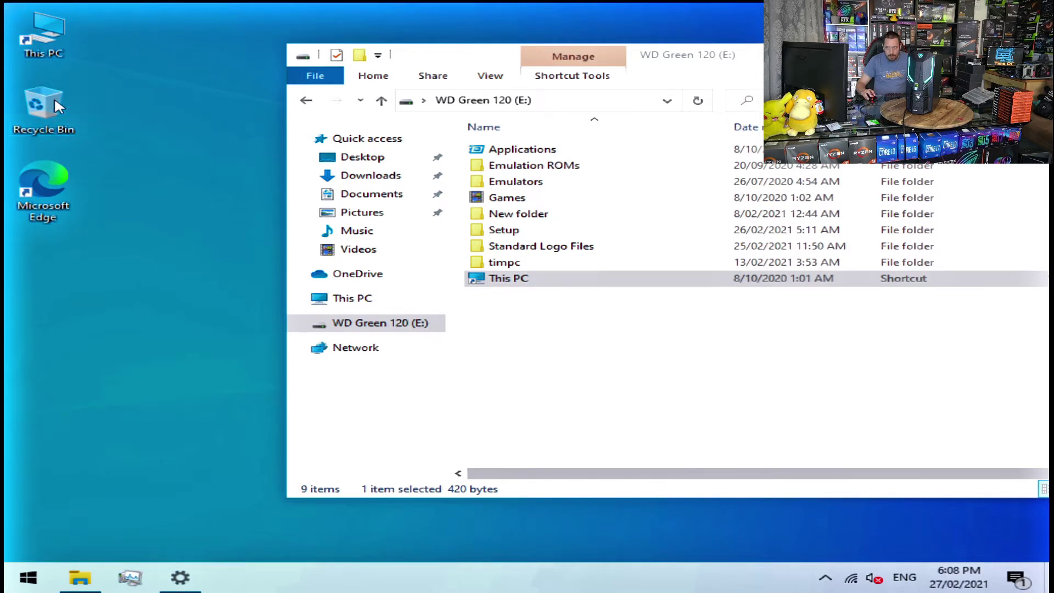
# Step: Put the drive's Applications and Games folders beneath the Recycle Bin on the desktop and move the Microsoft Edge shortcut into Applications
pyautogui.moveTo(38, 175); pyautogui.dragTo(35, 335)
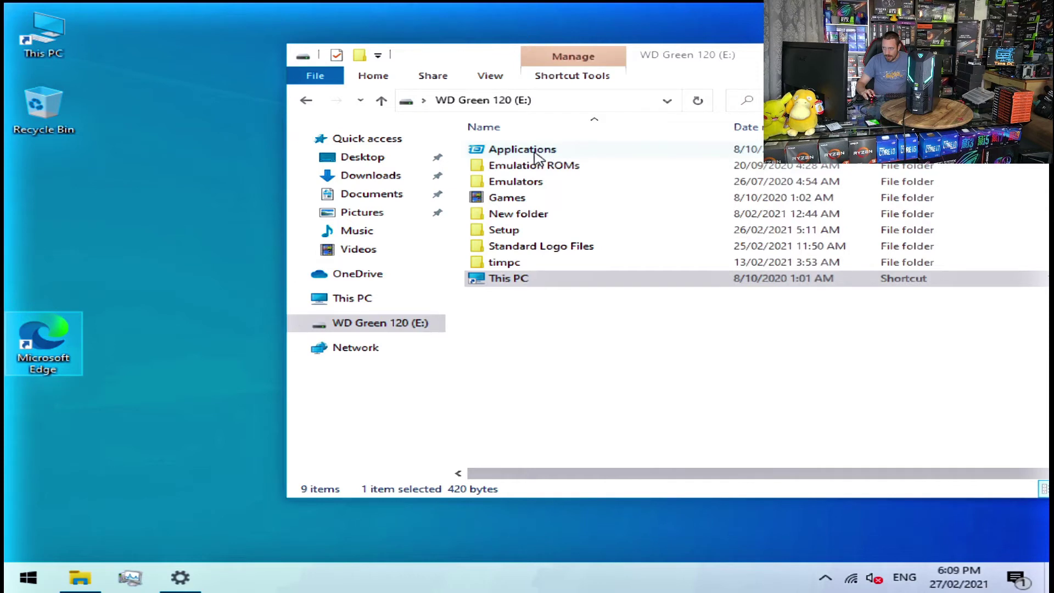
pyautogui.click(535, 156)
pyautogui.moveTo(565, 159); pyautogui.dragTo(57, 214)
pyautogui.click(113, 160)
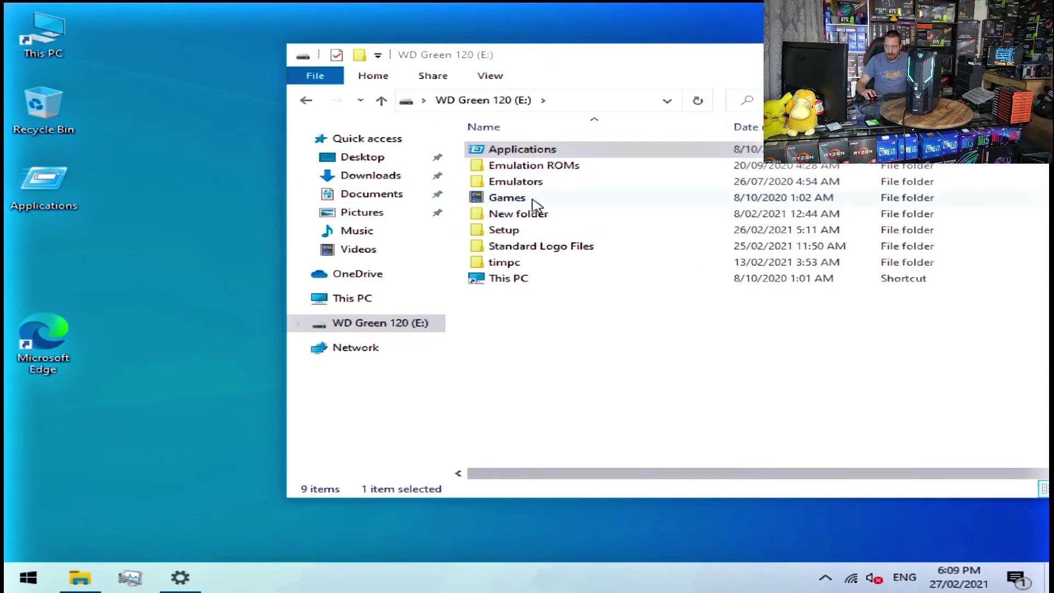
pyautogui.moveTo(513, 200); pyautogui.dragTo(35, 296)
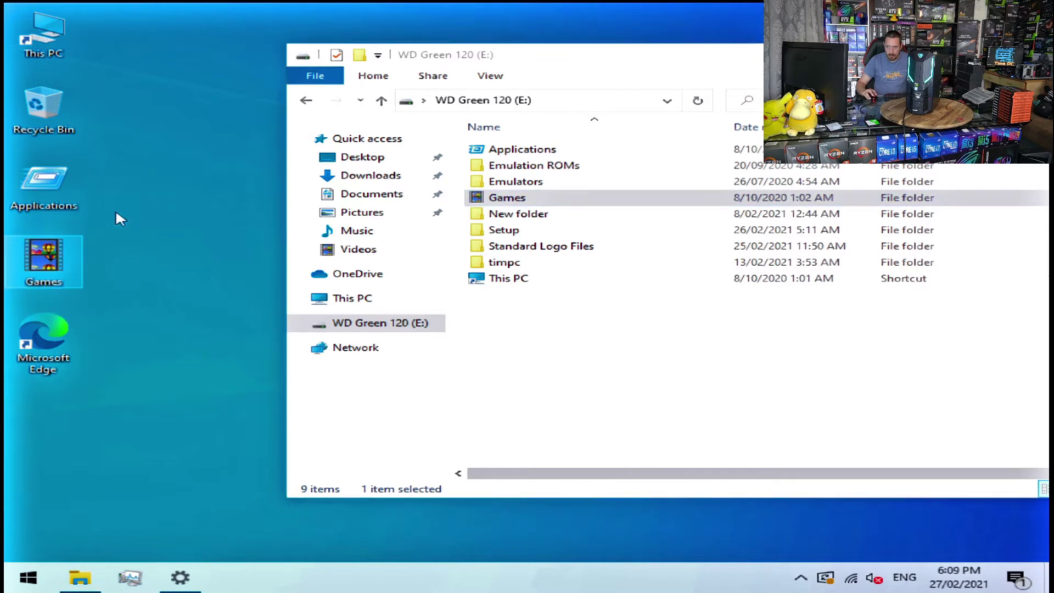
pyautogui.click(150, 228)
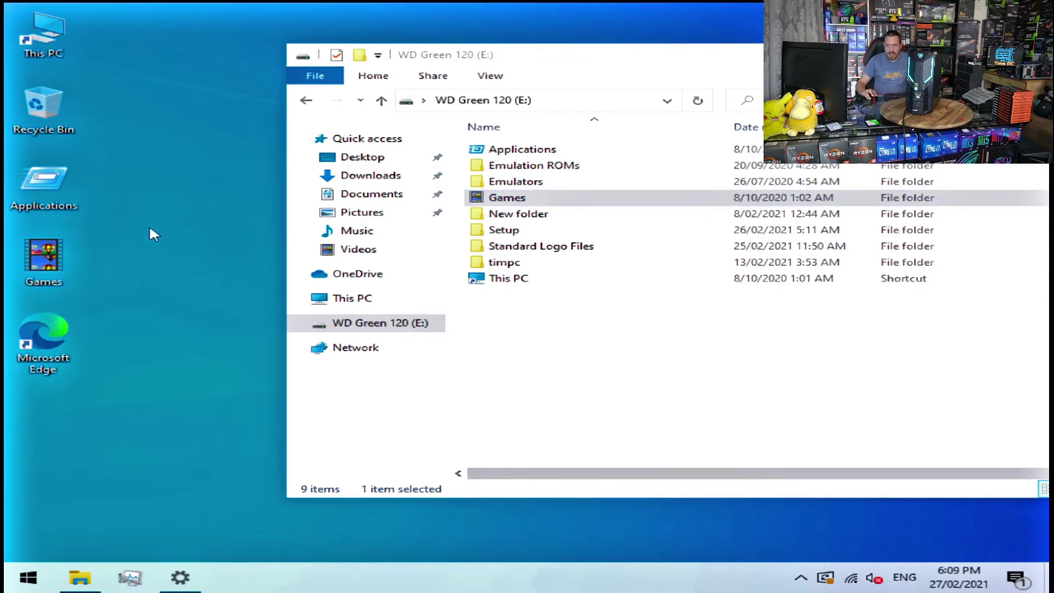
pyautogui.click(39, 338)
pyautogui.moveTo(45, 344); pyautogui.dragTo(32, 188)
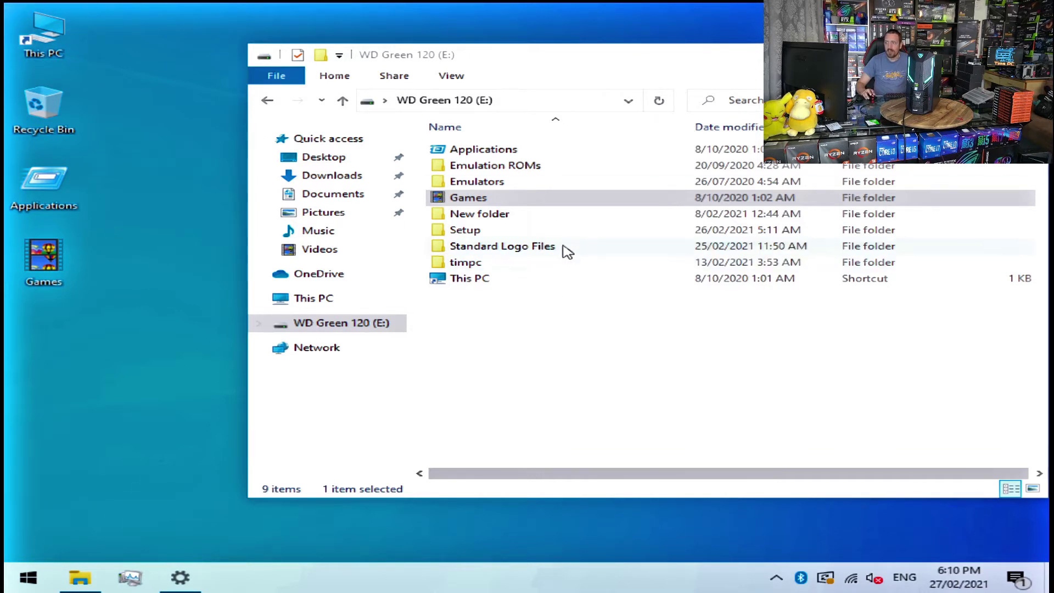
# Step: Look through the icons available for customizing the Setup folder in its properties, and cancel without choosing one
pyautogui.click(464, 232)
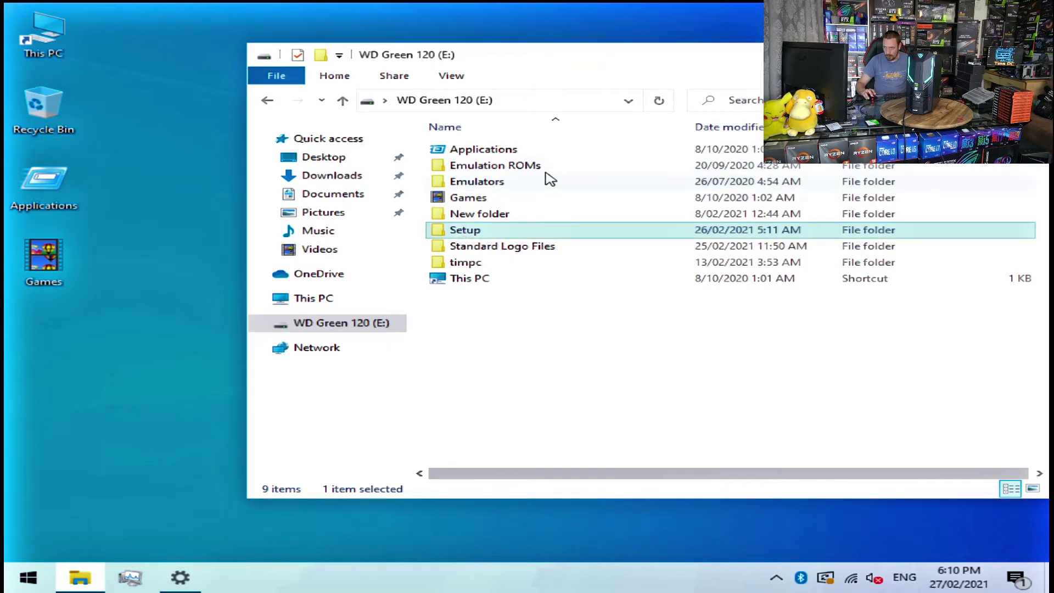
pyautogui.rightClick(475, 235)
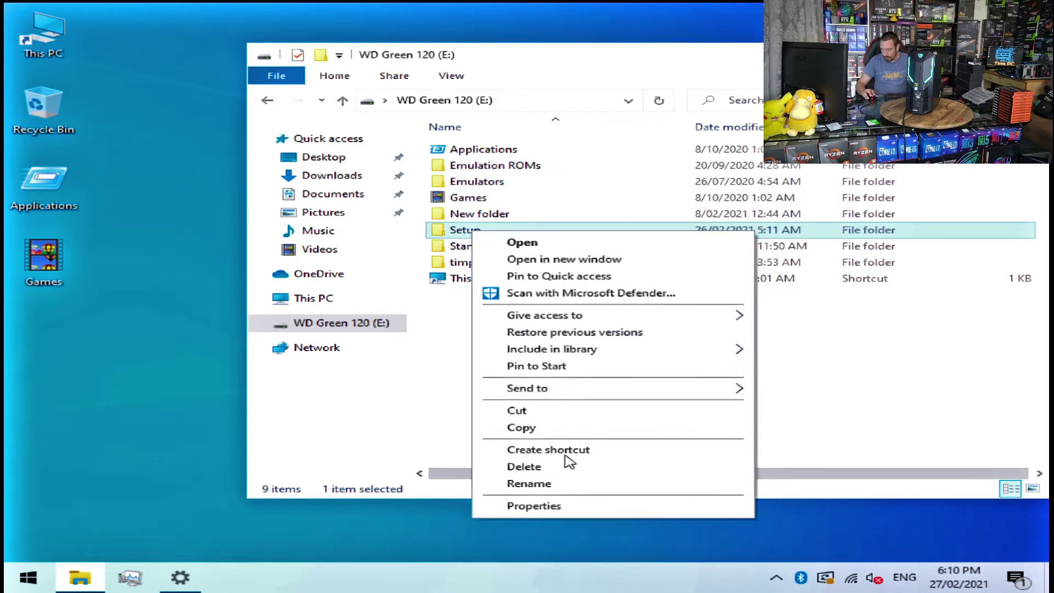
pyautogui.click(562, 506)
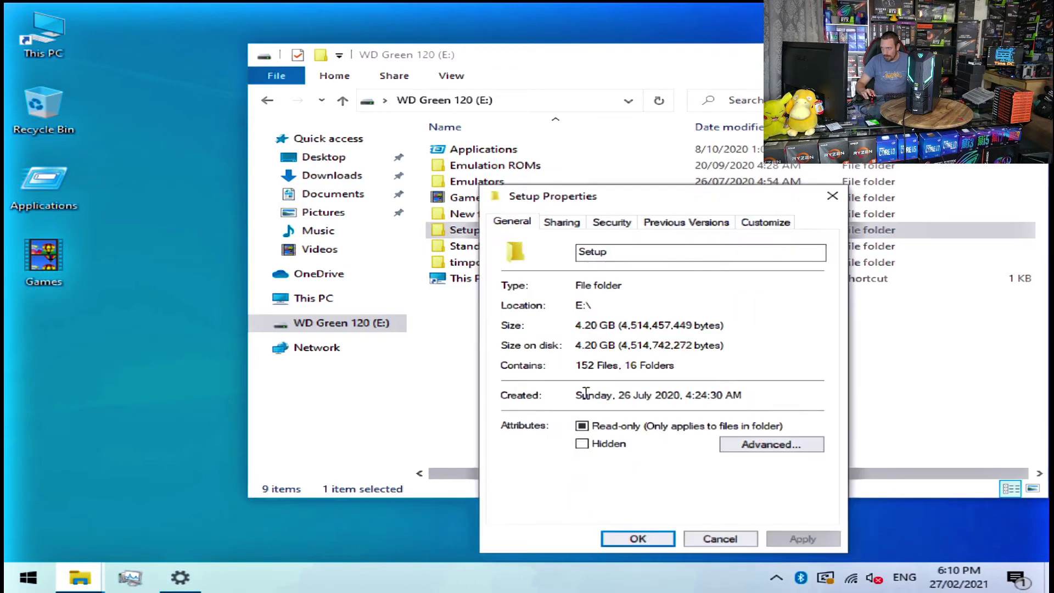
pyautogui.click(763, 226)
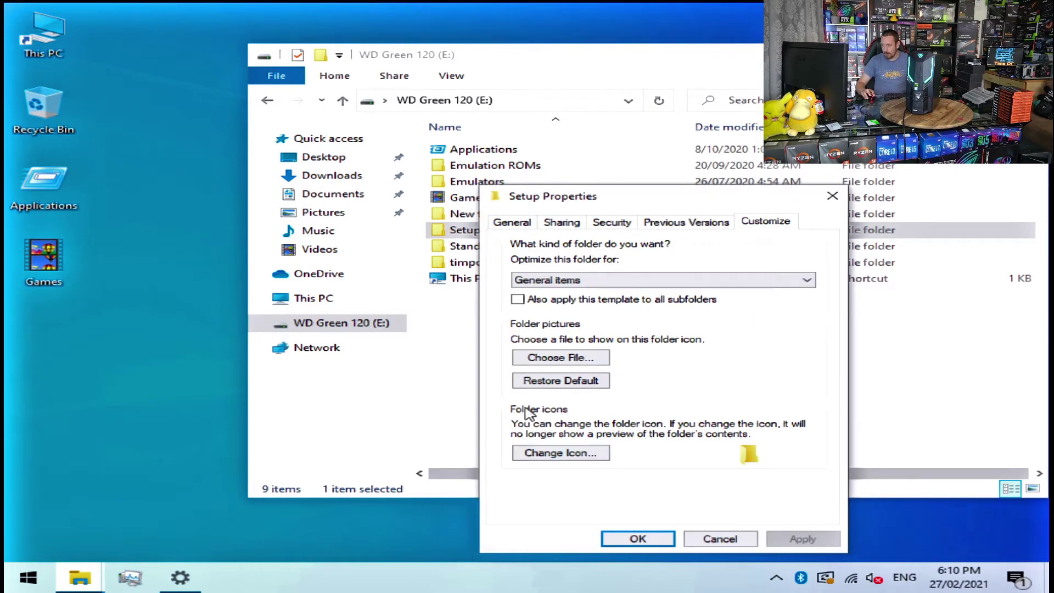
pyautogui.click(549, 453)
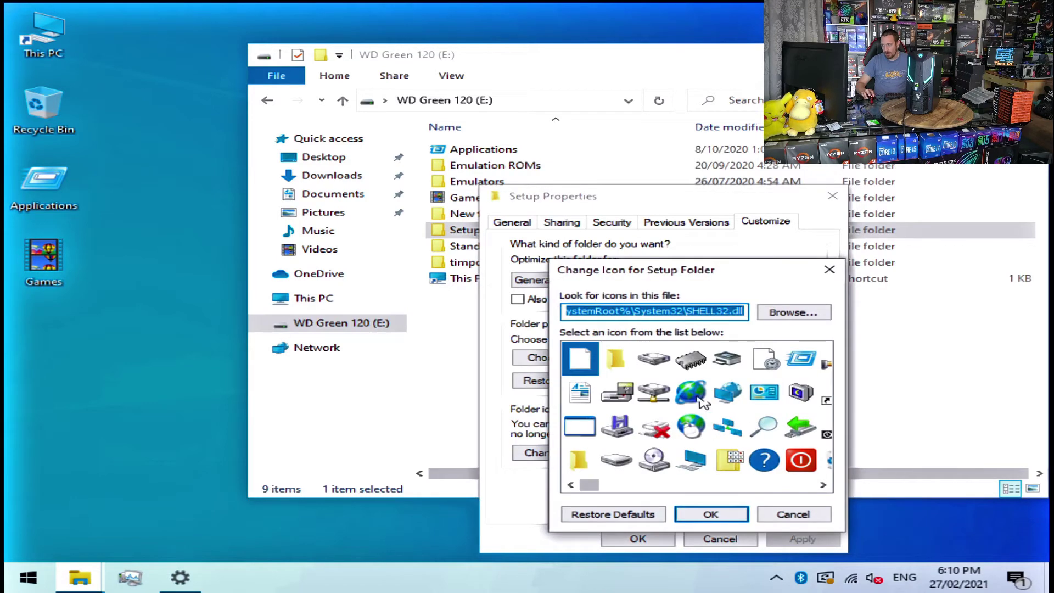
pyautogui.moveTo(589, 484); pyautogui.dragTo(804, 480)
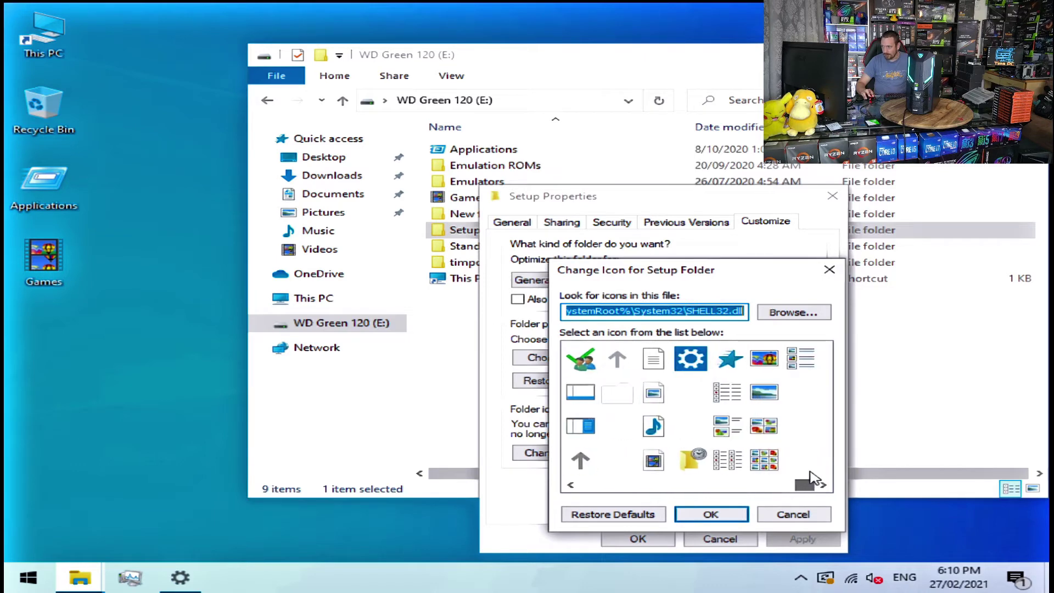
pyautogui.click(829, 270)
pyautogui.click(725, 539)
# Step: Create a new folder in the root of the WD Green 120 (E:) drive and delete it again
pyautogui.rightClick(510, 331)
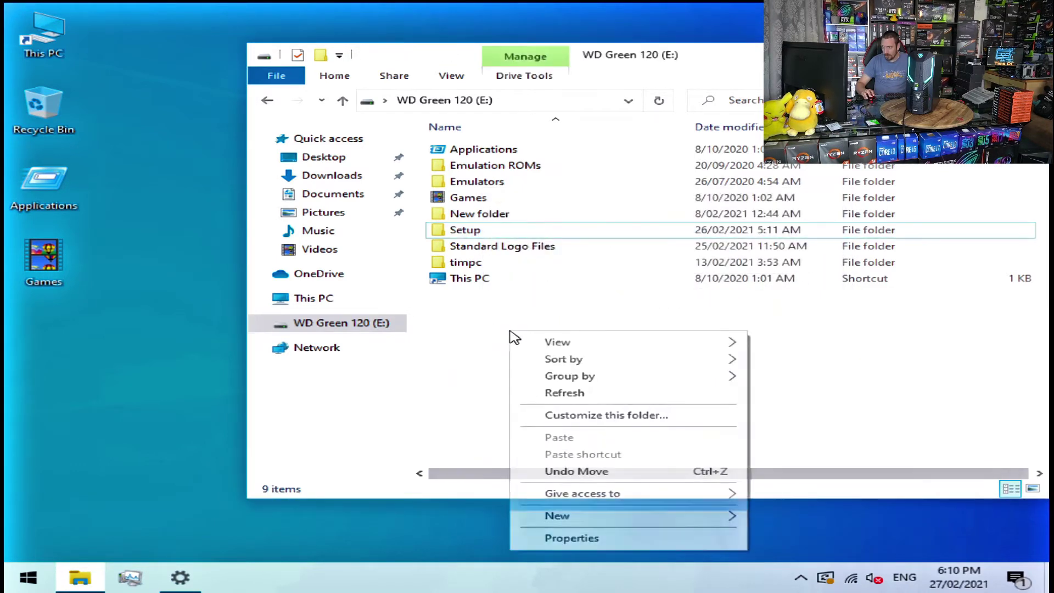
pyautogui.moveTo(707, 525)
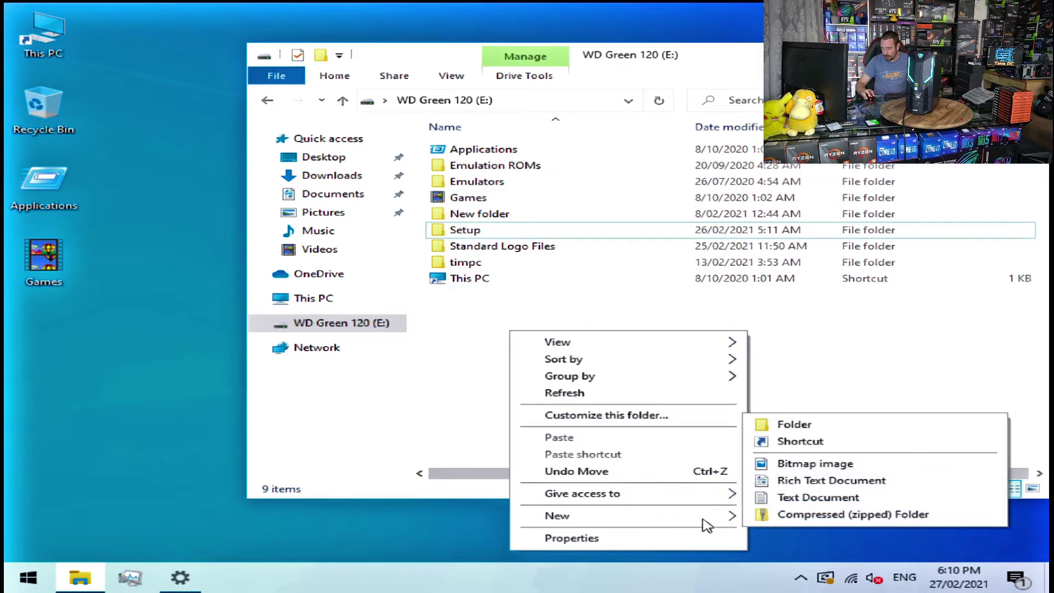
pyautogui.click(830, 430)
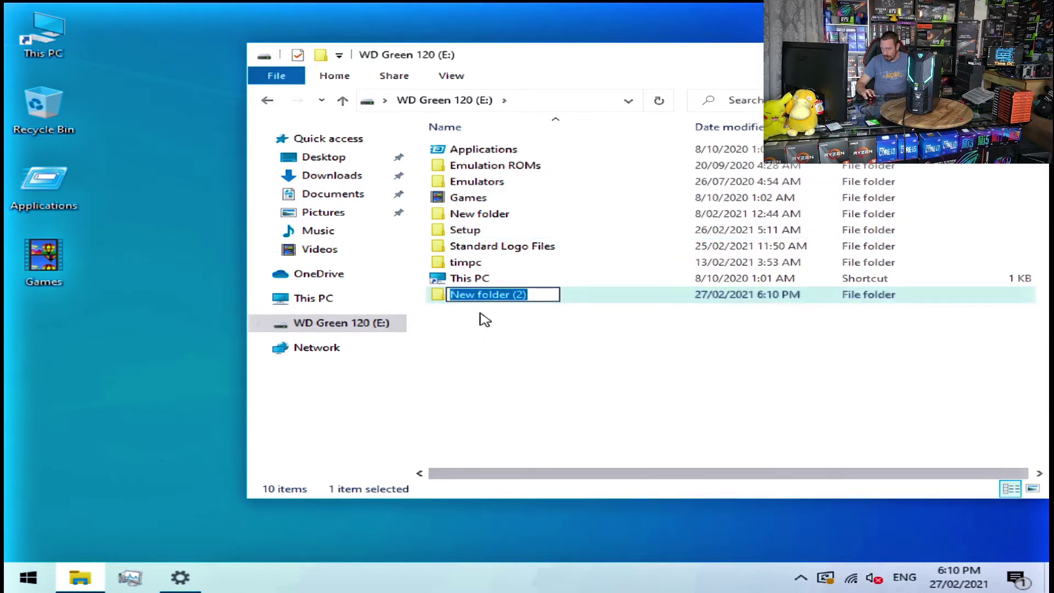
pyautogui.click(539, 325)
pyautogui.click(550, 301)
pyautogui.press('Delete')
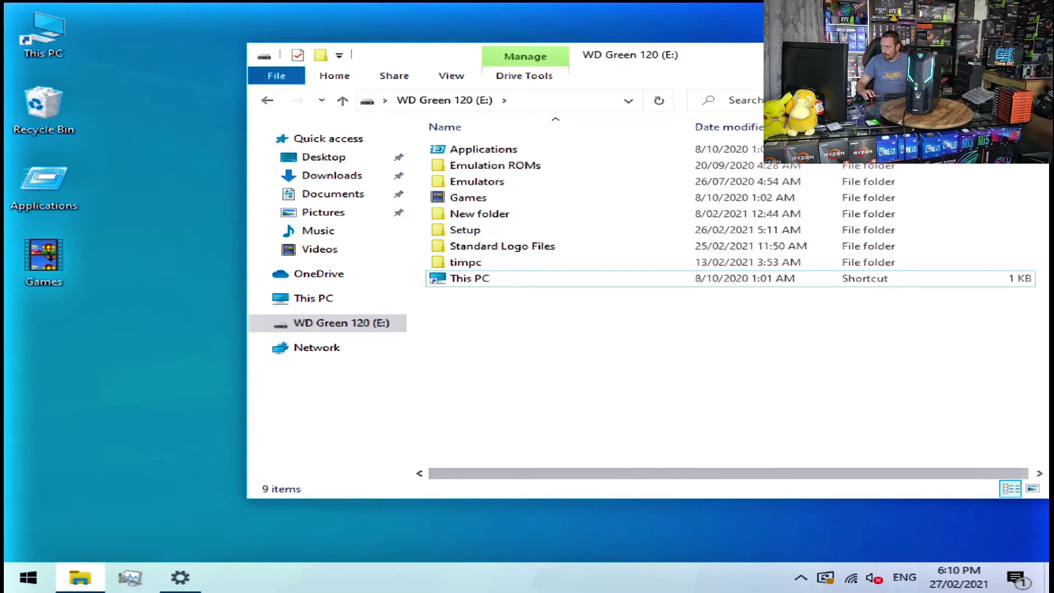
# Step: Run ChromeSetup from the drive's Setup folder with permission to make changes, and install CPU-Z using cpu-z_1.95-en (1)
pyautogui.doubleClick(471, 231)
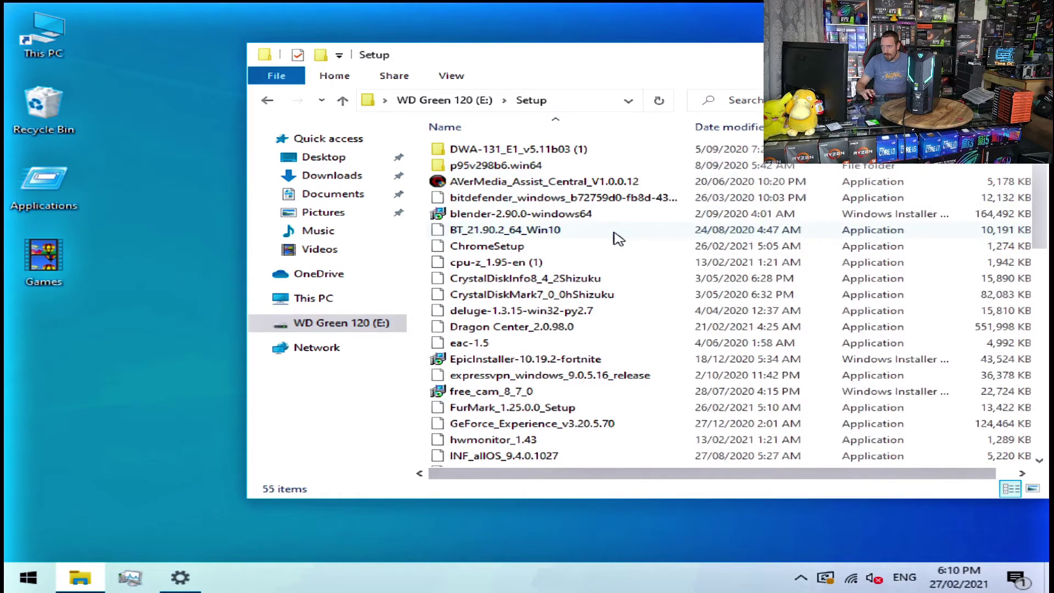
pyautogui.doubleClick(510, 250)
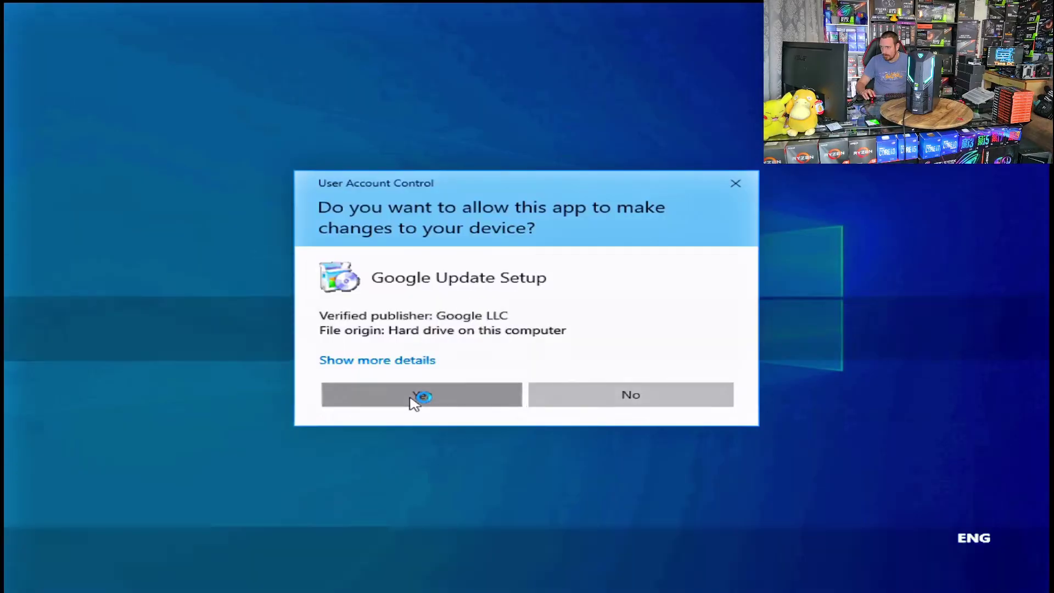
pyautogui.click(414, 400)
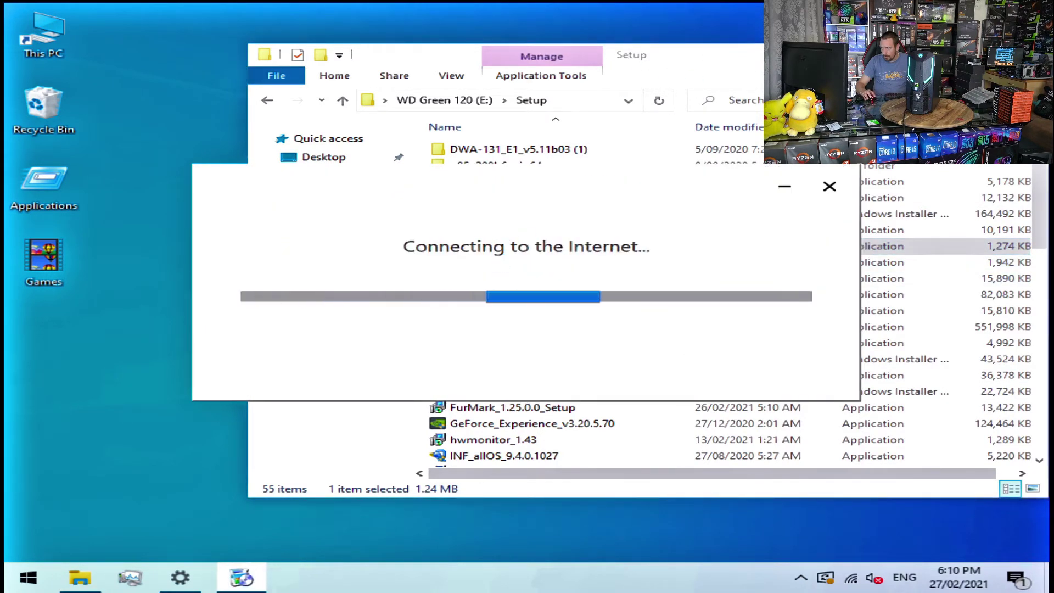
pyautogui.doubleClick(479, 268)
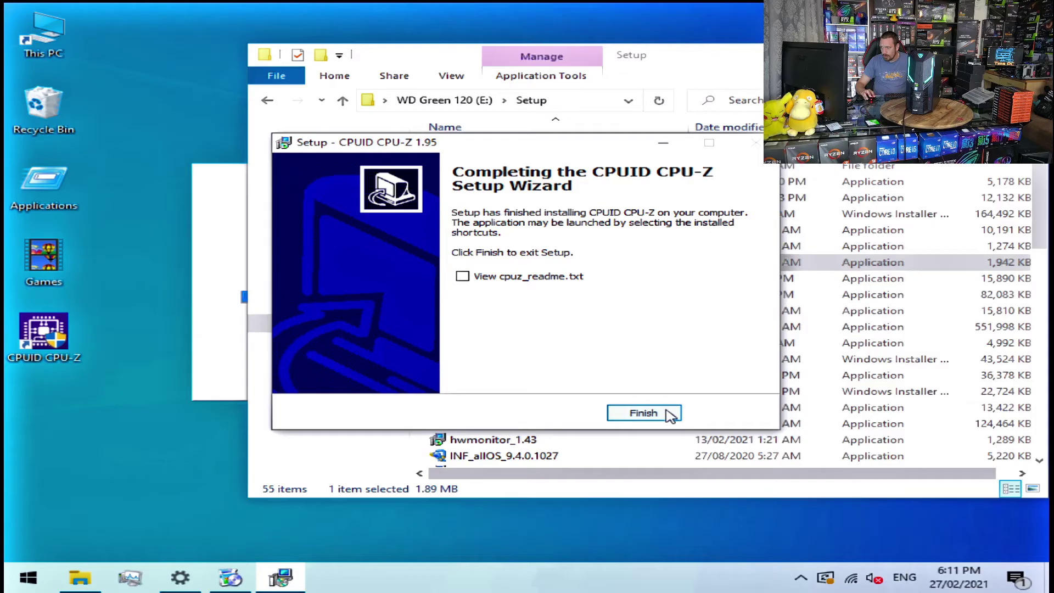
pyautogui.click(644, 410)
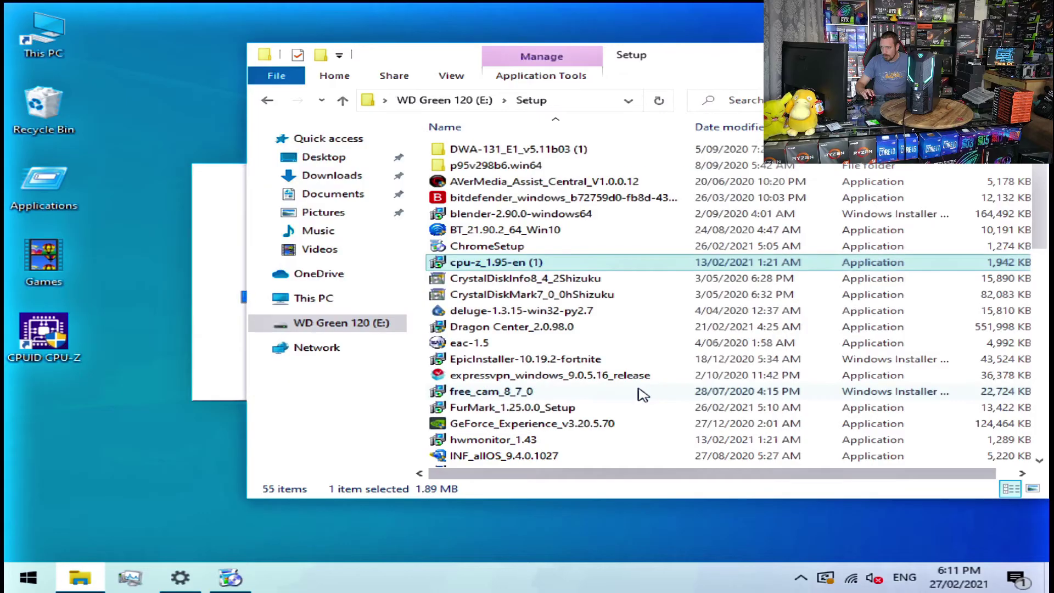
# Step: Install CrystalDiskInfo 8.4.2 Shizuku Edition from the Setup folder with a desktop shortcut, accepting its license, and launch it on completion
pyautogui.click(531, 281)
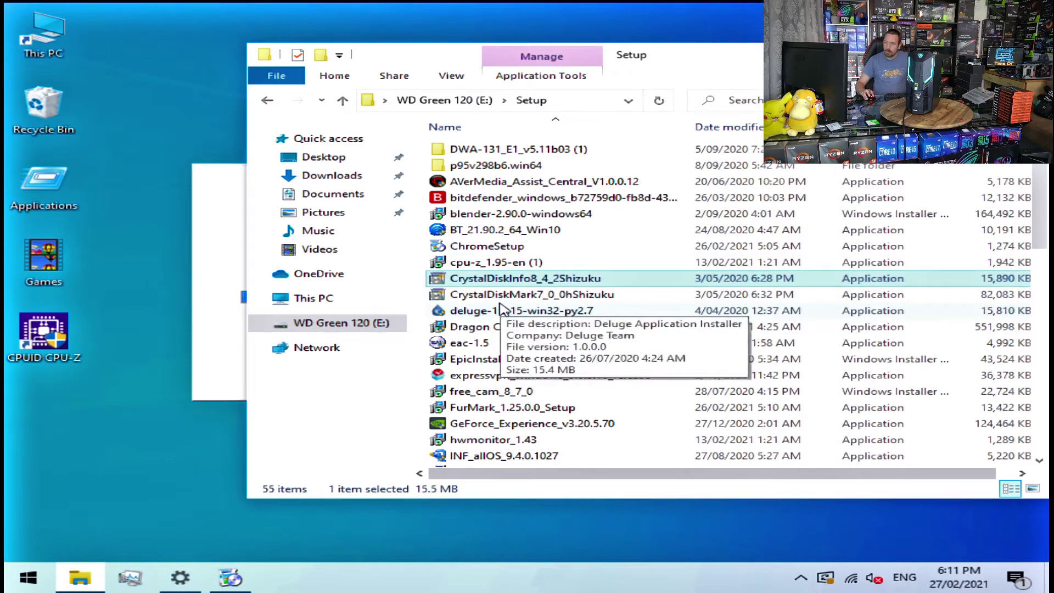
pyautogui.doubleClick(544, 280)
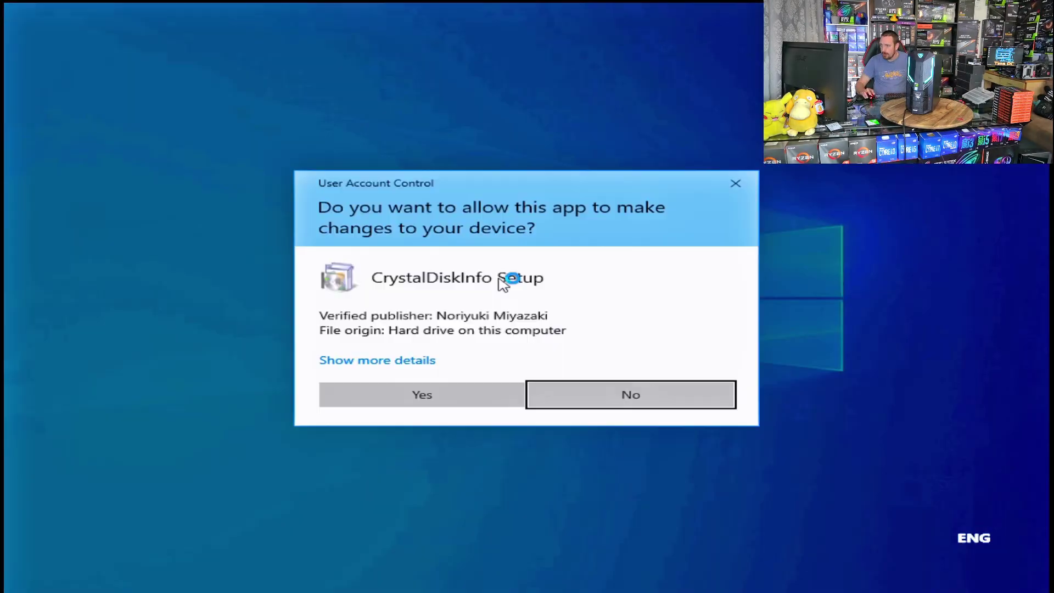
pyautogui.click(472, 397)
pyautogui.click(354, 365)
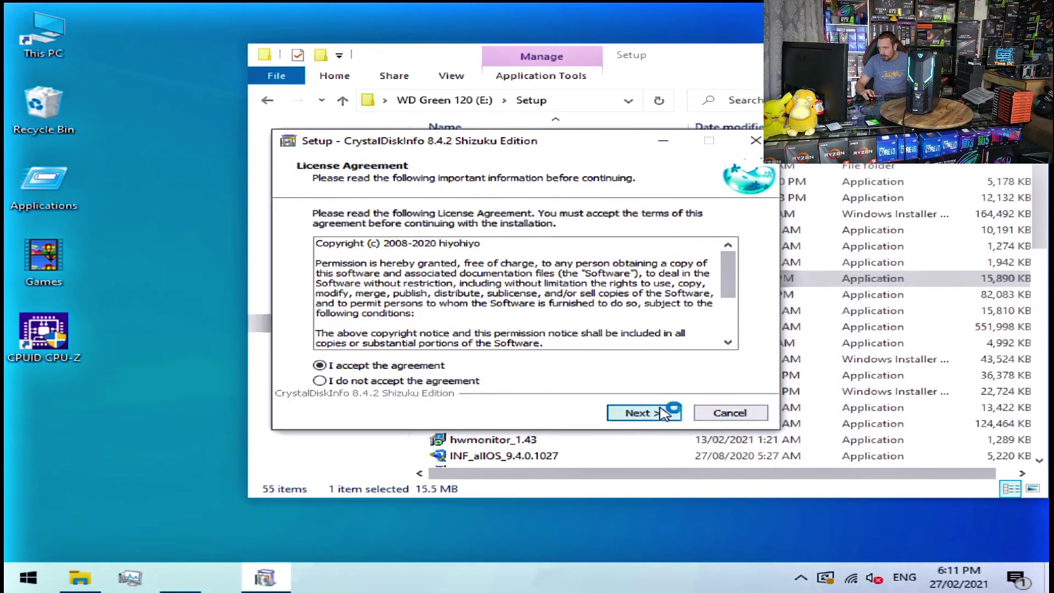
pyautogui.click(636, 413)
pyautogui.click(659, 415)
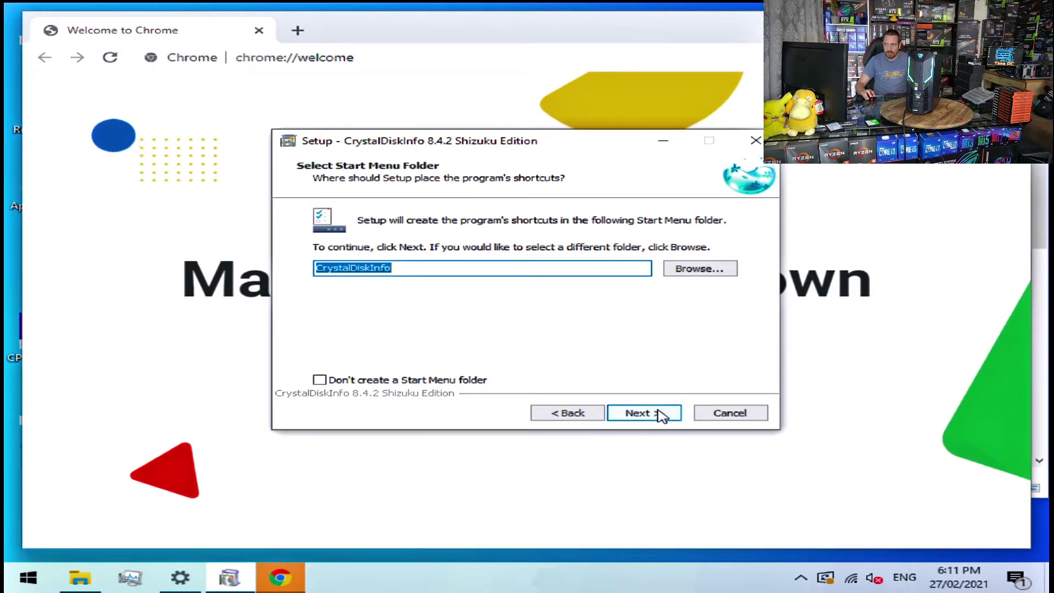
pyautogui.click(627, 418)
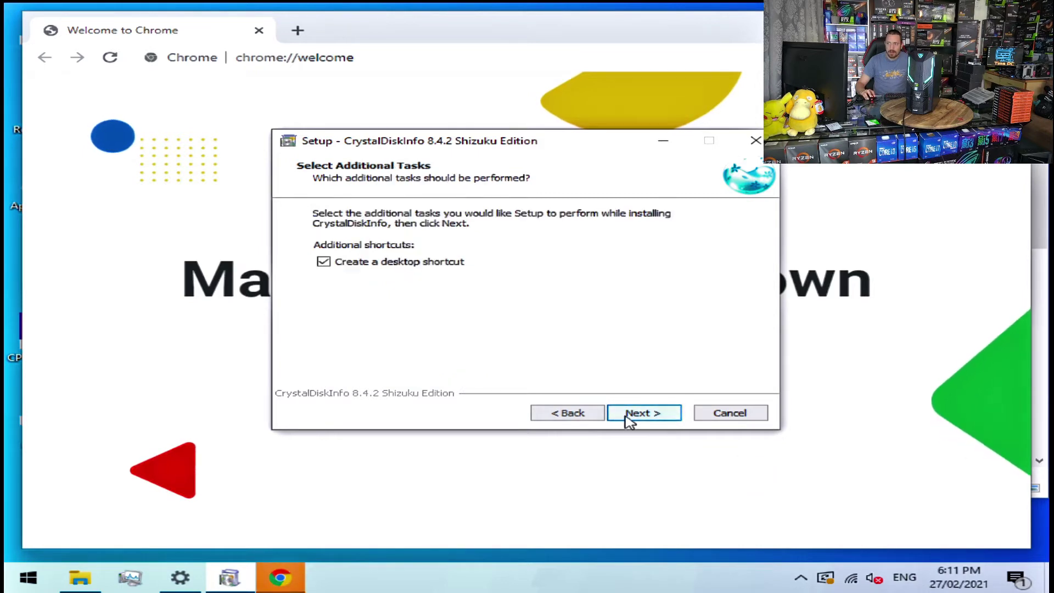
pyautogui.click(627, 418)
pyautogui.click(629, 419)
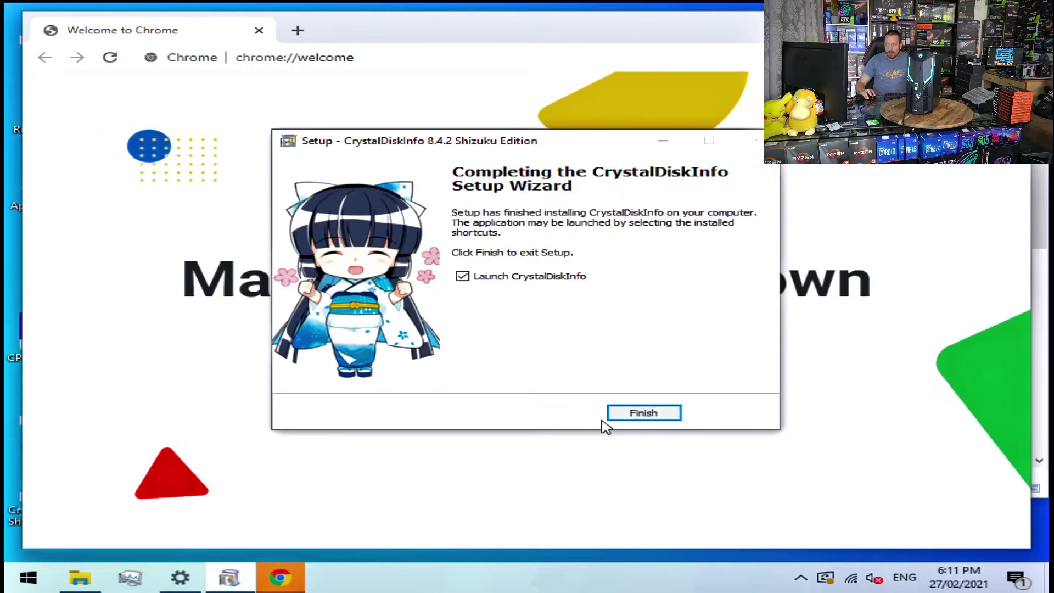
pyautogui.click(638, 415)
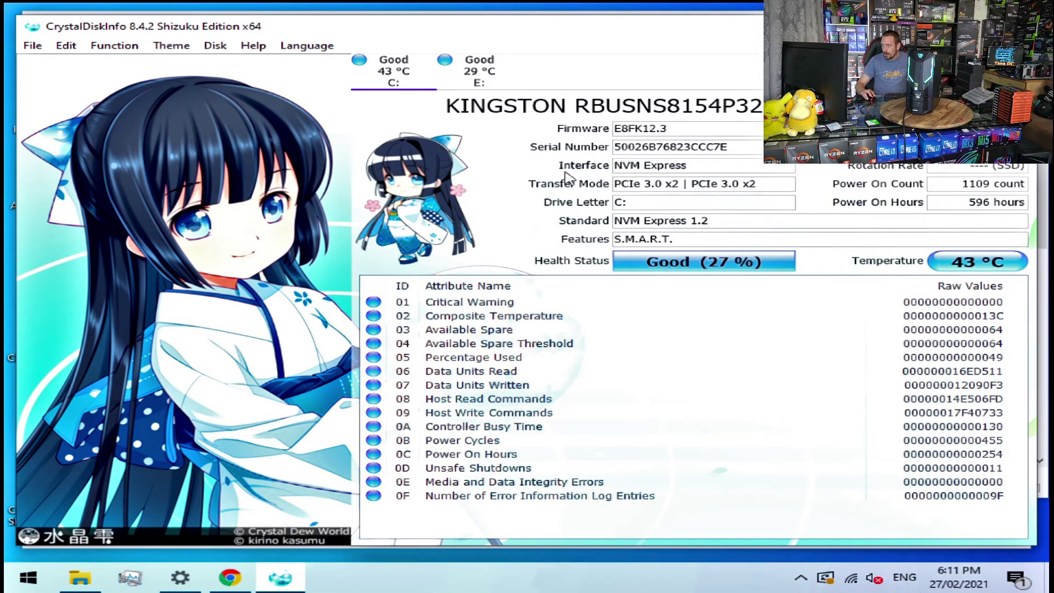
# Step: Examine the health details of the C: and E: drives in CrystalDiskInfo, and close it along with the Chrome welcome window
pyautogui.click(486, 66)
pyautogui.click(391, 71)
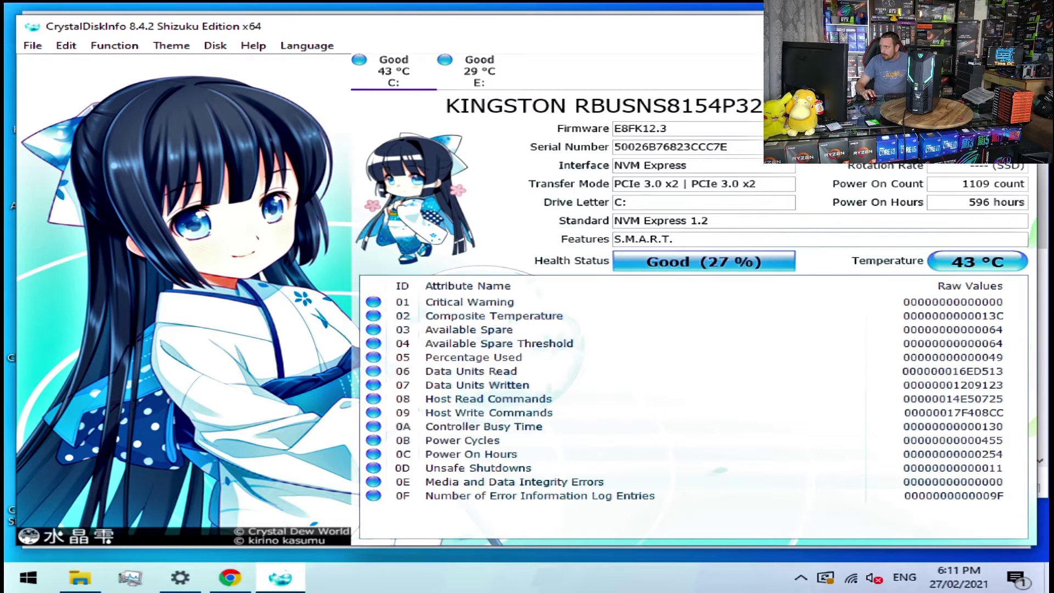
pyautogui.click(481, 67)
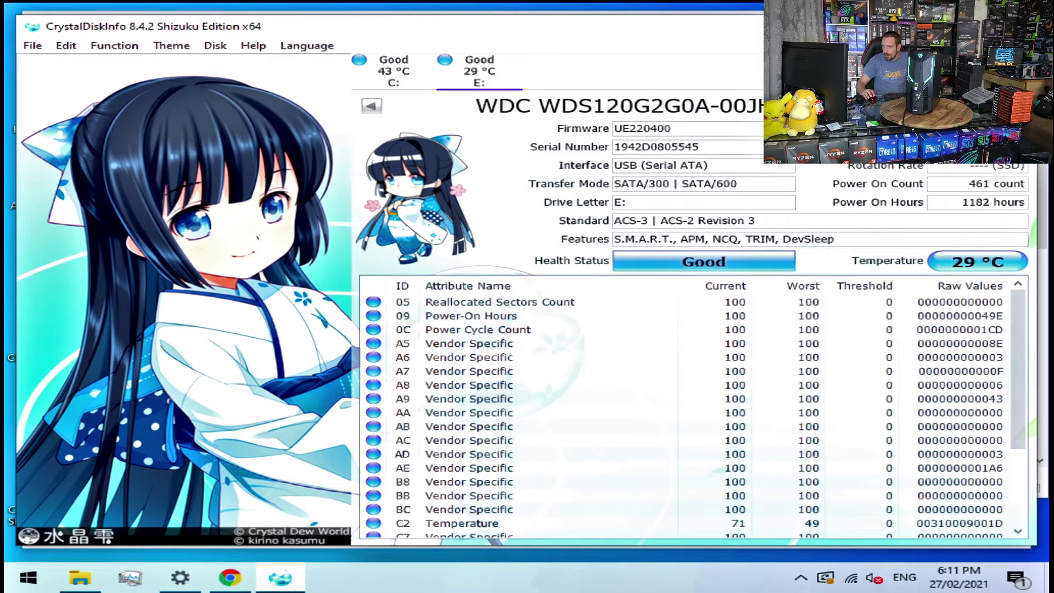
pyautogui.hotkey('alt', 'F4')
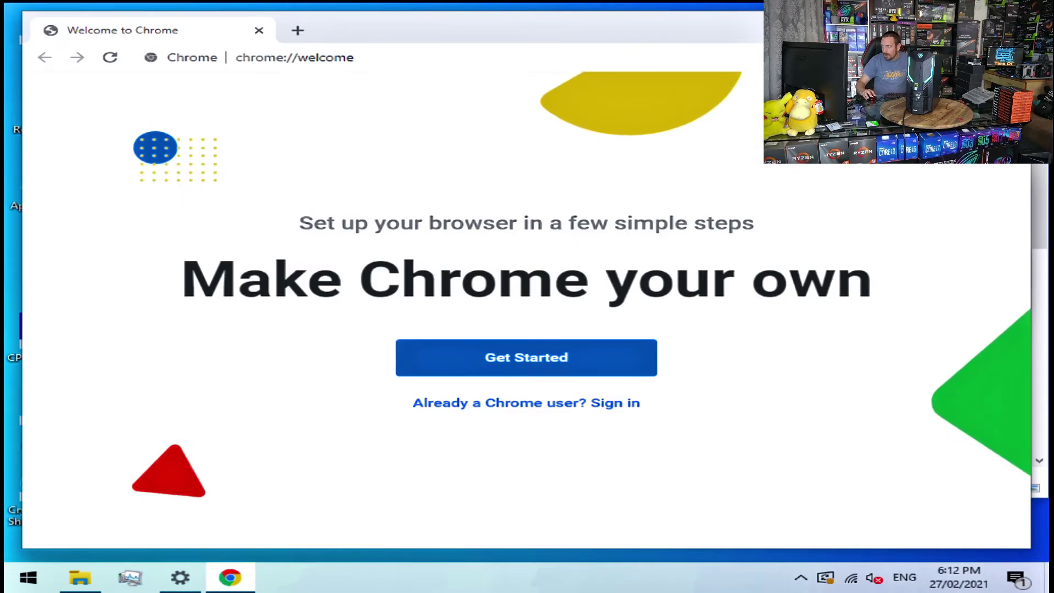
pyautogui.hotkey('alt', 'F4')
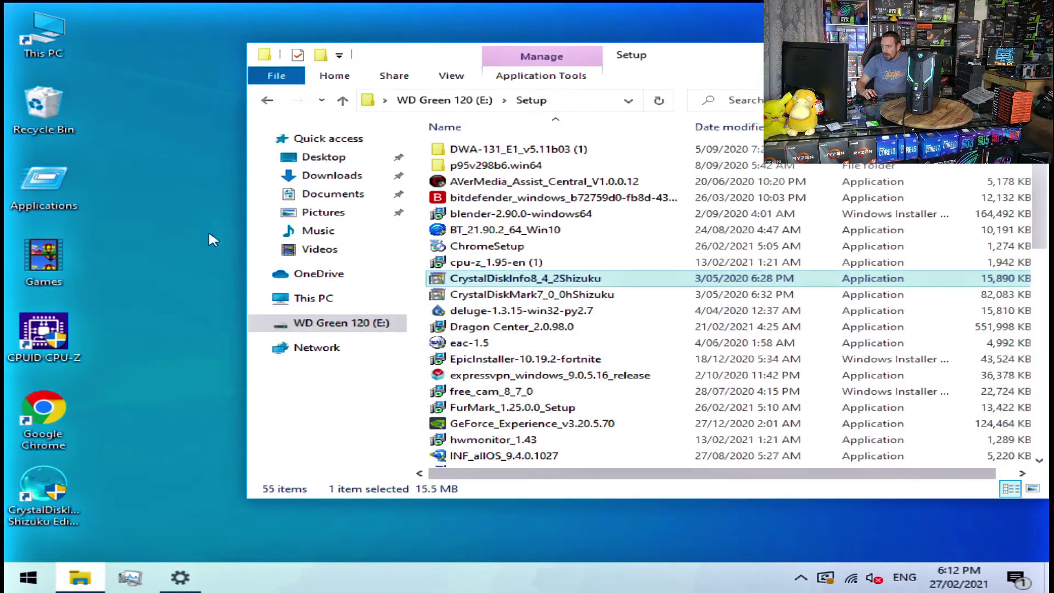
# Step: Install CrystalDiskMark 7.0.0h Shizuku Edition from the Setup folder with a desktop shortcut, accepting its license and not launching it on completion
pyautogui.doubleClick(540, 295)
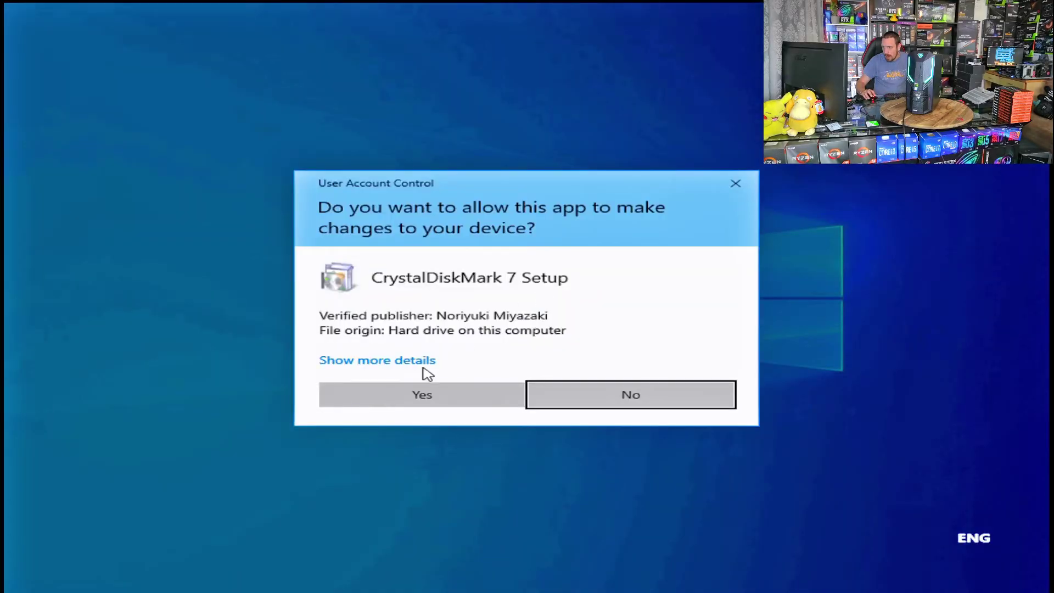
pyautogui.click(424, 391)
pyautogui.click(403, 367)
pyautogui.click(661, 414)
pyautogui.click(667, 416)
pyautogui.click(667, 415)
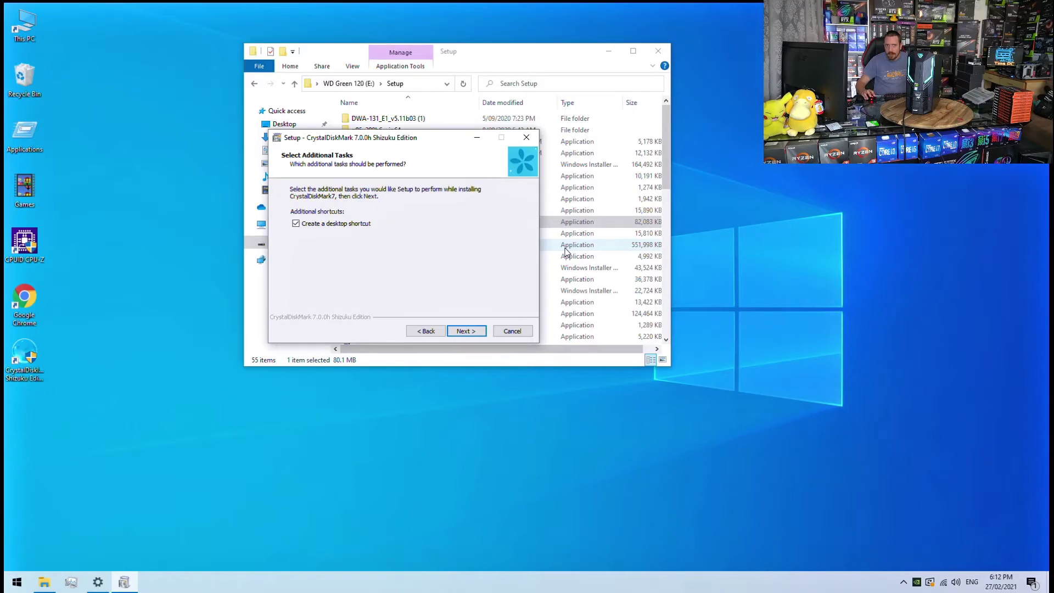
pyautogui.click(474, 332)
pyautogui.click(473, 332)
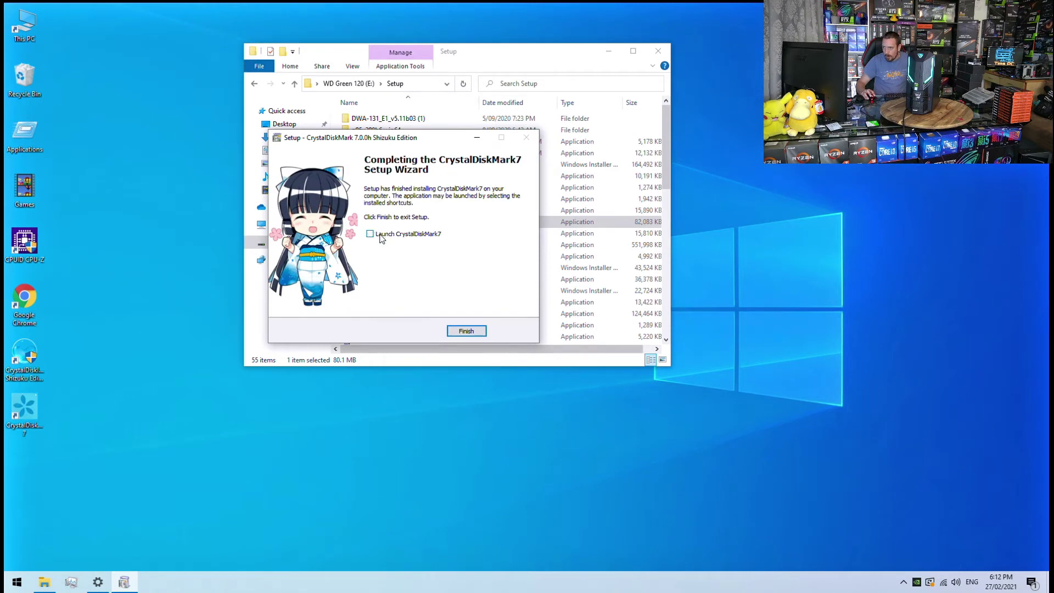
pyautogui.click(465, 330)
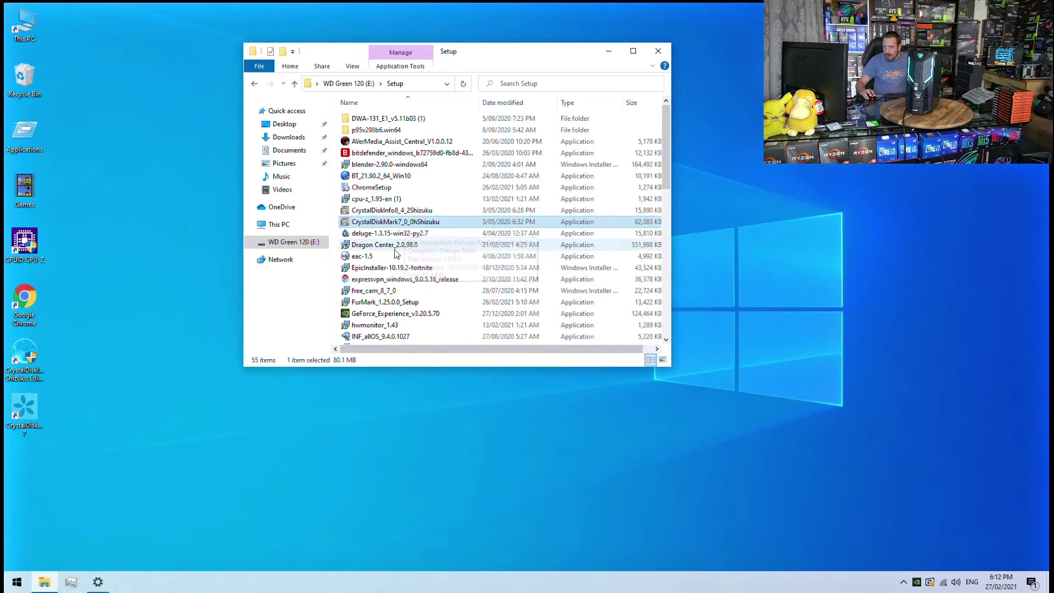
# Step: Install the Epic Games Launcher from EpicInstaller-10.19.2-fortnite to the default folder, allowing it to make changes
pyautogui.scroll(-1, 401, 258)
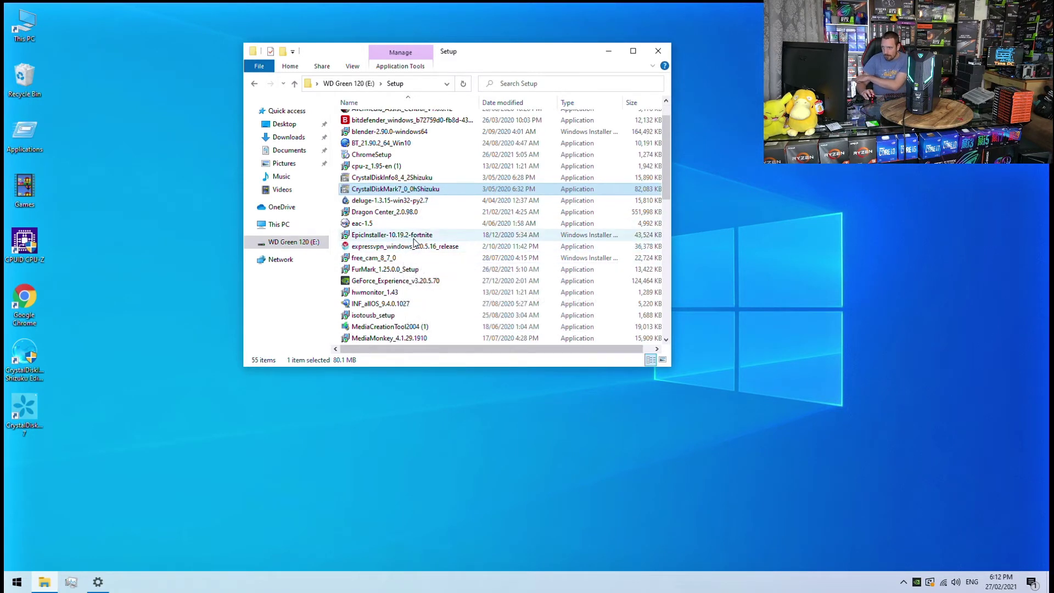
pyautogui.doubleClick(414, 242)
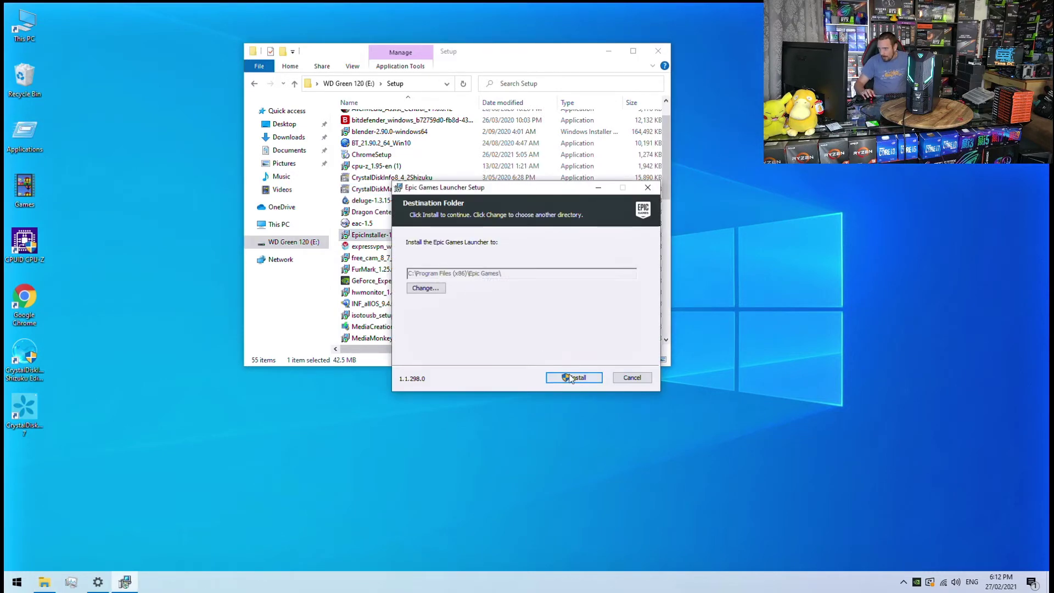
pyautogui.click(576, 377)
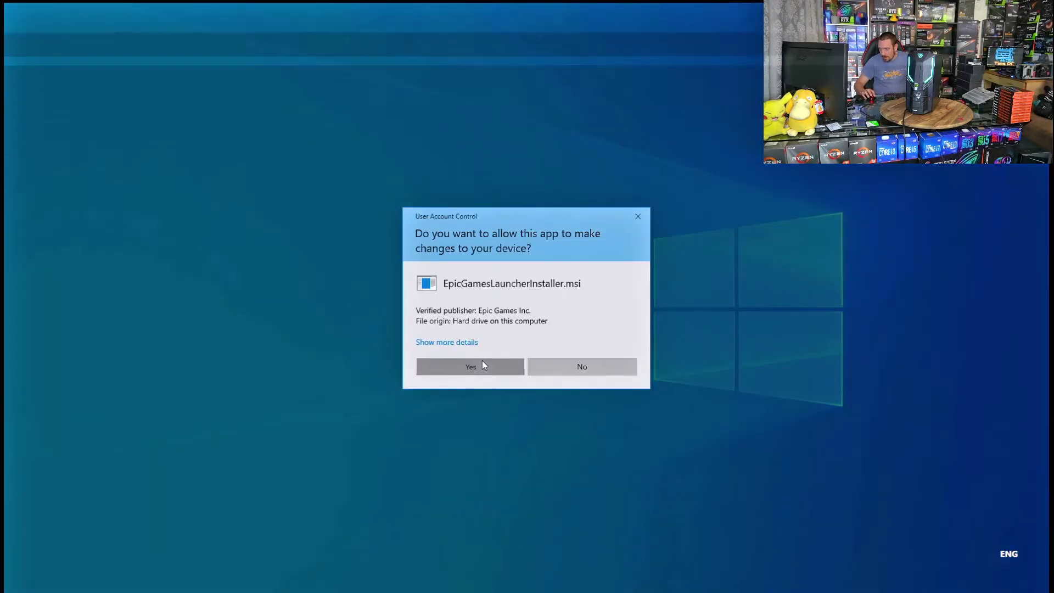
pyautogui.click(483, 363)
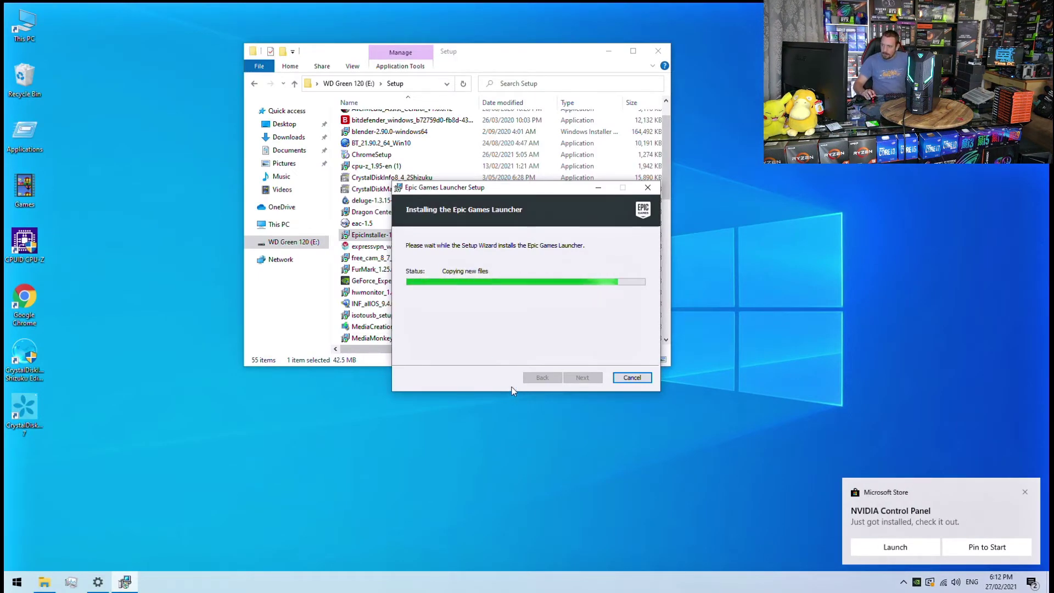
# Step: Install FurMark 1.25.0.0 from the Setup folder with a desktop shortcut, accepting its license and leaving both launch options off
pyautogui.hotkey('alt', 'Tab')
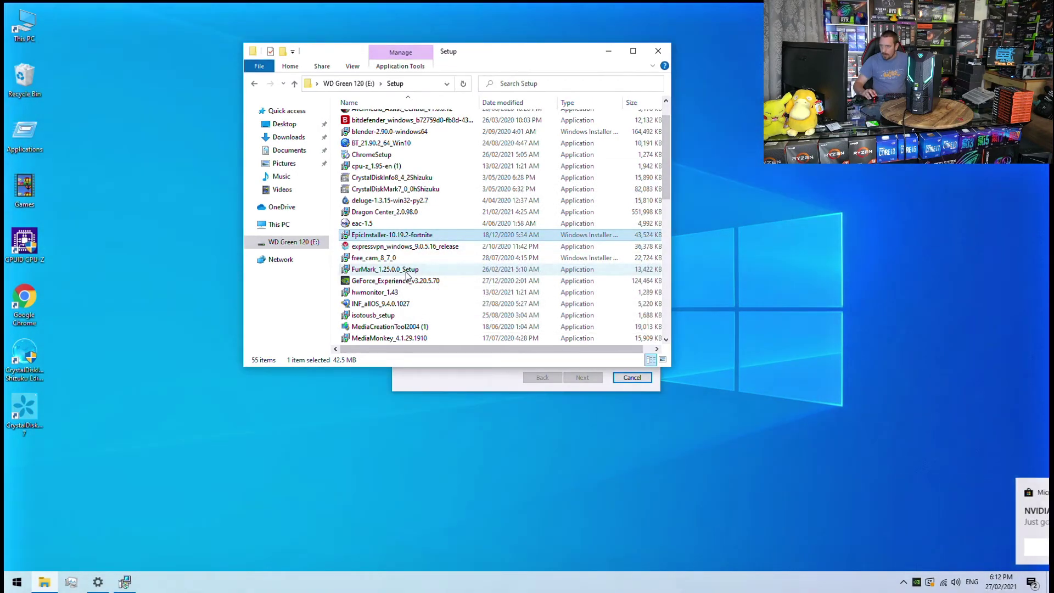
pyautogui.click(406, 275)
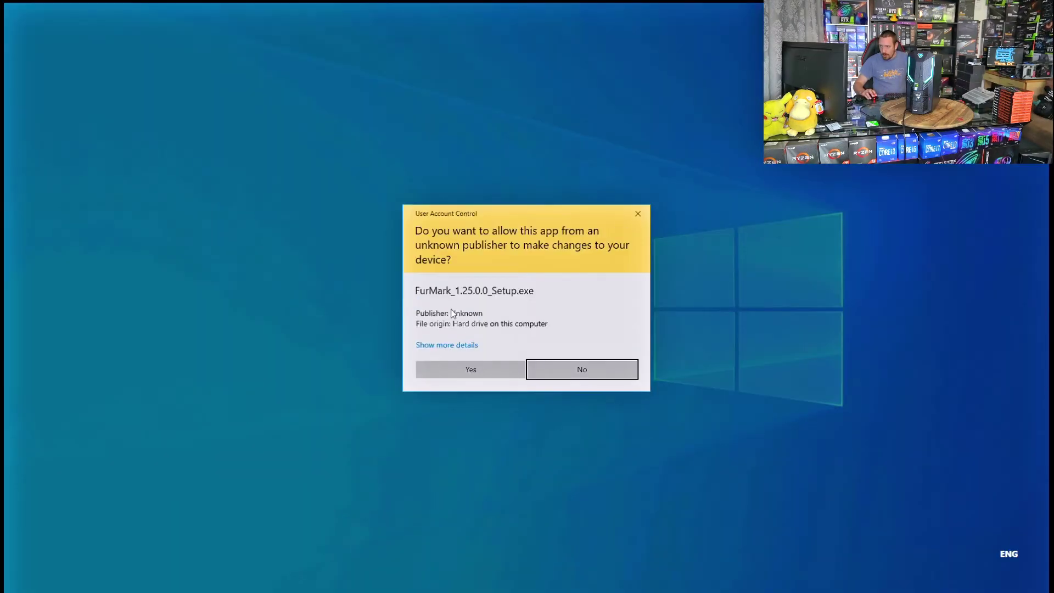
pyautogui.click(485, 370)
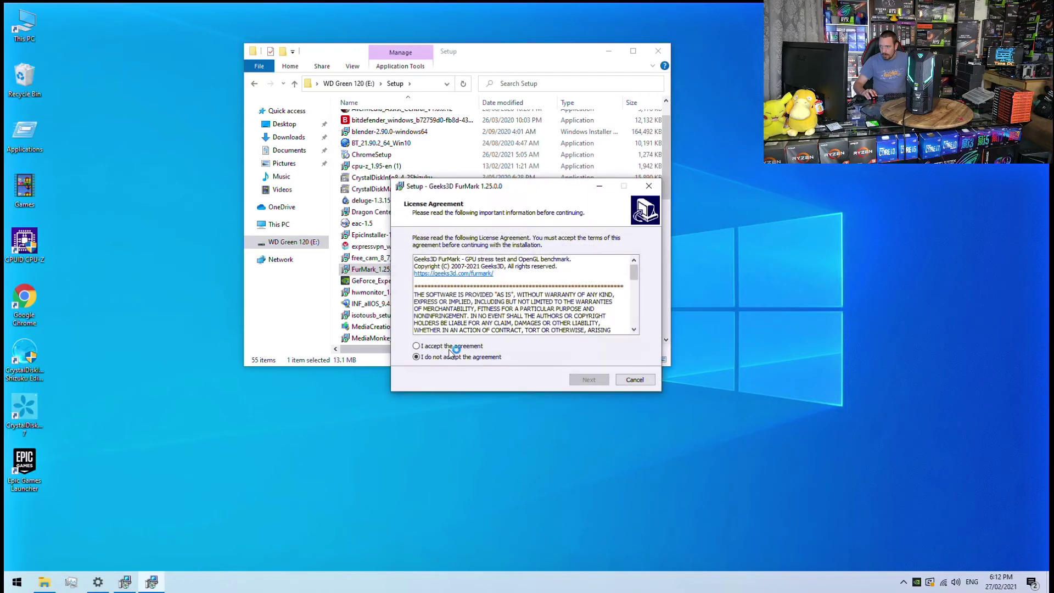
pyautogui.click(452, 347)
pyautogui.click(588, 378)
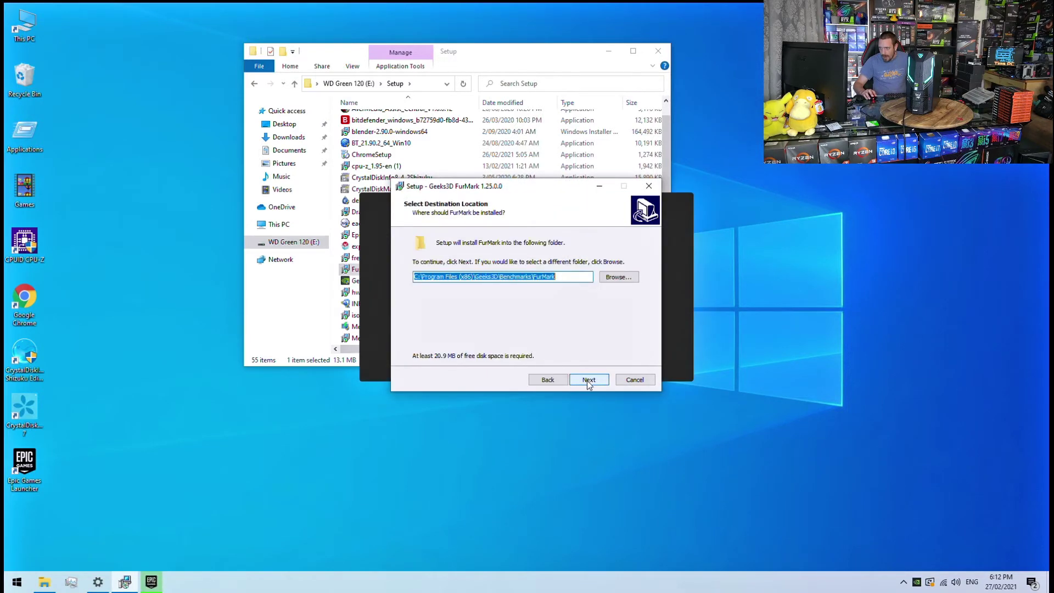
pyautogui.click(588, 381)
pyautogui.click(587, 380)
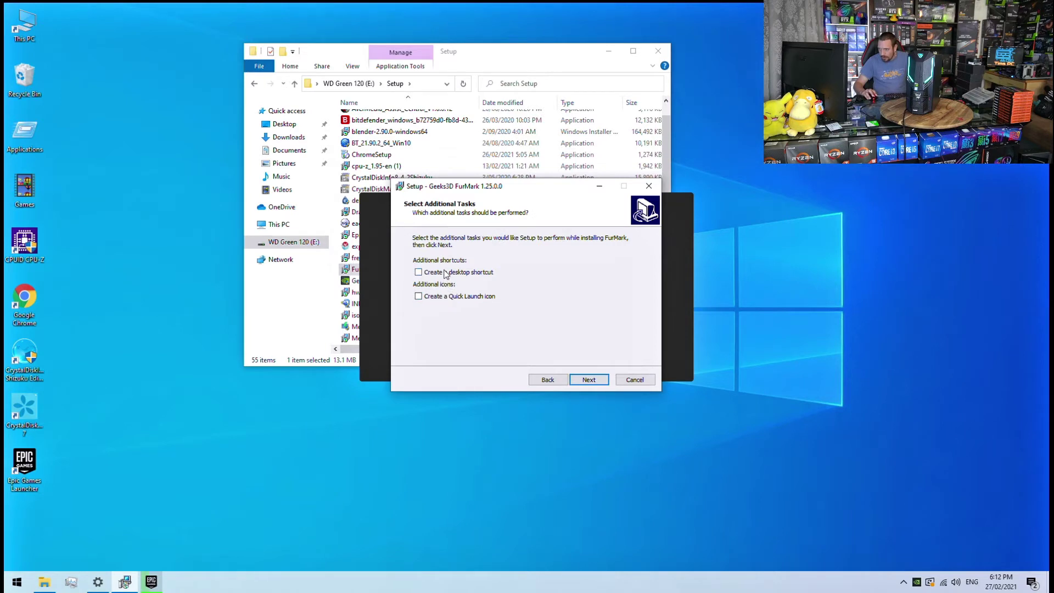
pyautogui.click(594, 380)
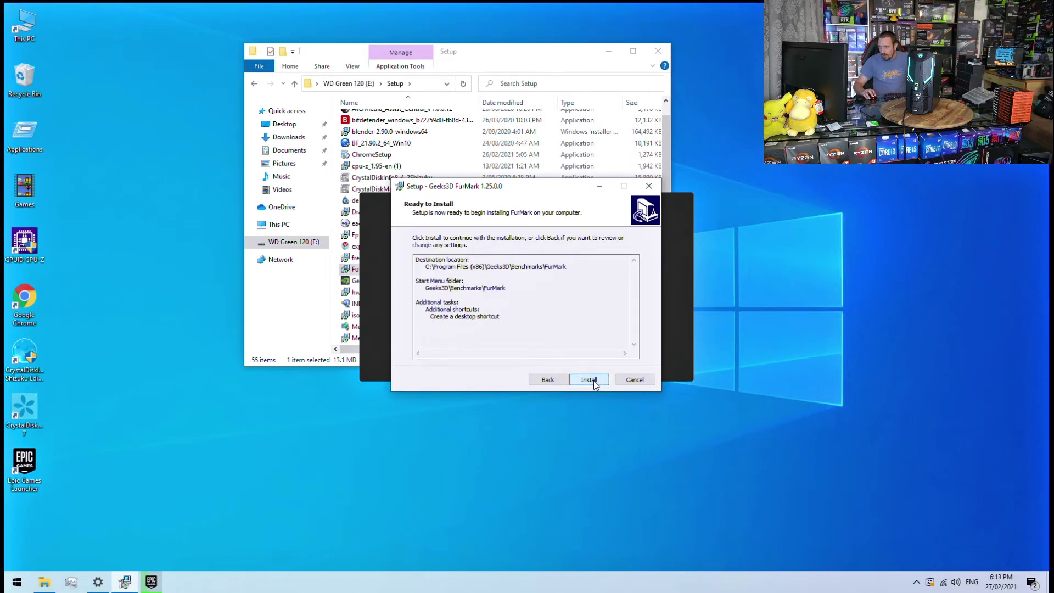
pyautogui.click(593, 380)
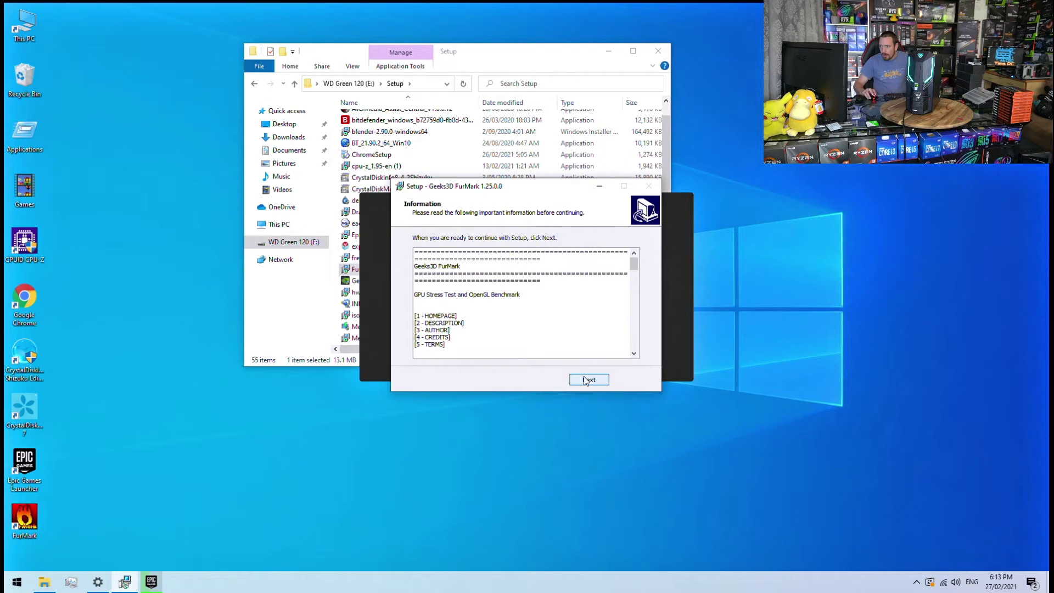
pyautogui.click(585, 380)
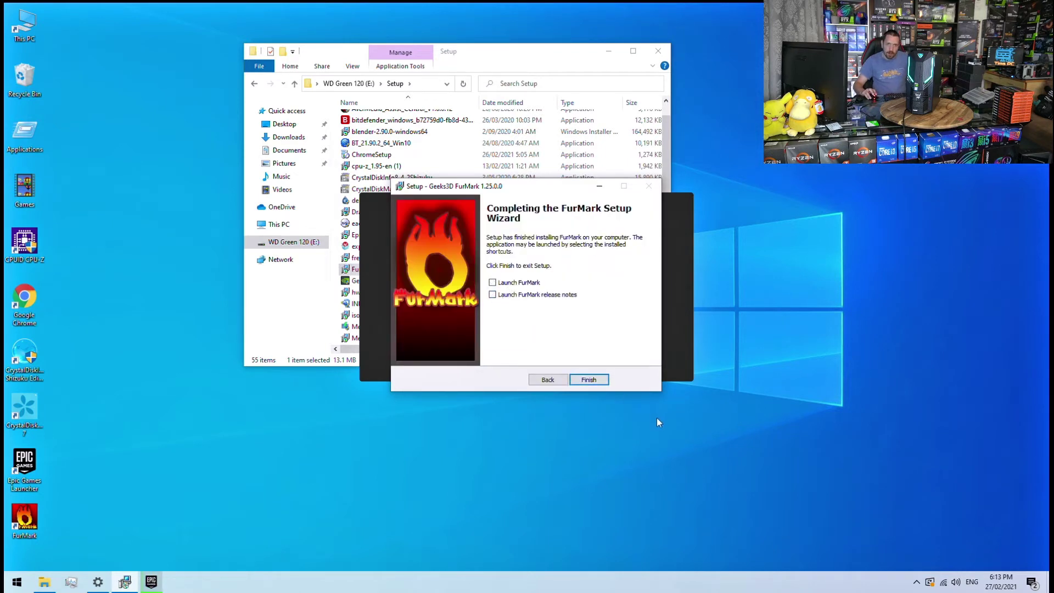
pyautogui.click(588, 380)
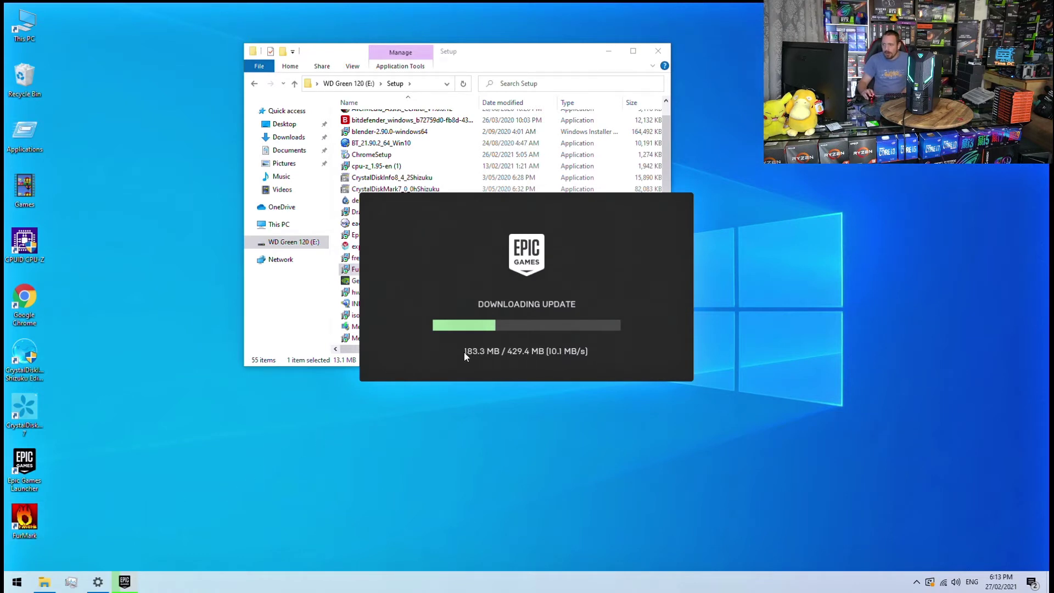
# Step: Run the GeForce_Experience_v3.20.5.70 installer from the Setup folder and allow it to make changes
pyautogui.click(537, 56)
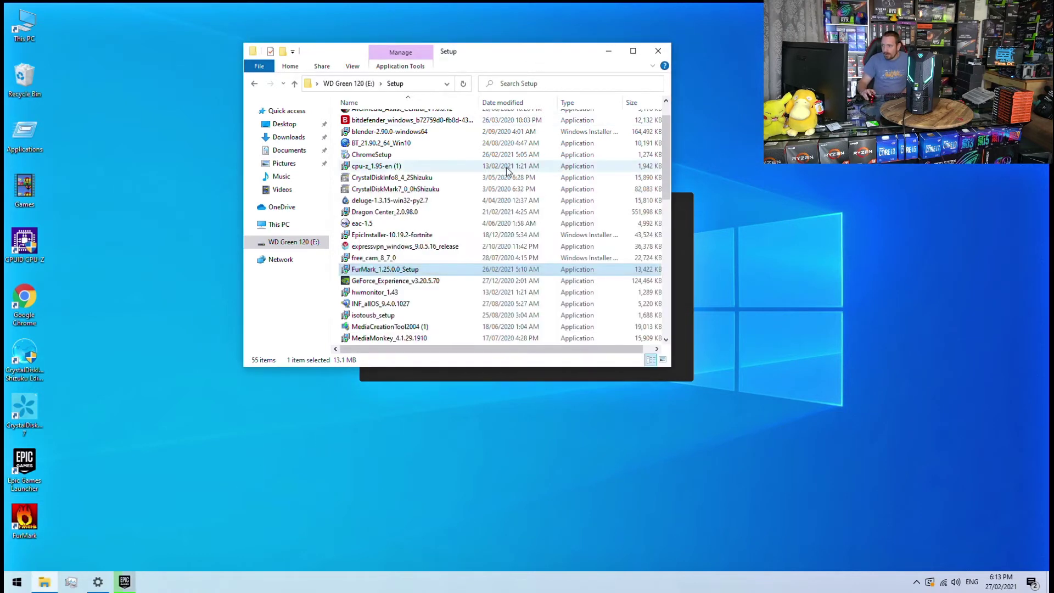
pyautogui.click(393, 283)
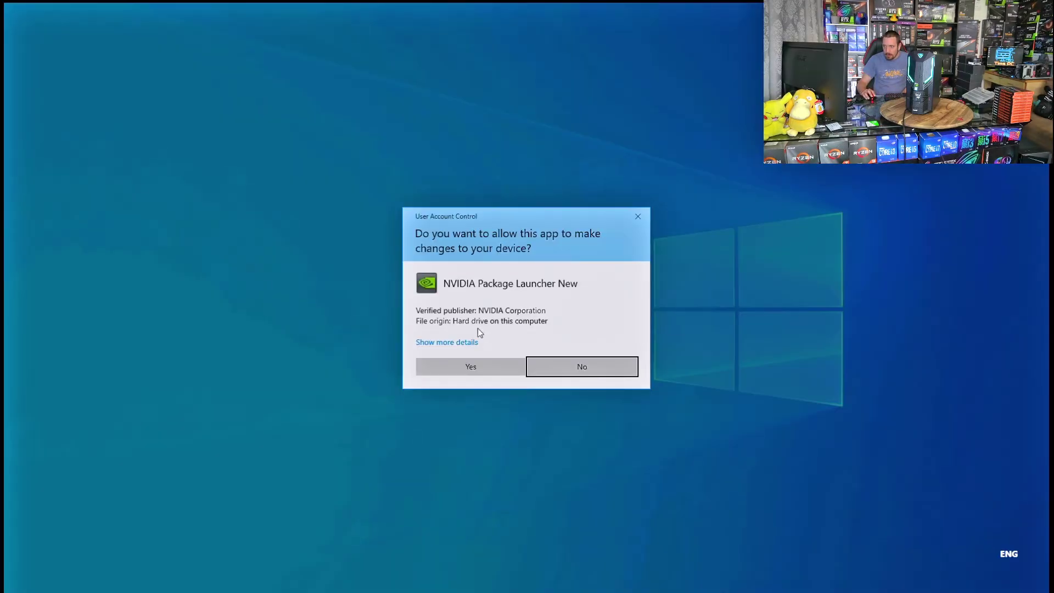
pyautogui.click(486, 369)
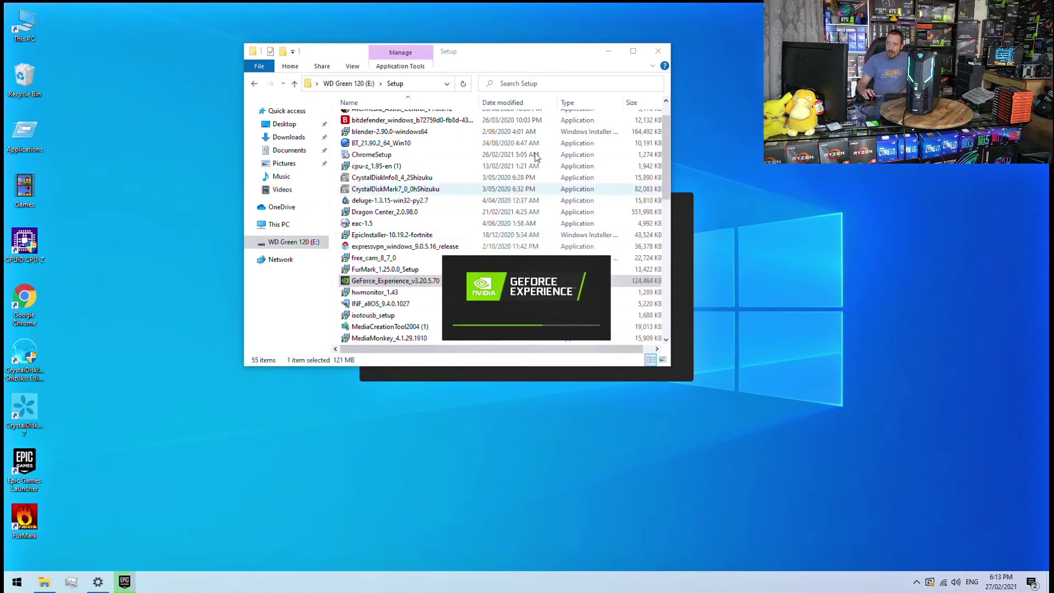
# Step: Install CPUID HWMonitor 1.43 from the Setup folder with a desktop icon, without viewing its readme on completion
pyautogui.click(538, 63)
pyautogui.doubleClick(366, 293)
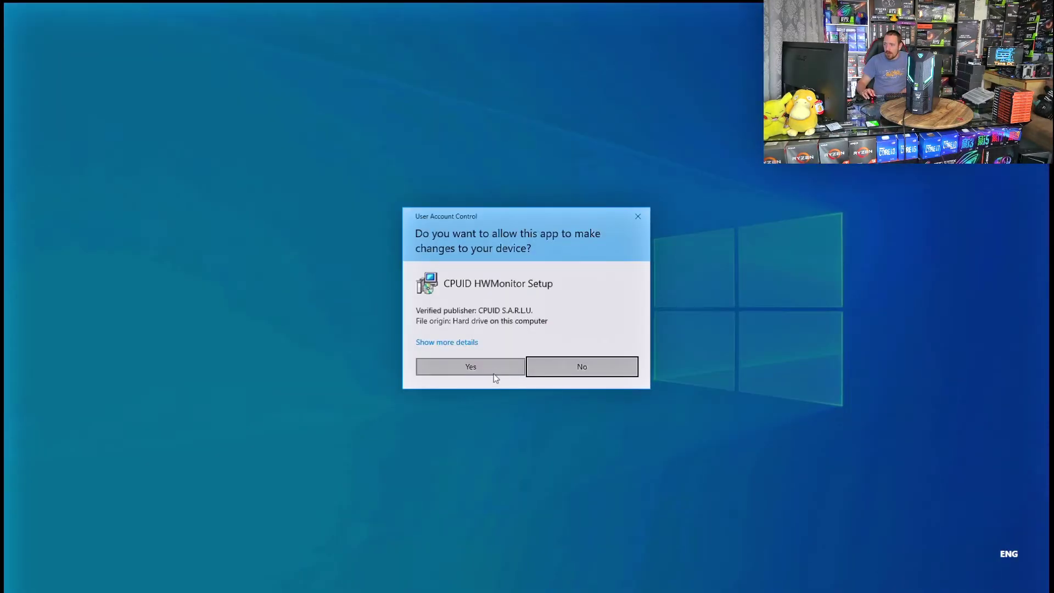
pyautogui.click(494, 374)
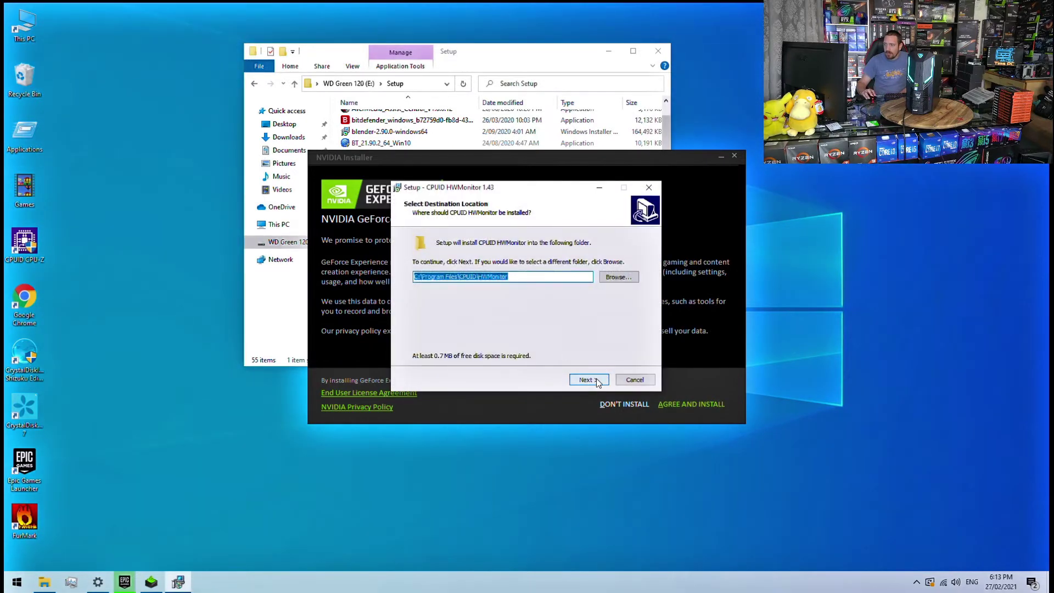
pyautogui.click(586, 380)
pyautogui.click(586, 380)
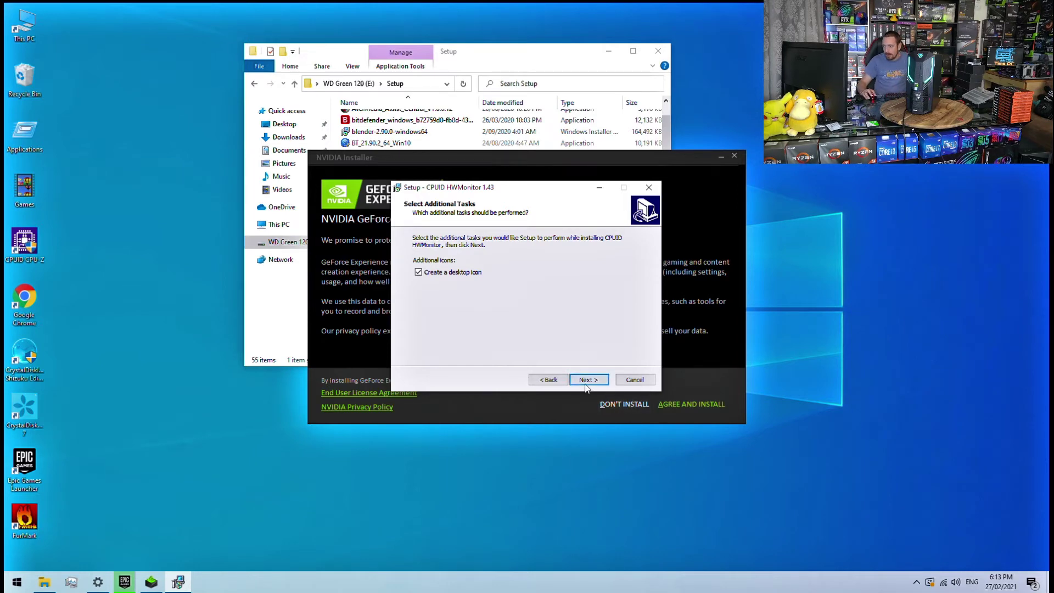
pyautogui.click(590, 380)
pyautogui.click(591, 380)
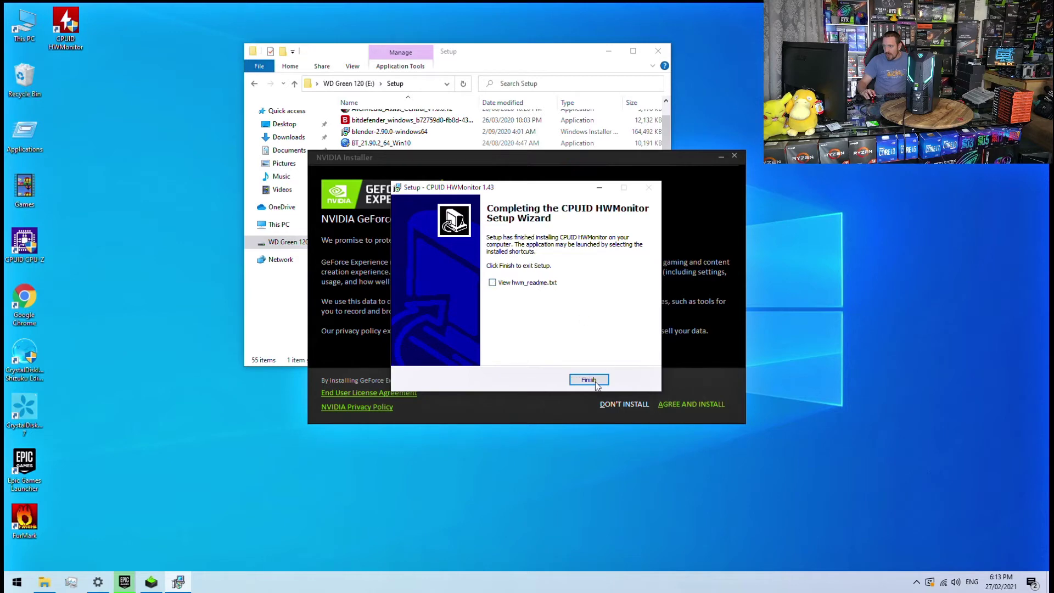
pyautogui.click(597, 384)
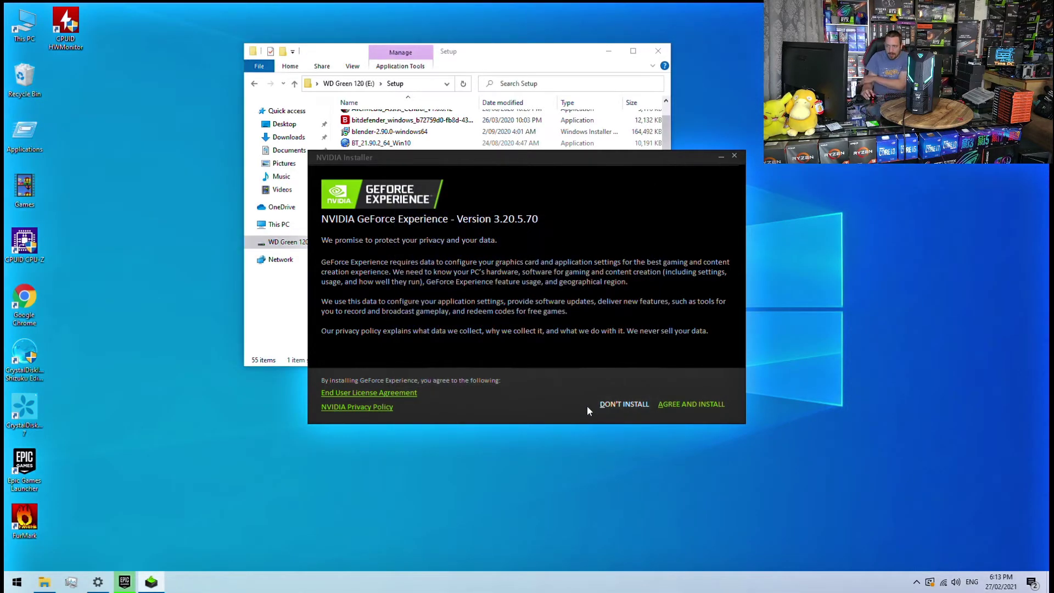
# Step: Agree to the GeForce Experience terms to install it, and allow Epic's Launcher Prerequisites (x64) to make changes
pyautogui.click(701, 407)
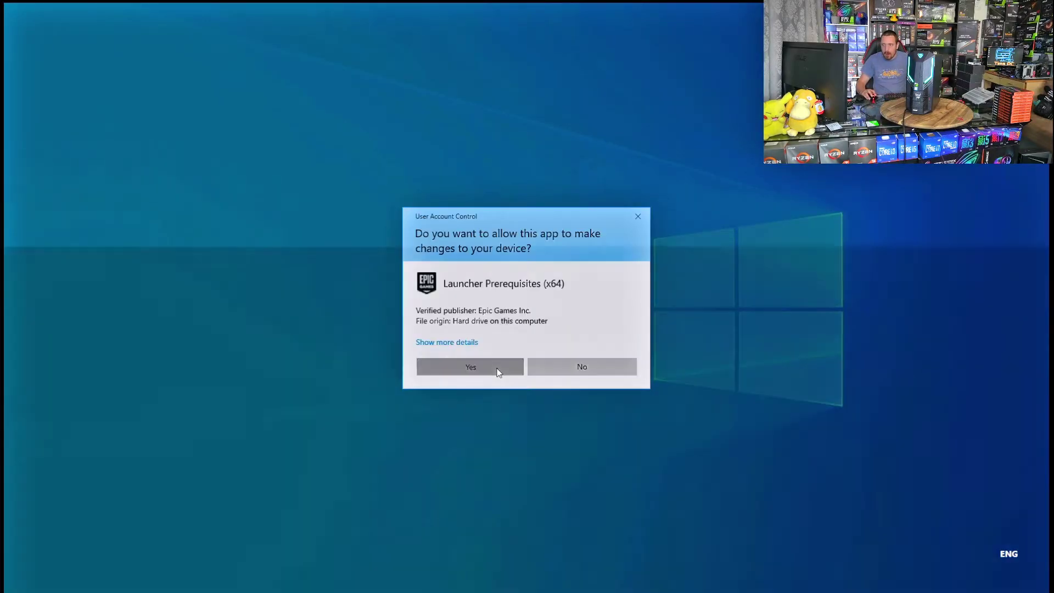
pyautogui.click(497, 369)
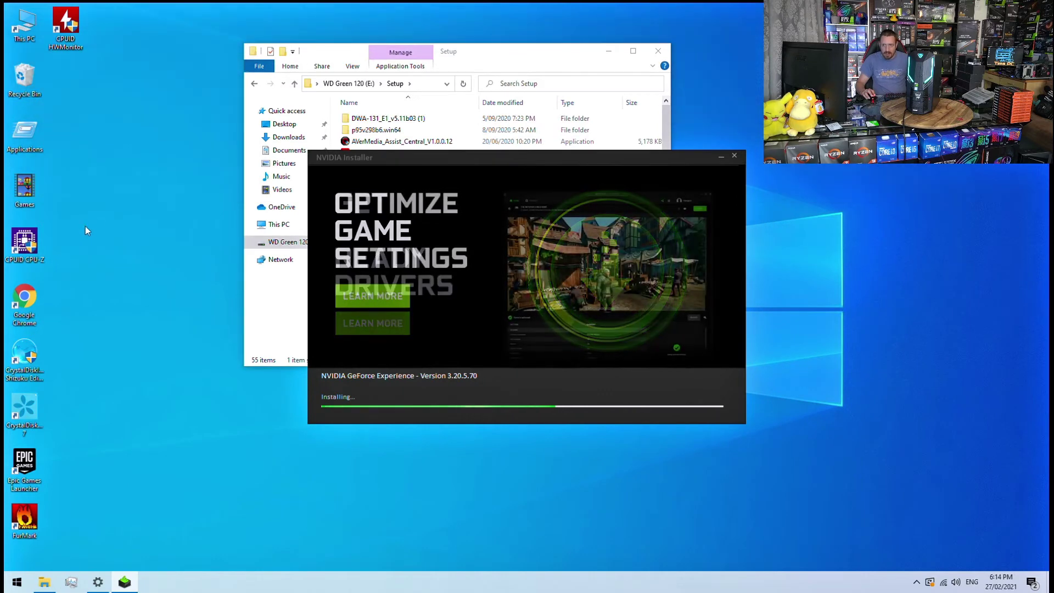
# Step: Move the CPU-Z, Chrome and CrystalDisk shortcuts into the Applications folder, and the GeForce Experience and Epic Games Launcher shortcuts into the Games folder
pyautogui.moveTo(91, 223); pyautogui.dragTo(23, 428)
pyautogui.moveTo(24, 248); pyautogui.dragTo(24, 137)
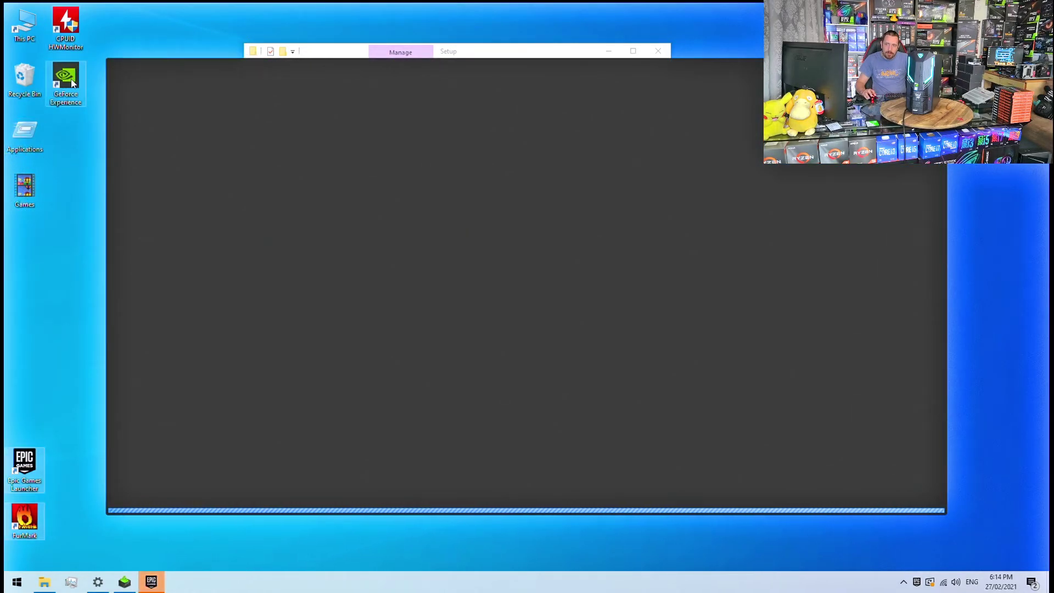
pyautogui.moveTo(73, 84); pyautogui.dragTo(25, 187)
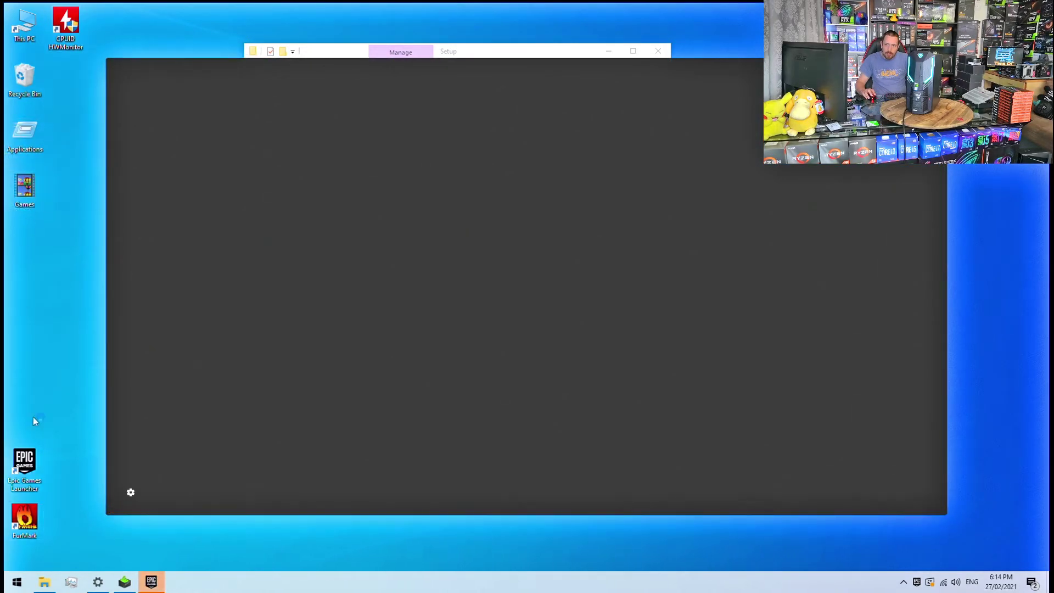
pyautogui.moveTo(24, 464); pyautogui.dragTo(24, 187)
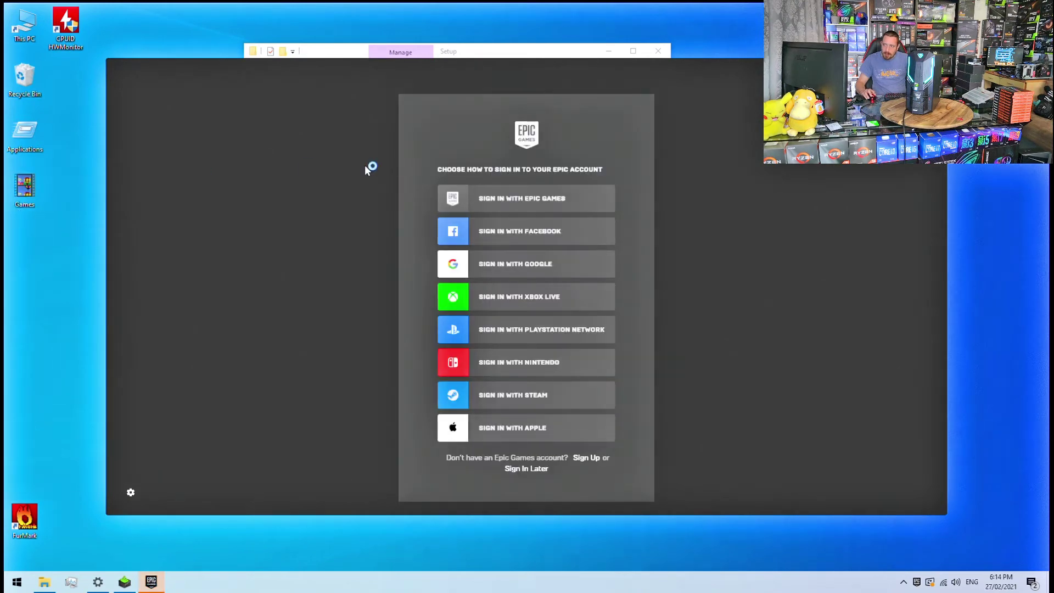
# Step: Close the Epic Games sign-in window and move the FurMark and HWMonitor shortcuts into the Applications folder
pyautogui.hotkey('alt', 'F4')
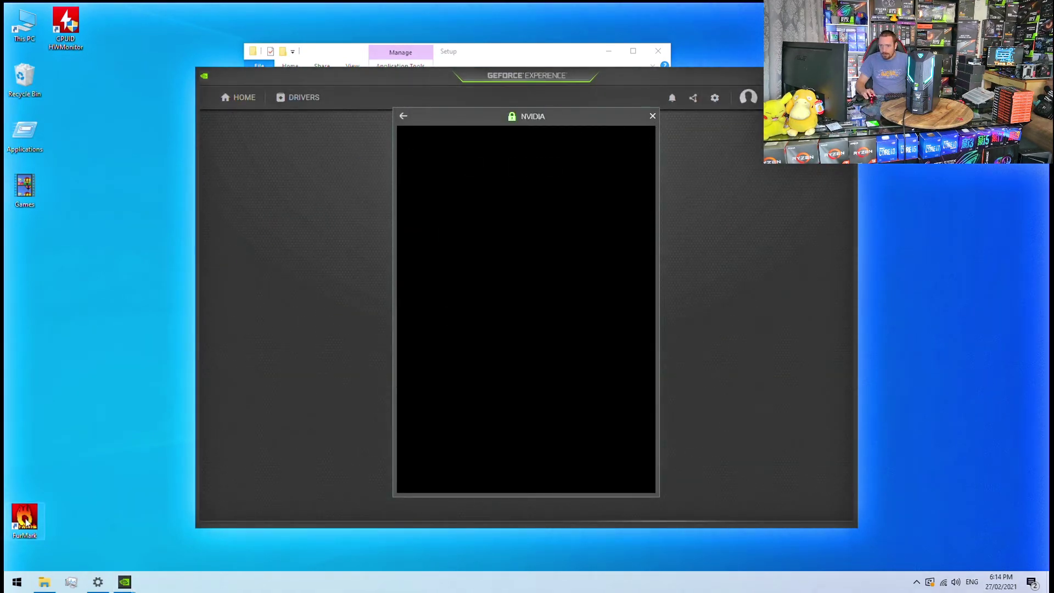
pyautogui.moveTo(26, 518); pyautogui.dragTo(33, 149)
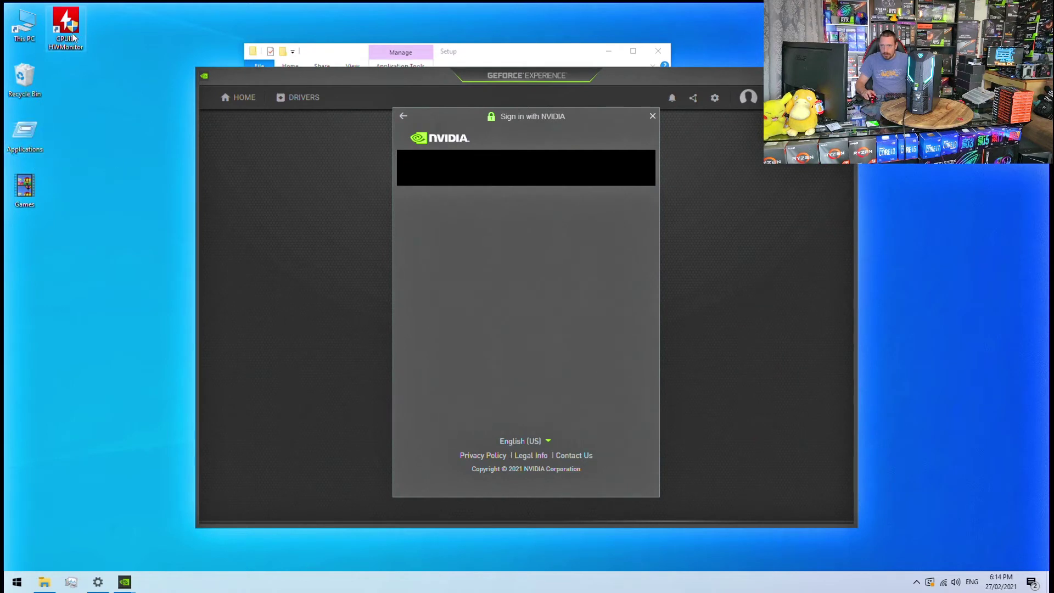
pyautogui.moveTo(76, 30); pyautogui.dragTo(32, 139)
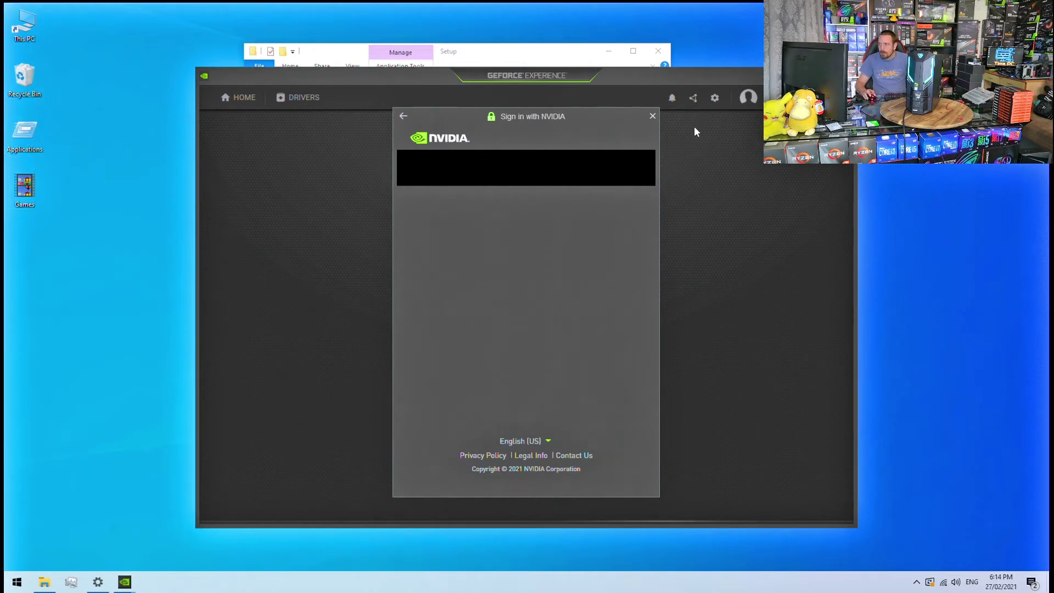
# Step: Close the NVIDIA sign-in prompt and the GeForce Experience window, returning to the Setup folder's installers
pyautogui.click(653, 115)
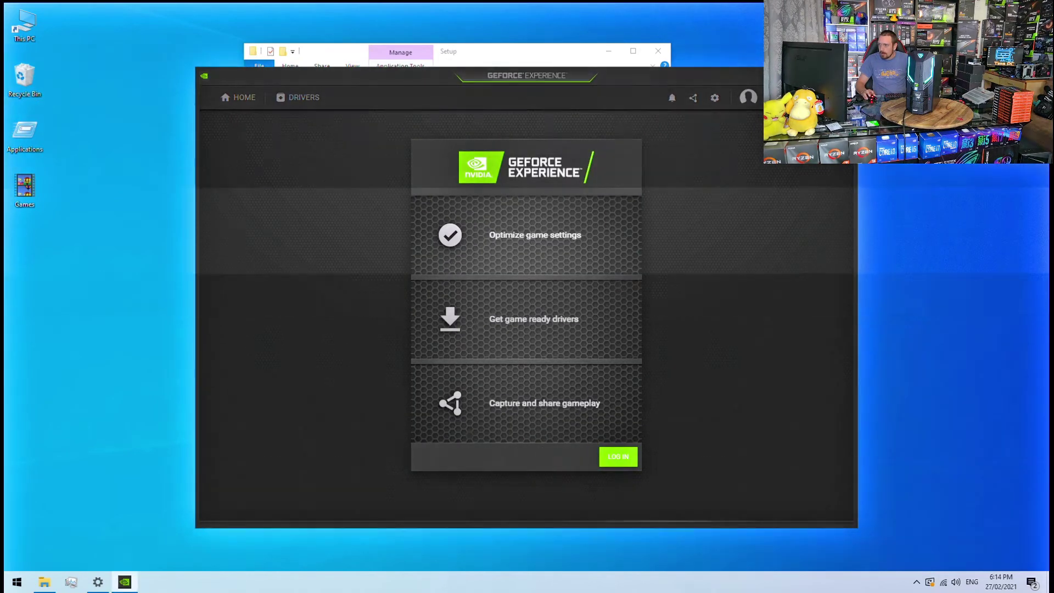
pyautogui.click(847, 75)
pyautogui.scroll(-4, 438, 262)
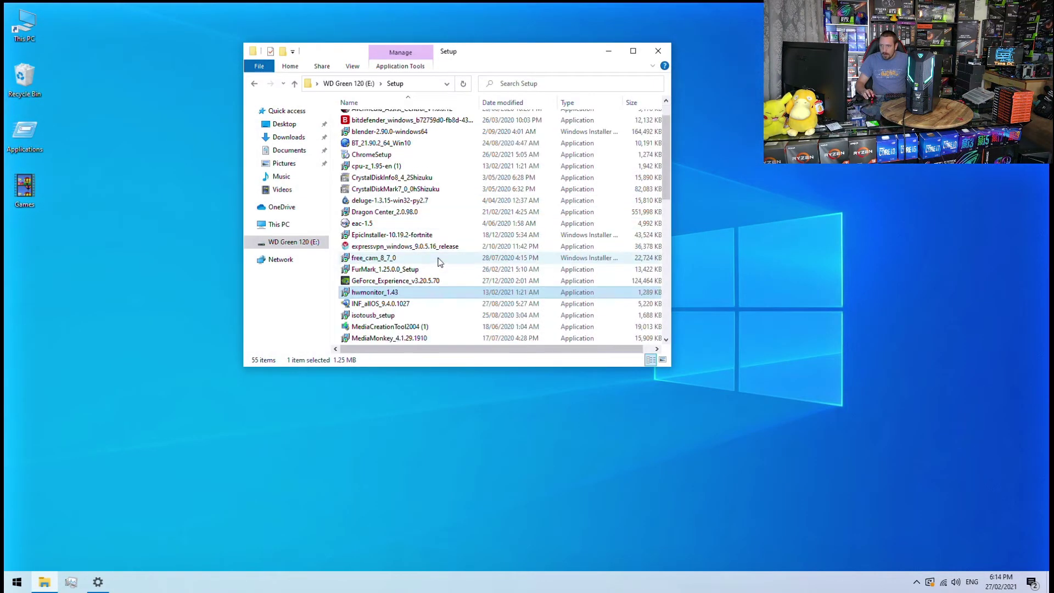
# Step: Check the progress on the Windows Update page and close the Settings window
pyautogui.scroll(-2, 437, 261)
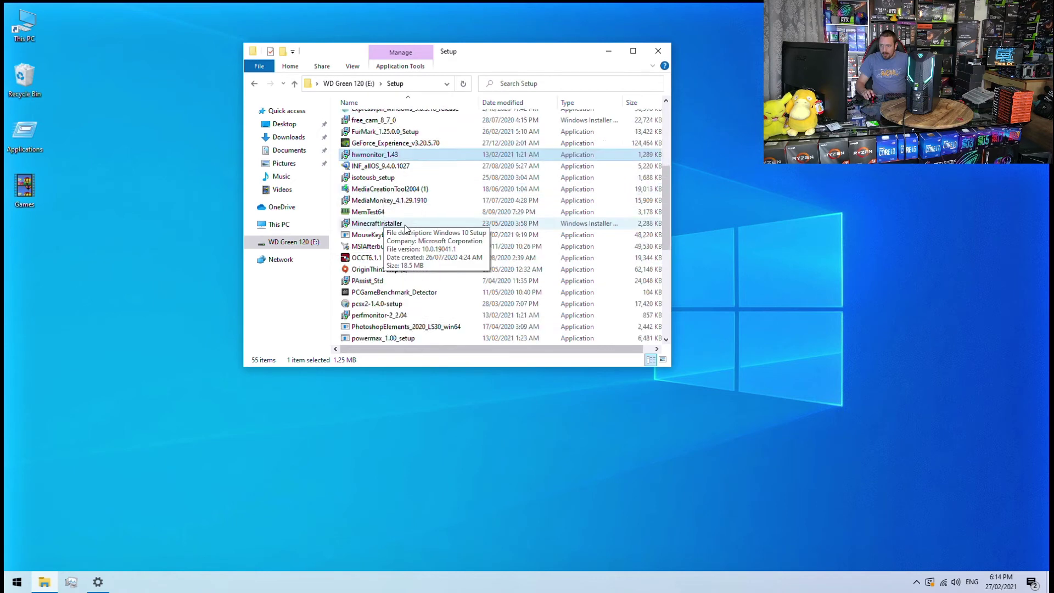
pyautogui.click(99, 587)
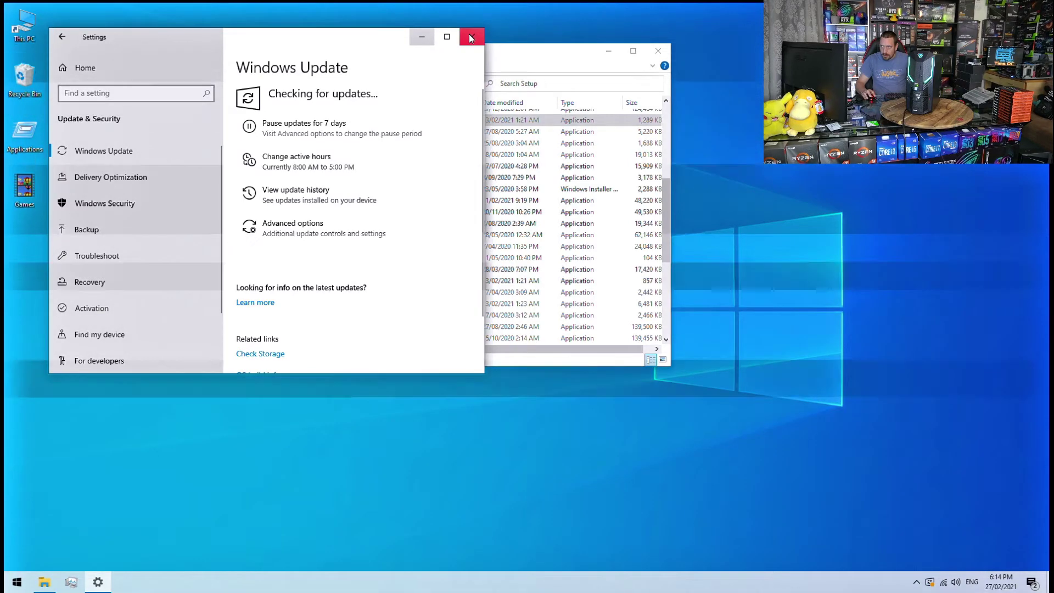
pyautogui.click(472, 37)
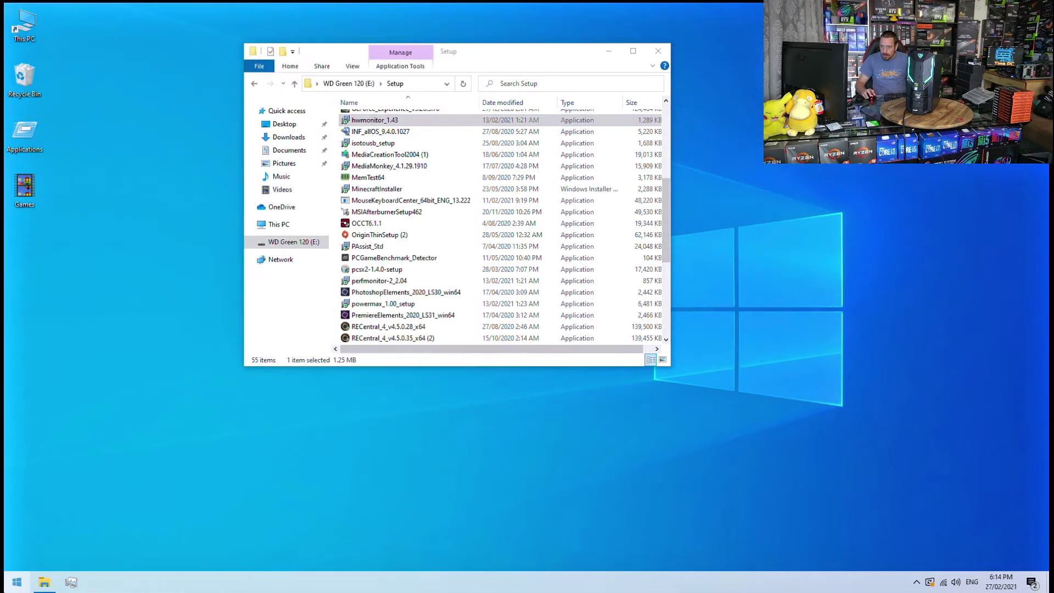
pyautogui.rightClick(17, 582)
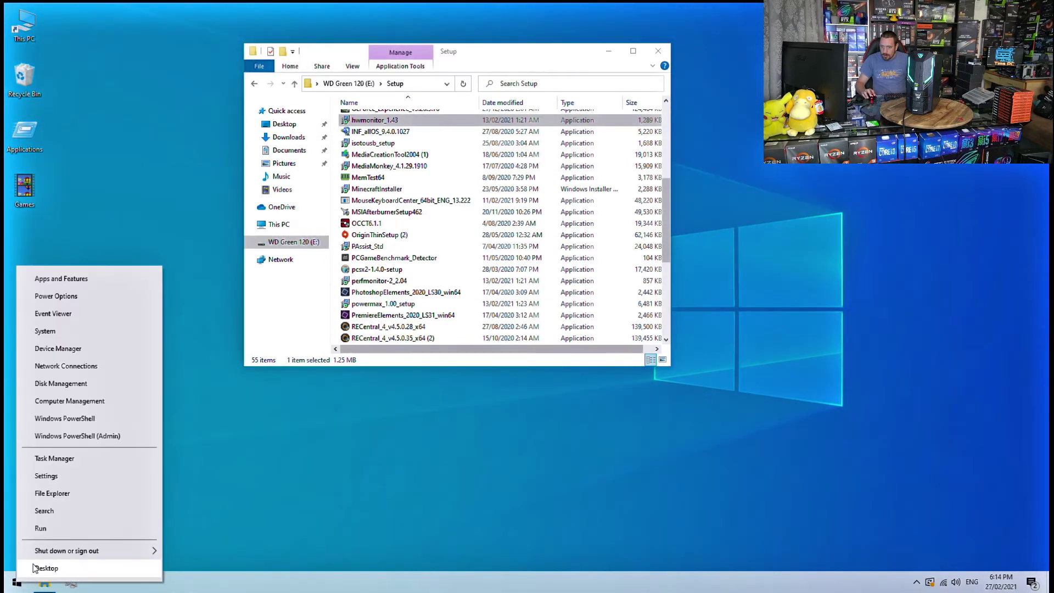
pyautogui.click(461, 494)
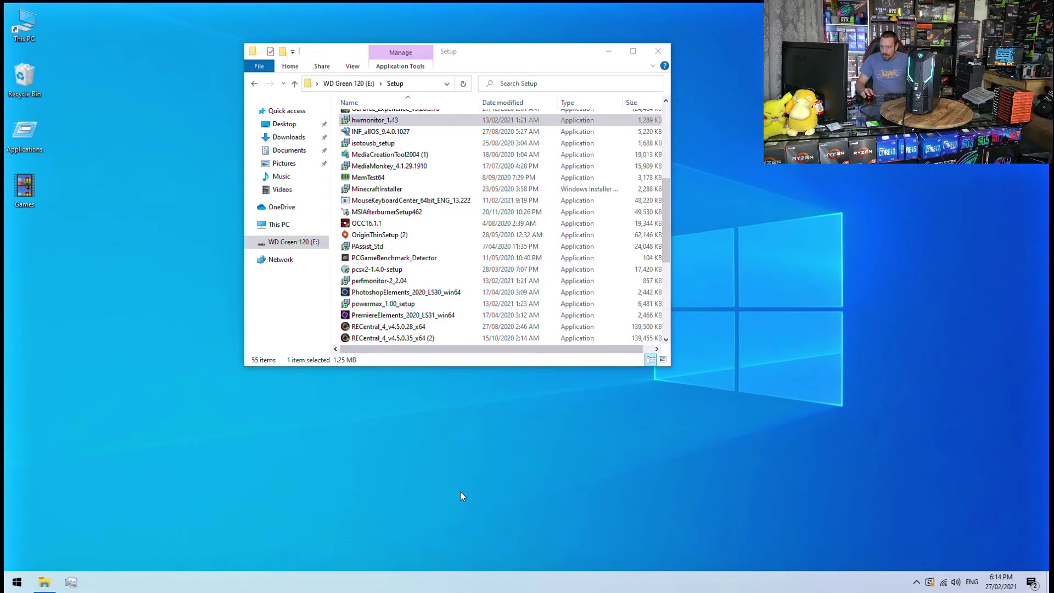
# Step: Select the KB4601382 cumulative update preview and all listed Realtek and Intel driver updates in the optional updates, and dismiss the GeForce driver notification
pyautogui.click(929, 584)
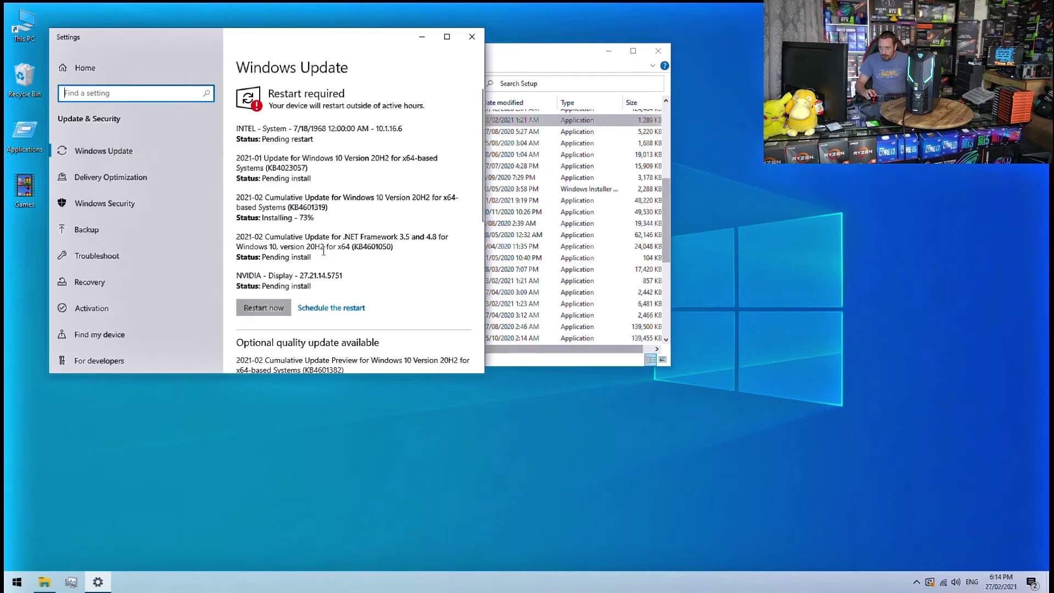
pyautogui.scroll(-2, 368, 306)
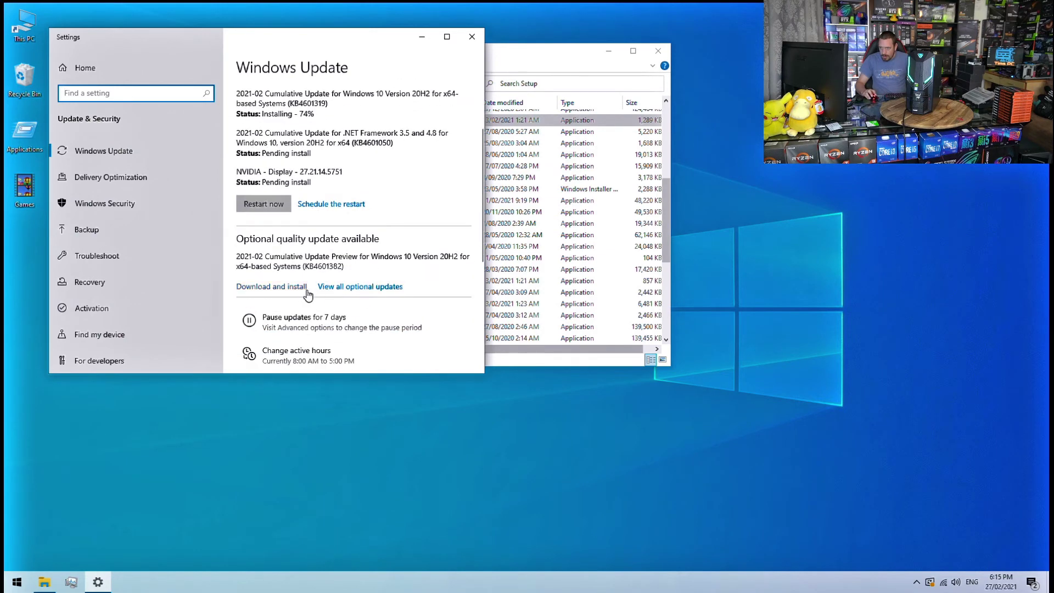
pyautogui.click(354, 286)
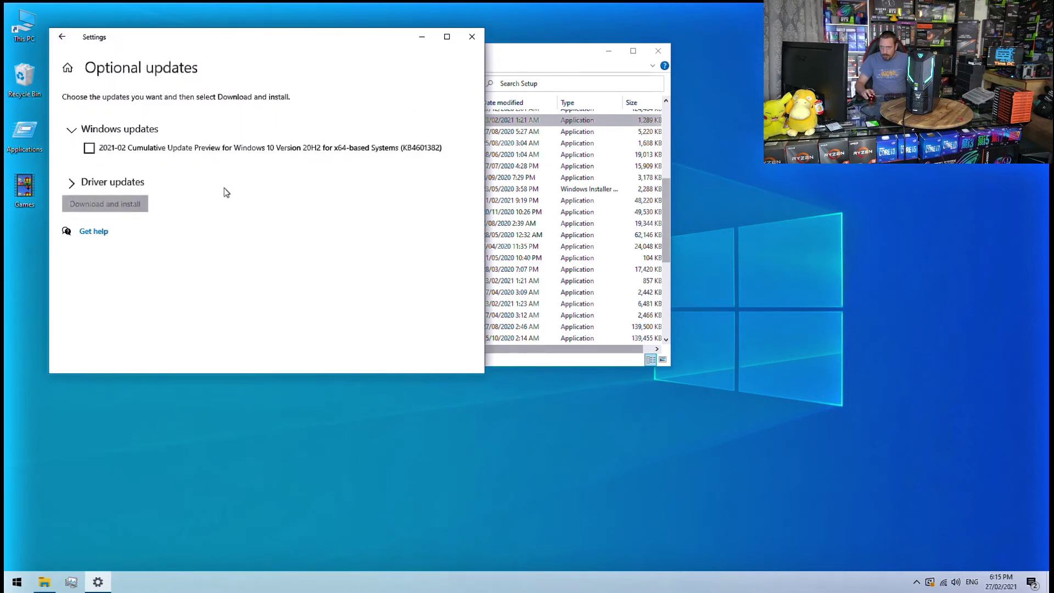
pyautogui.click(88, 148)
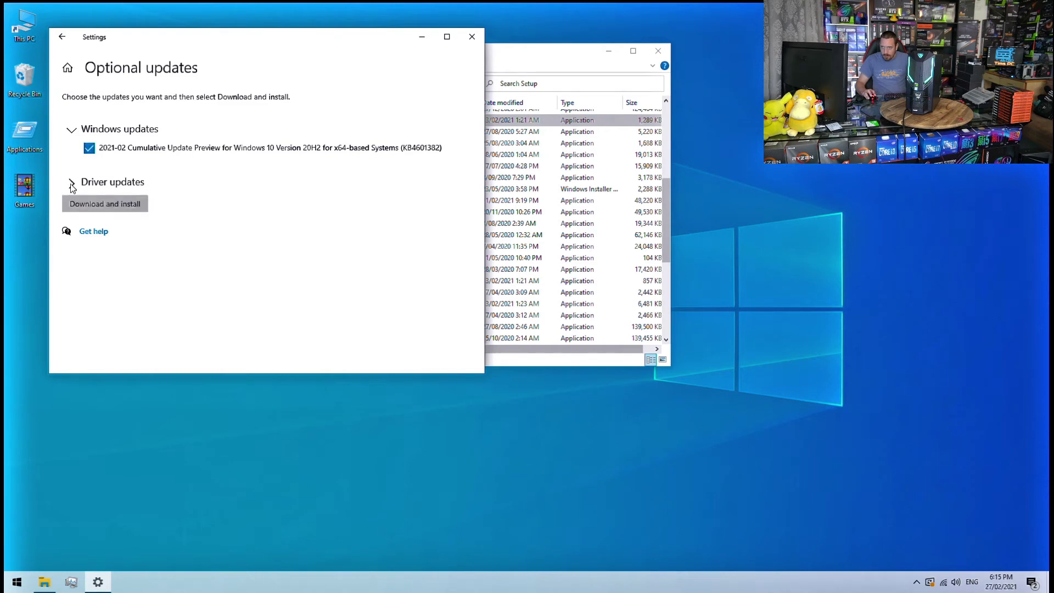
pyautogui.click(71, 182)
pyautogui.scroll(-2, 96, 187)
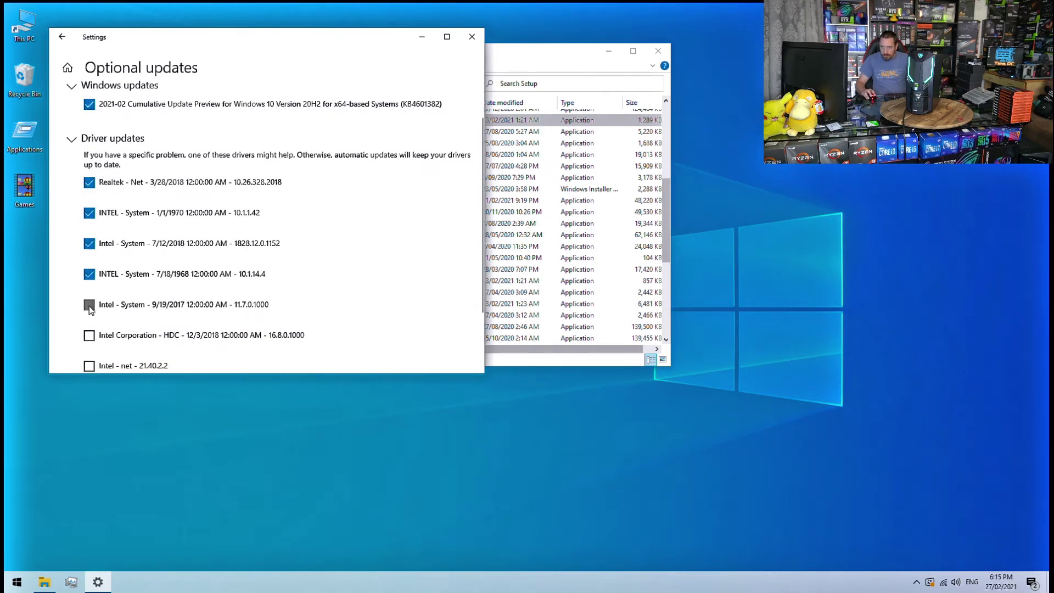
pyautogui.click(90, 365)
pyautogui.scroll(-2, 138, 340)
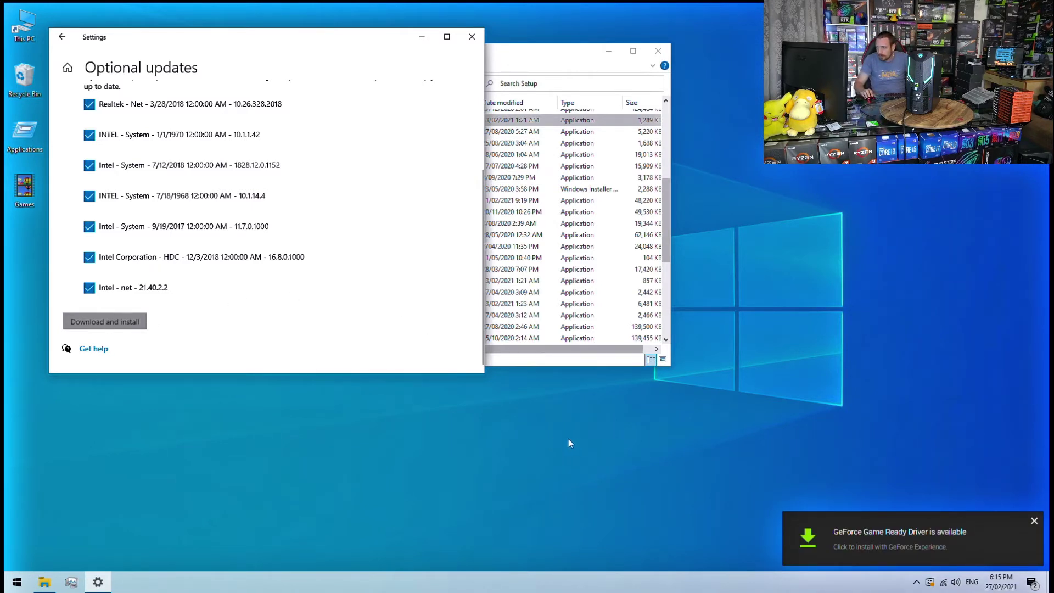
pyautogui.click(1034, 522)
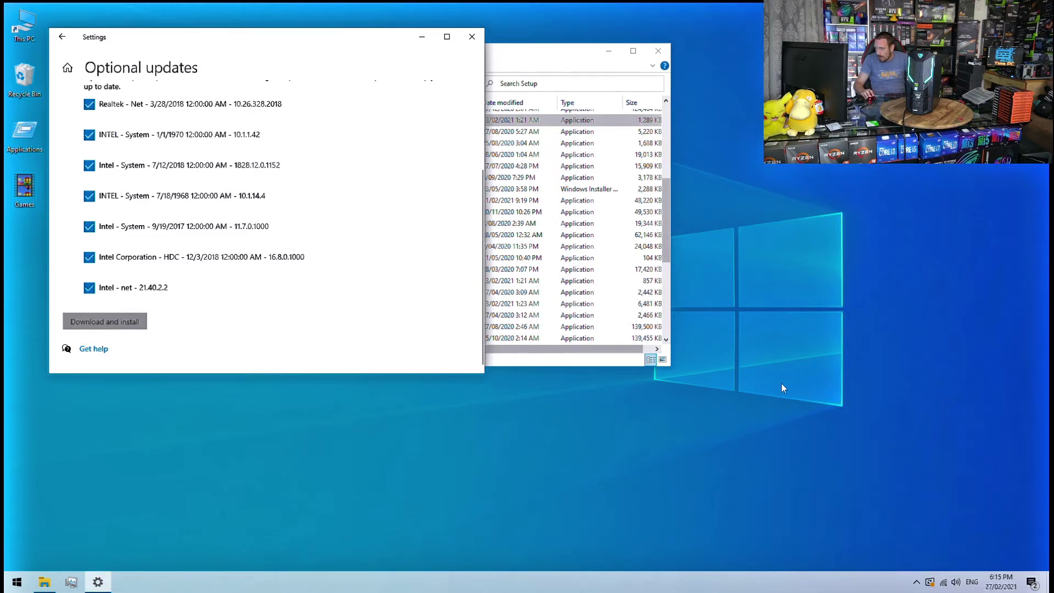
# Step: Install Origin from OriginThinSetup (2) with the default install options, accepting its End User License Agreement
pyautogui.click(528, 58)
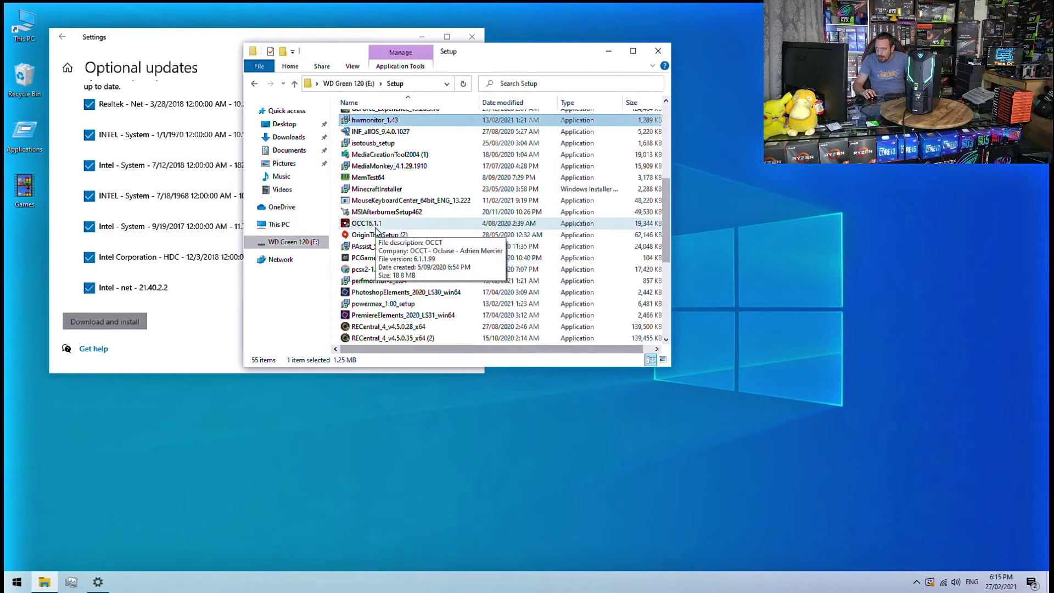
pyautogui.doubleClick(393, 235)
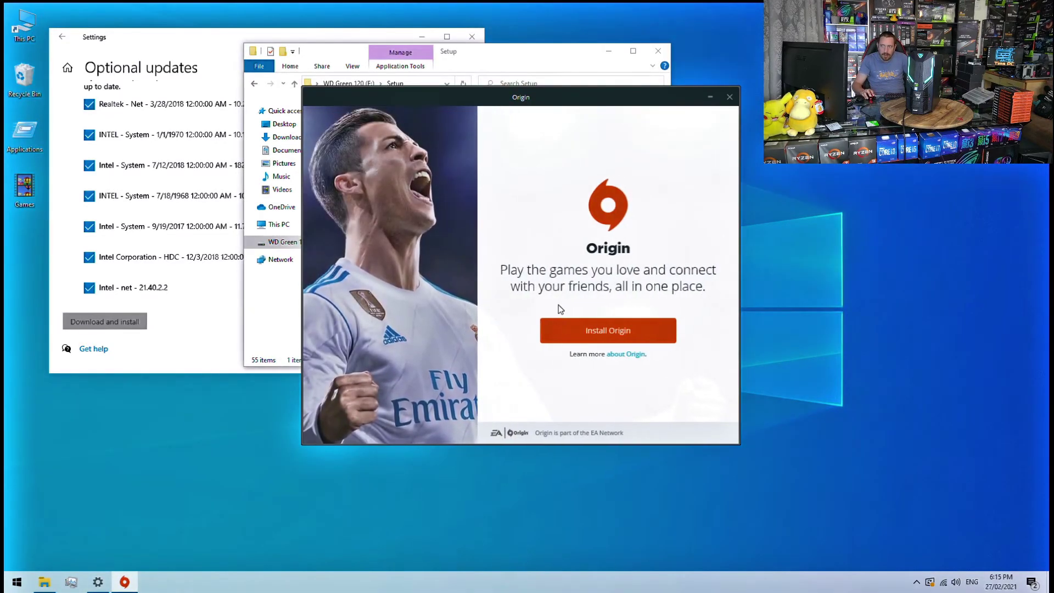
pyautogui.click(624, 334)
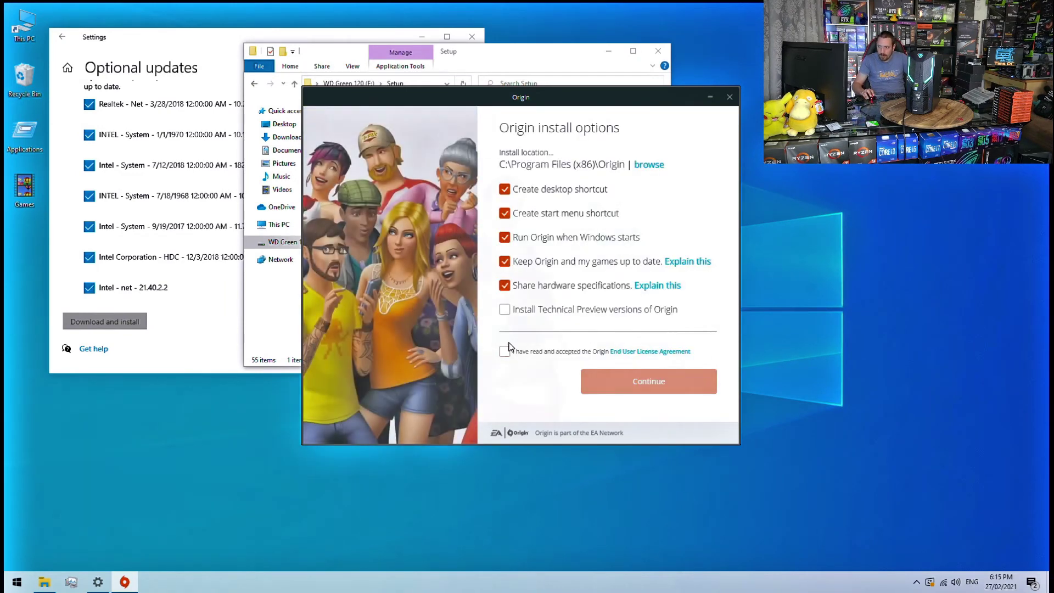
pyautogui.click(503, 352)
pyautogui.click(625, 384)
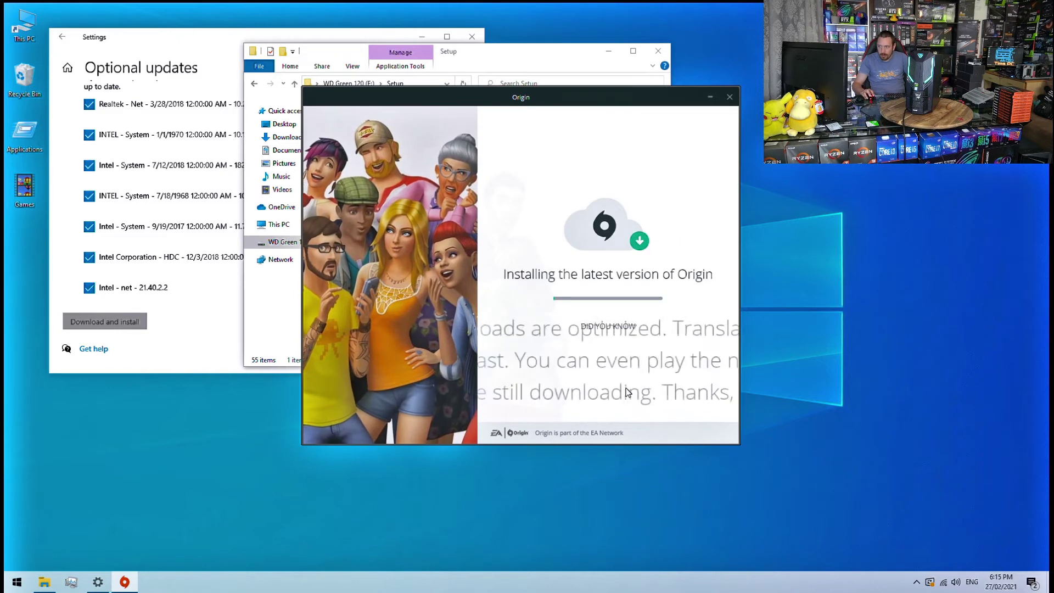
# Step: Run SteamSetup from the Setup folder, allow it to make changes, and install Steam with the default options
pyautogui.click(558, 51)
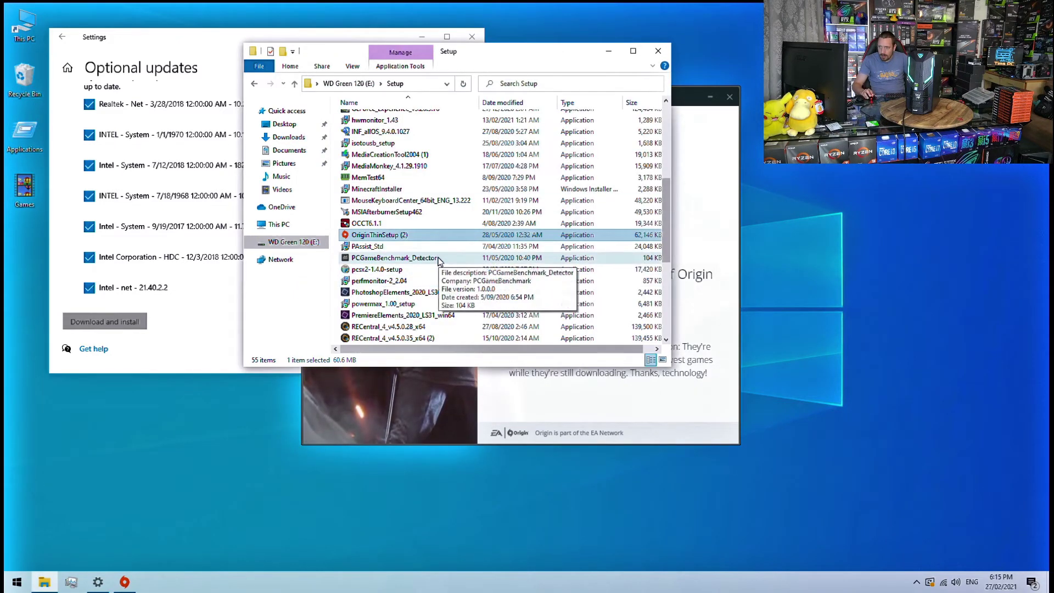
pyautogui.scroll(-2, 438, 260)
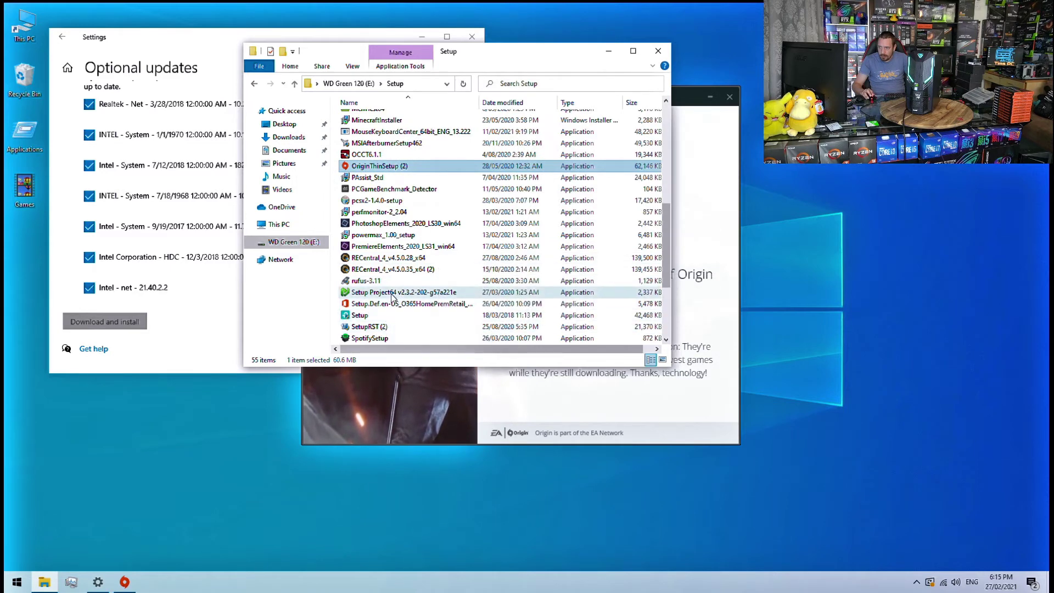
pyautogui.scroll(-1, 392, 296)
pyautogui.doubleClick(392, 307)
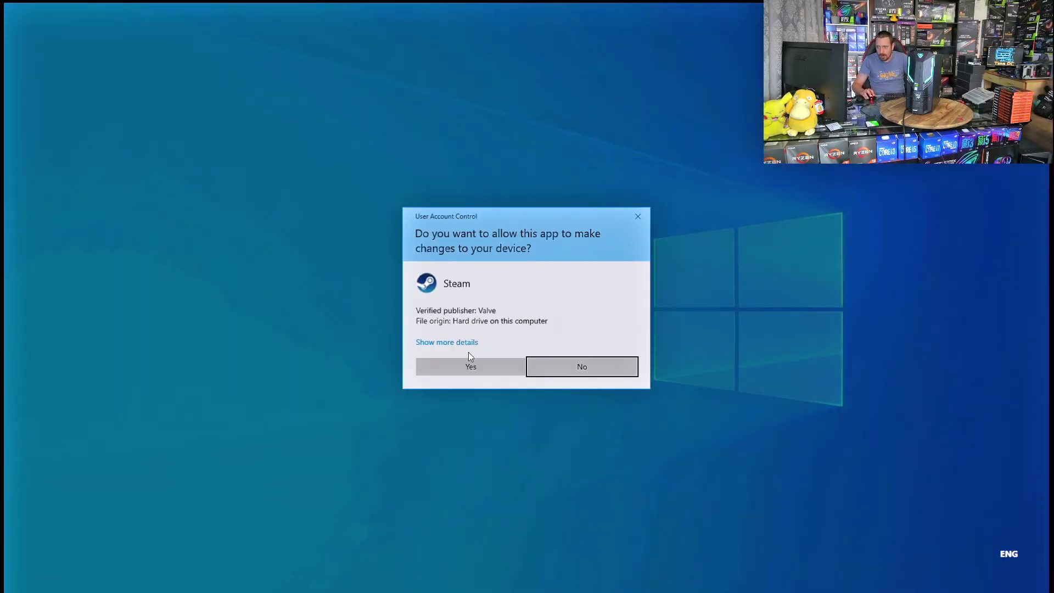
pyautogui.click(470, 365)
pyautogui.click(594, 380)
pyautogui.click(595, 380)
pyautogui.click(594, 380)
pyautogui.click(595, 380)
pyautogui.click(595, 380)
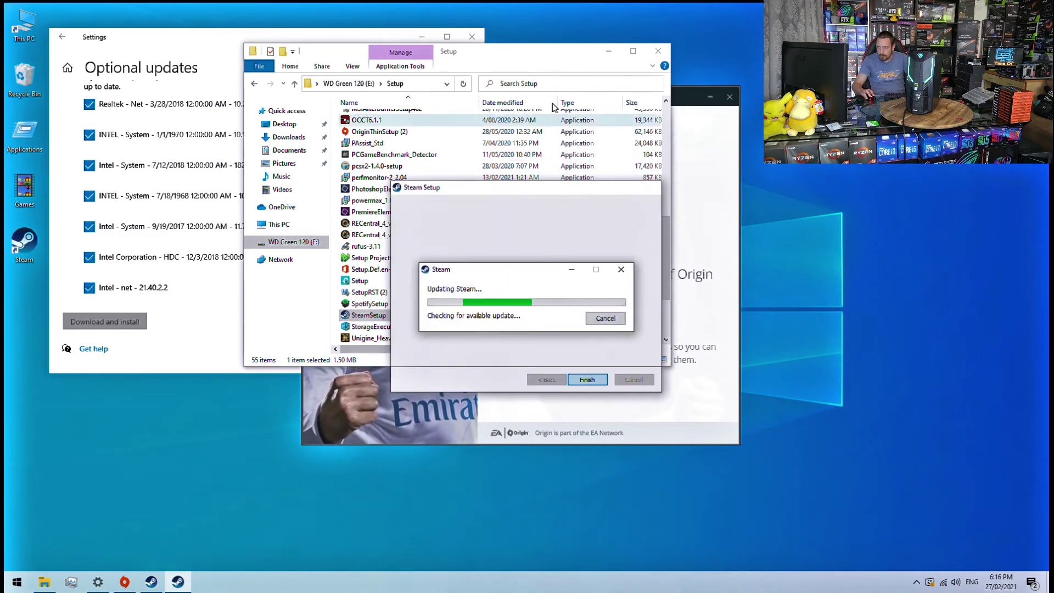
# Step: Launch the Unigine Heaven, Superposition and Valley installers together, granting permission to make changes, and also allow the Origin Installer and minimize its window
pyautogui.click(550, 64)
pyautogui.scroll(-2, 482, 238)
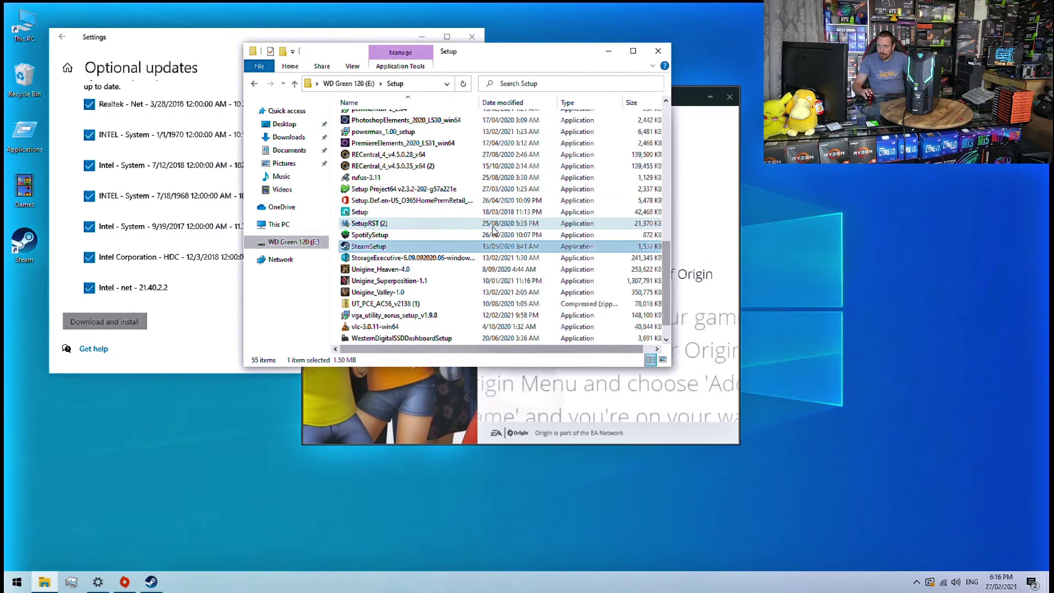
pyautogui.click(383, 270)
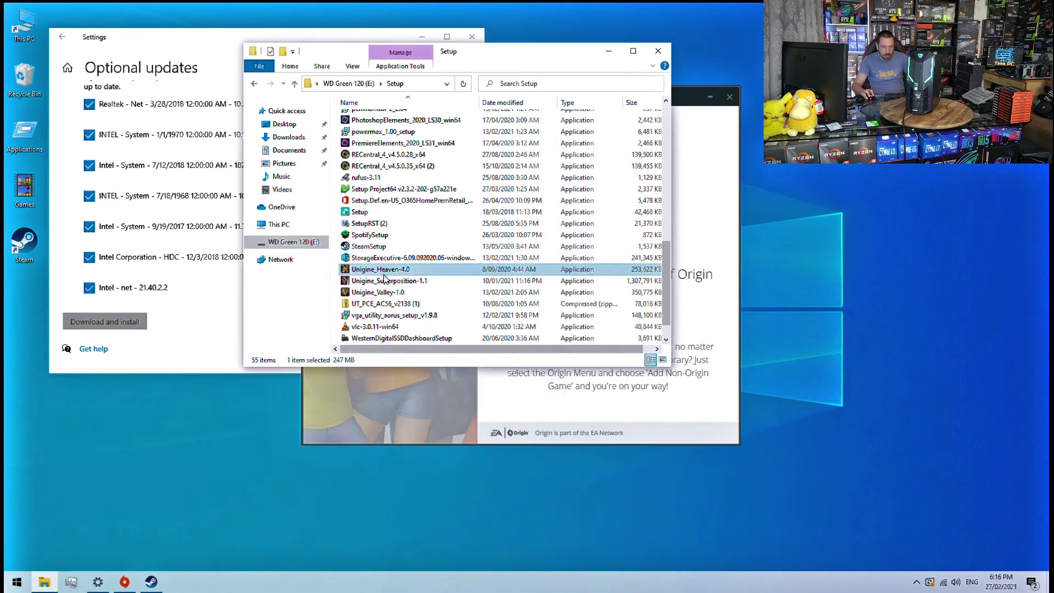
pyautogui.keyDown('shift'); pyautogui.click(384, 293); pyautogui.keyUp('shift')
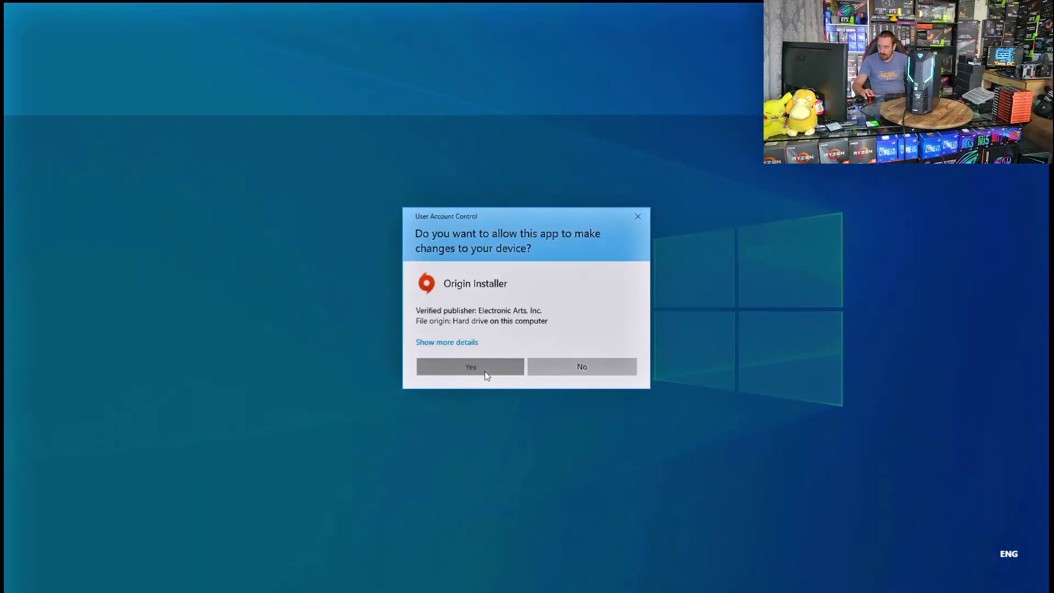
pyautogui.click(485, 369)
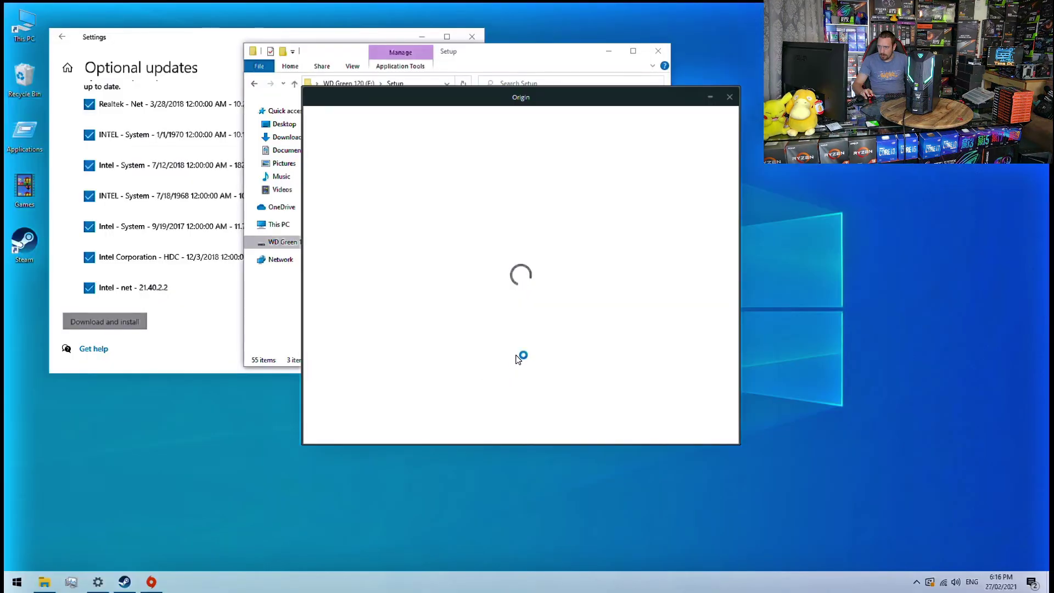
pyautogui.click(710, 97)
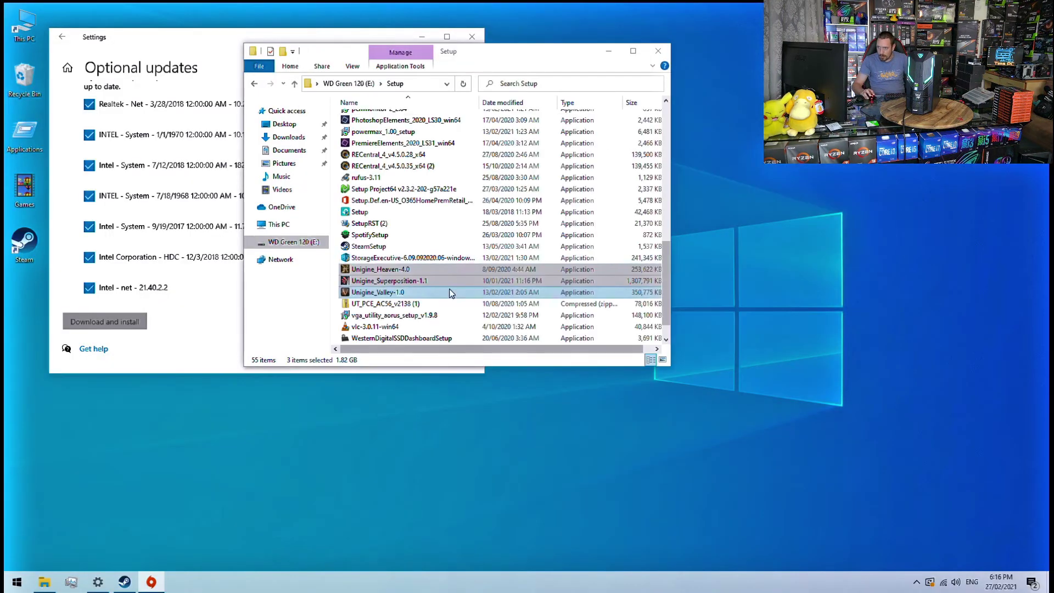
pyautogui.doubleClick(454, 286)
pyautogui.click(459, 367)
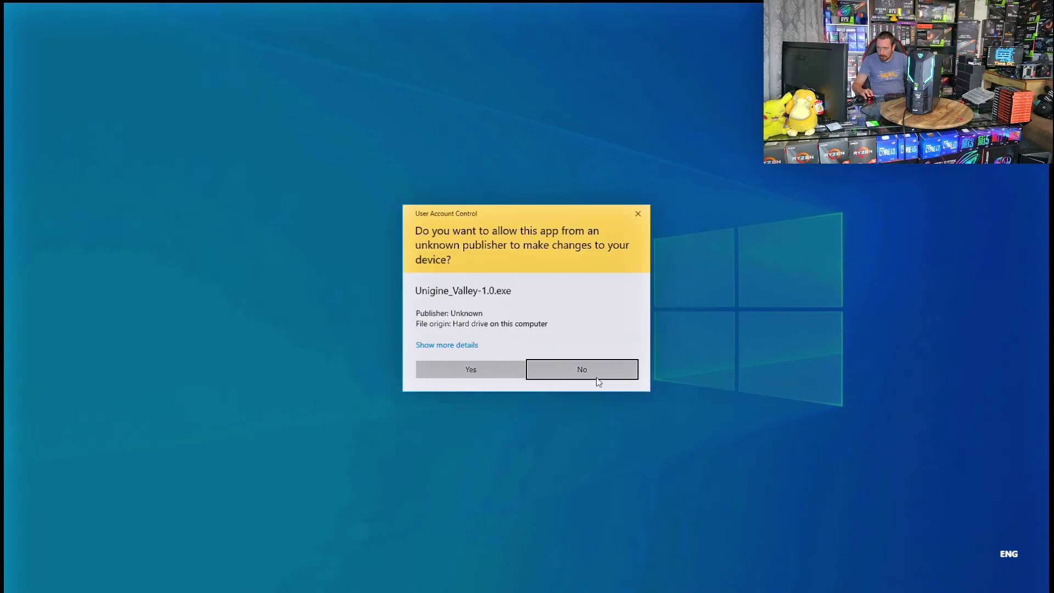
pyautogui.click(497, 375)
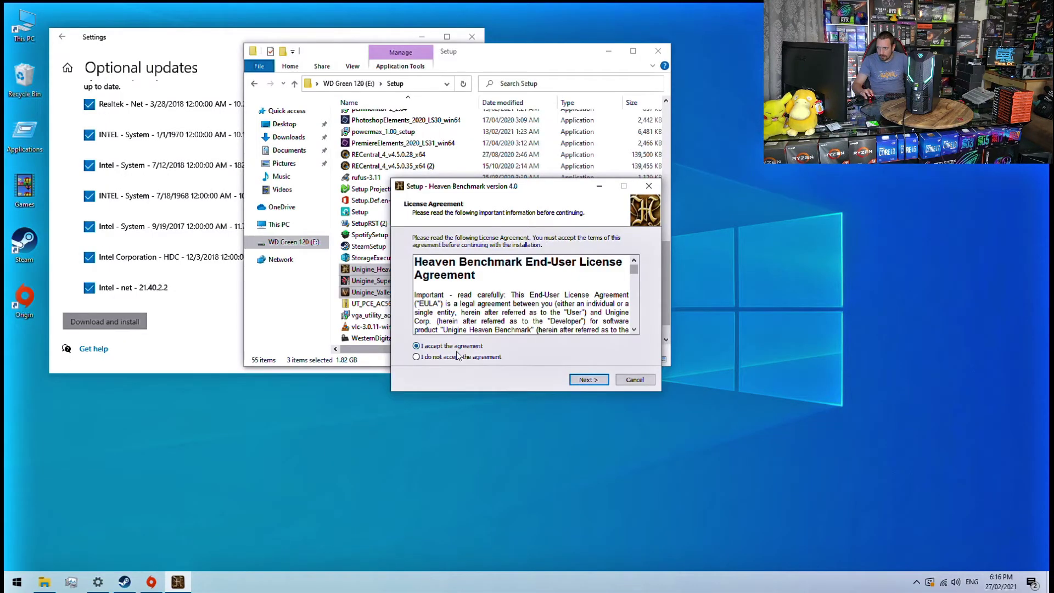
# Step: Accept the Heaven Benchmark 4.0 license agreement and keep its default destination folder
pyautogui.click(584, 382)
pyautogui.click(589, 383)
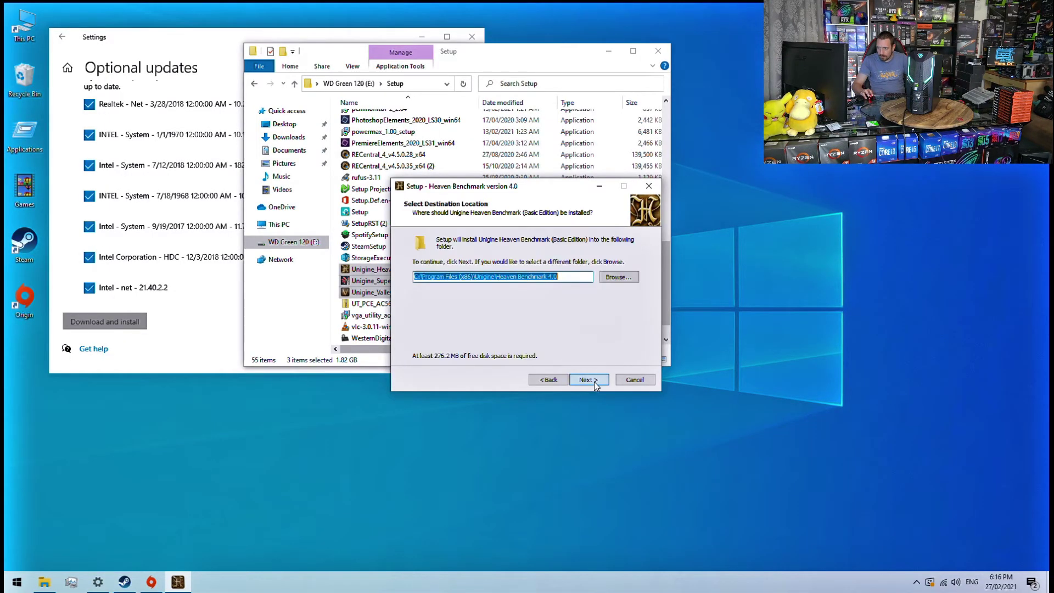
pyautogui.click(594, 385)
# Step: Accept the Valley Benchmark 1.0 license and install it with default settings, allowing Unigine Superposition Benchmark to make changes
pyautogui.click(467, 345)
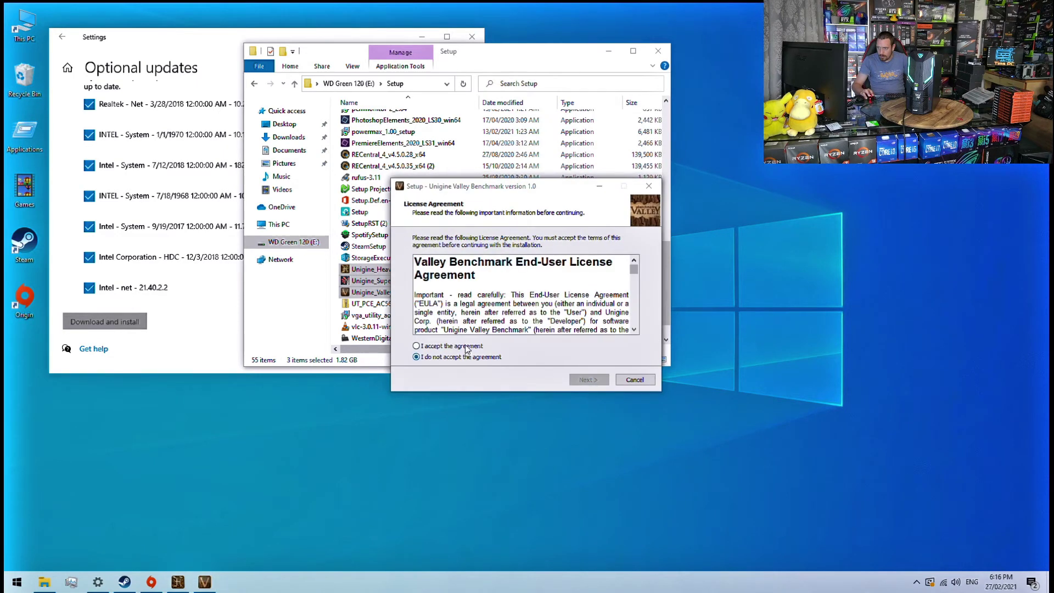
pyautogui.click(583, 379)
pyautogui.click(588, 379)
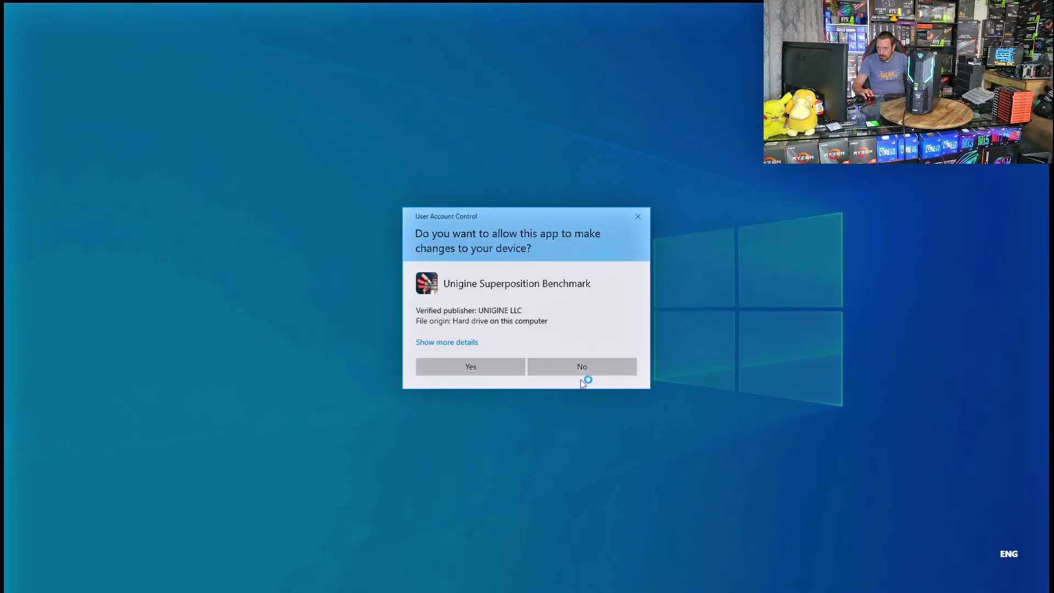
pyautogui.click(582, 374)
pyautogui.click(588, 379)
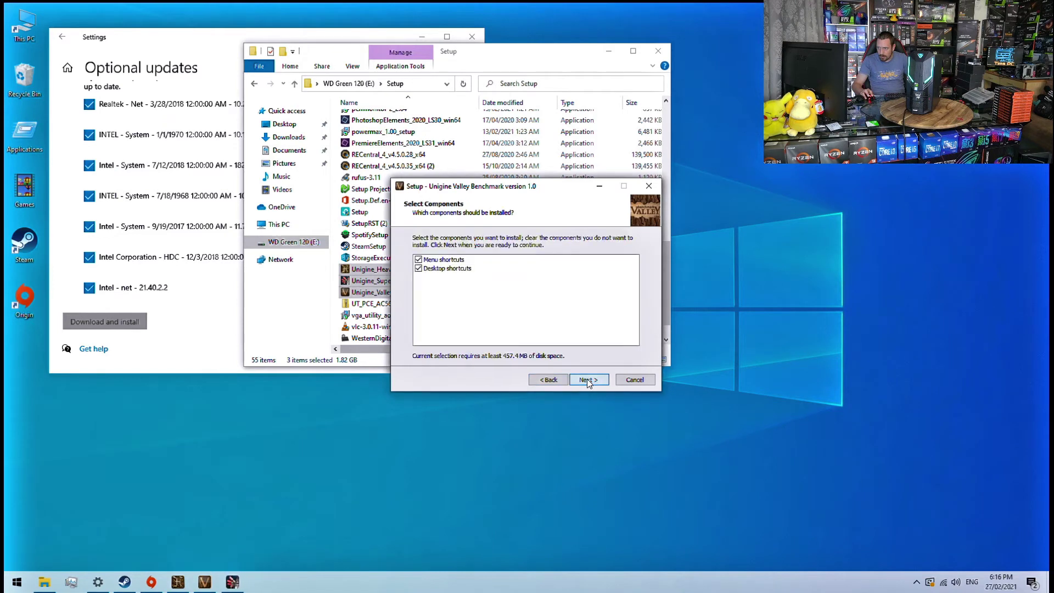
pyautogui.click(587, 380)
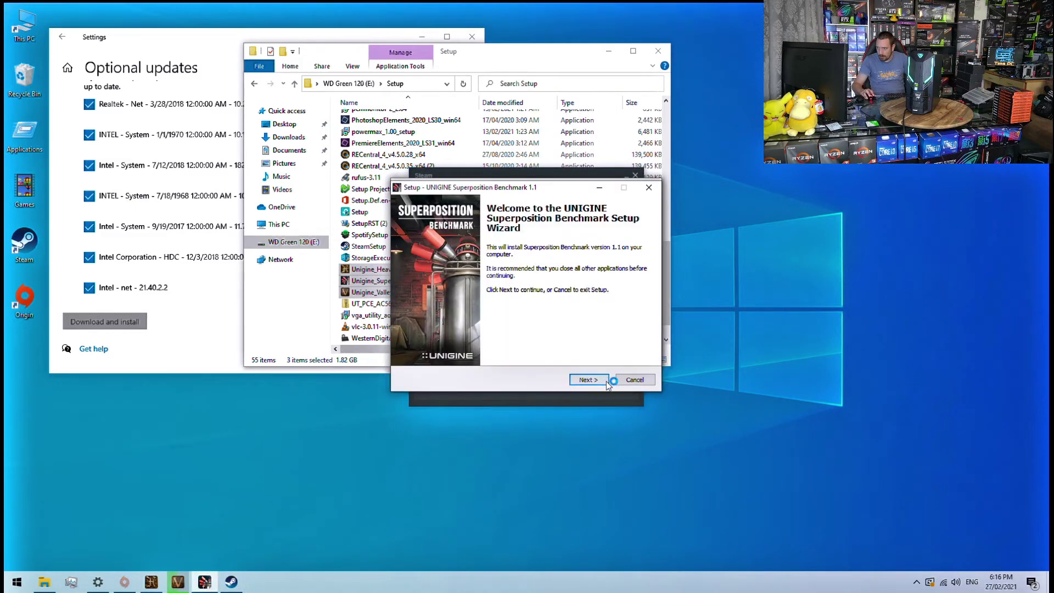
# Step: Install UNIGINE Superposition Benchmark 1.1 with the default setup options
pyautogui.click(605, 380)
pyautogui.click(595, 379)
pyautogui.click(595, 380)
pyautogui.click(595, 380)
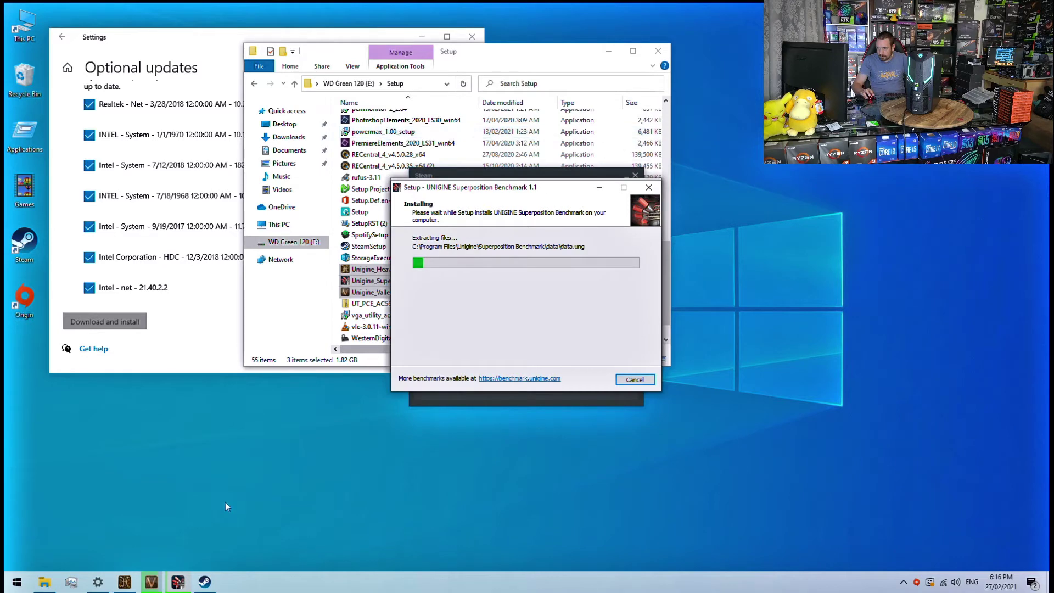
# Step: Return to the Heaven Benchmark 4.0 setup and install it with menu and desktop shortcuts
pyautogui.click(124, 582)
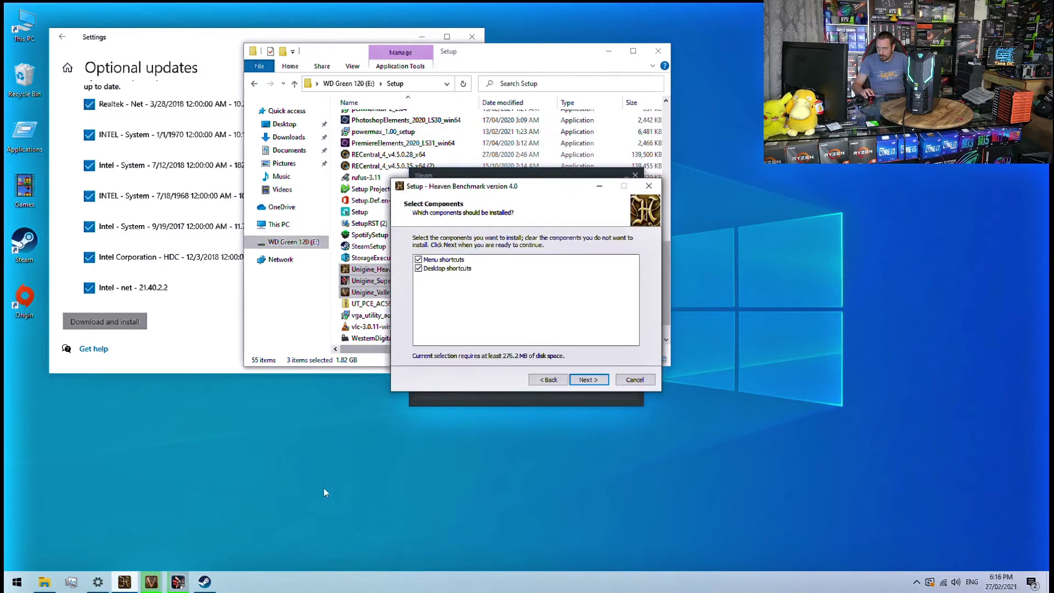
pyautogui.click(588, 379)
pyautogui.click(588, 380)
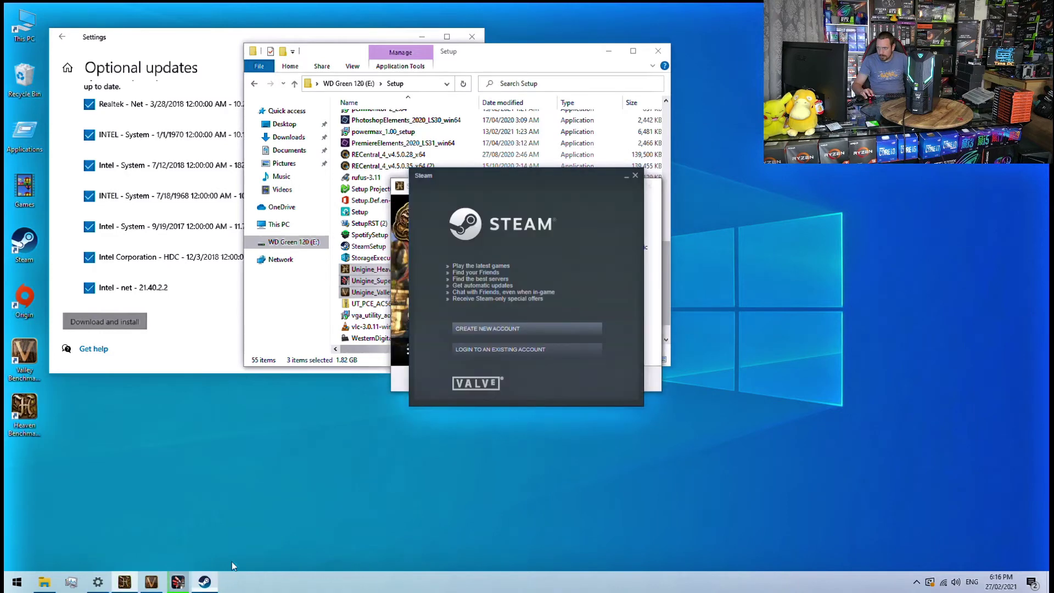
# Step: Close the Steam account window, finish the Heaven and Valley Benchmark setup wizards, and bring up the Superposition installer
pyautogui.click(635, 176)
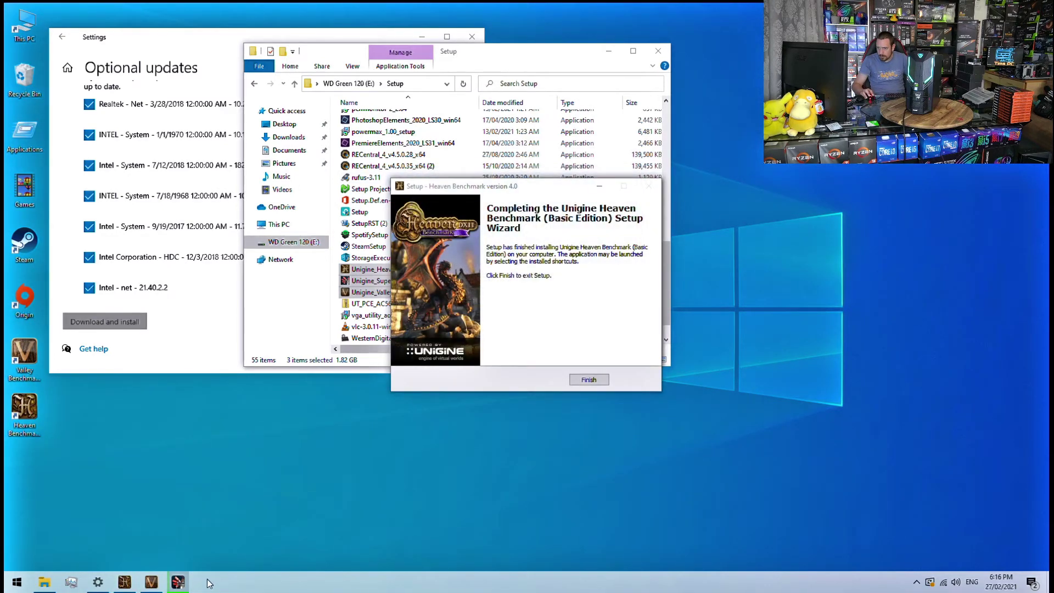
pyautogui.click(573, 381)
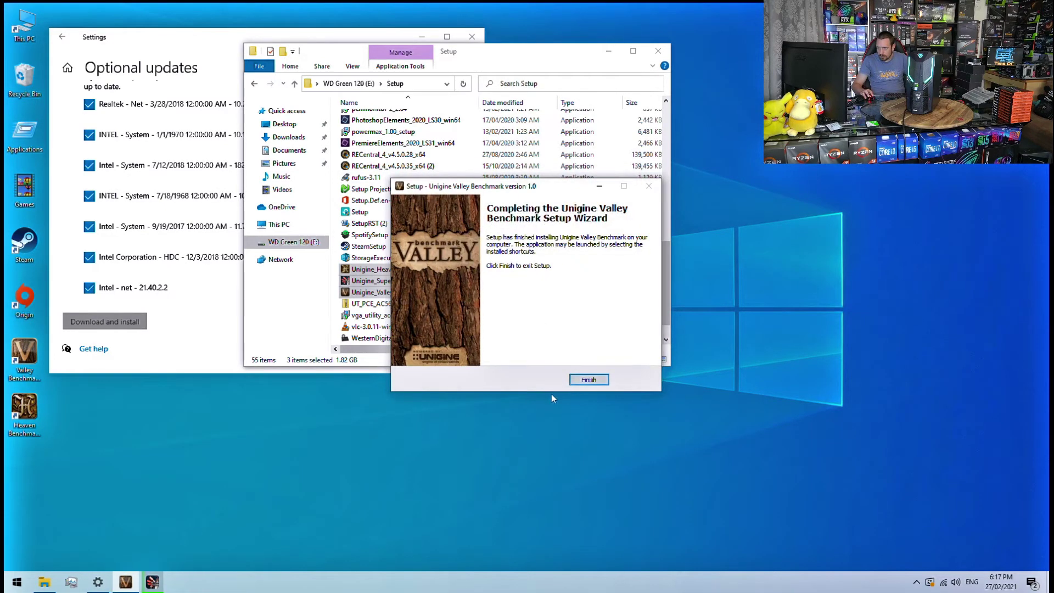
pyautogui.click(587, 380)
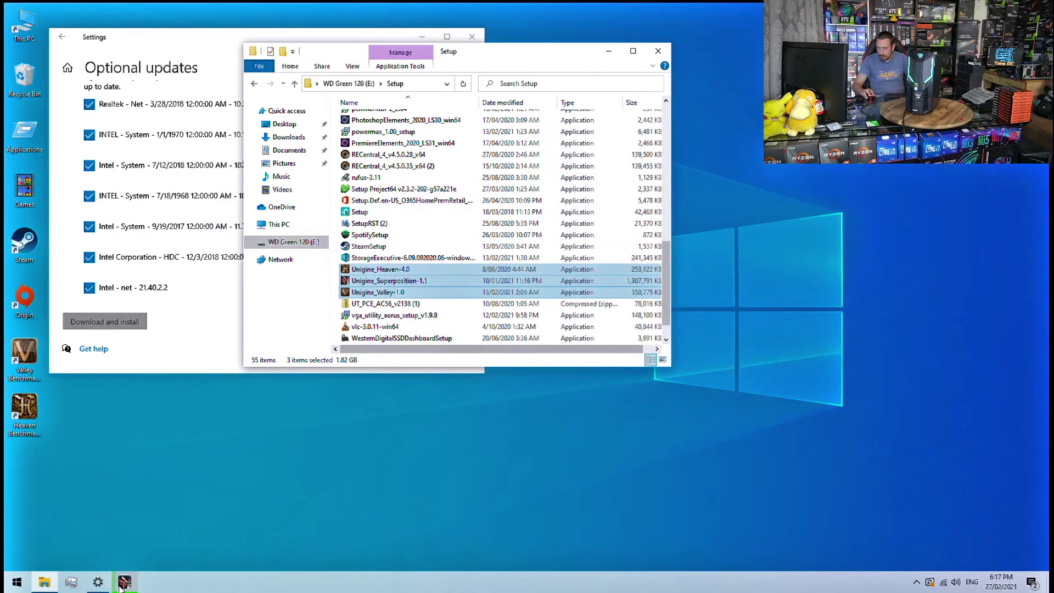
pyautogui.click(122, 585)
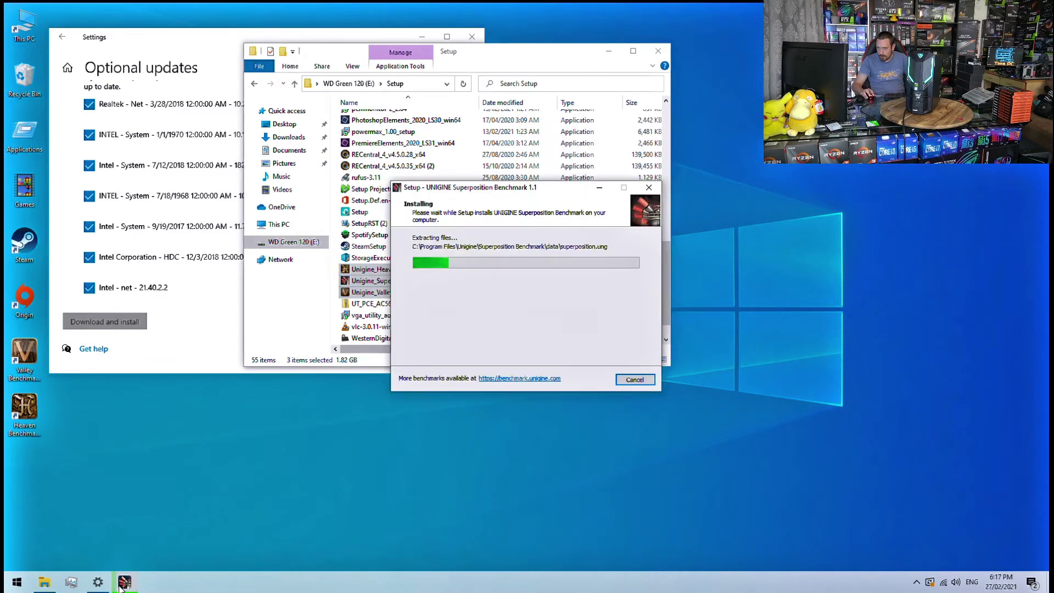
# Step: Launch the O365HomePremRetail Office installer from the Setup folder, allow it to make changes, and close the Optional updates window
pyautogui.click(537, 58)
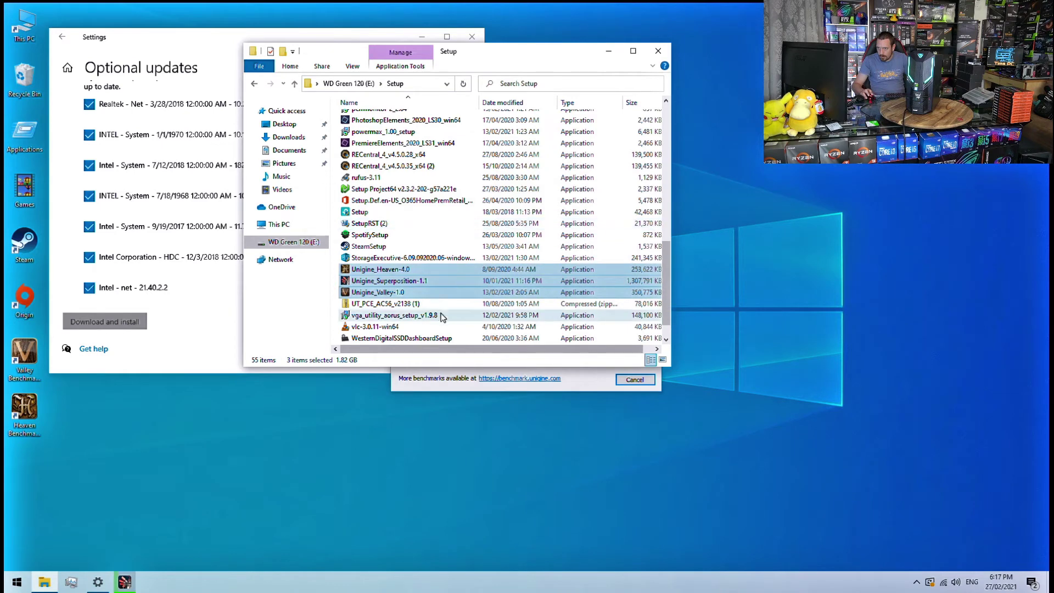
pyautogui.doubleClick(404, 208)
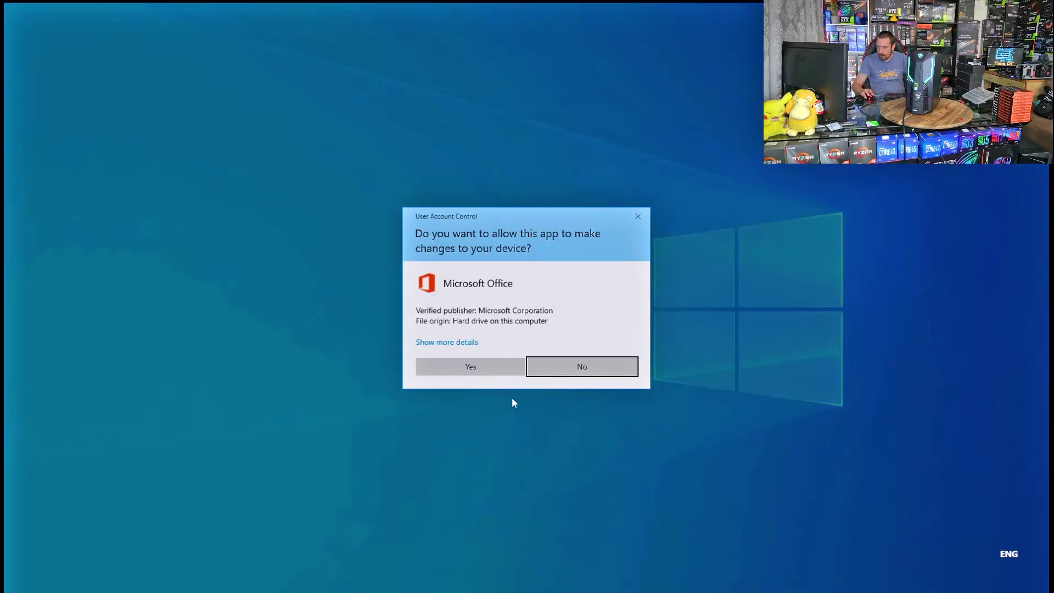
pyautogui.click(505, 365)
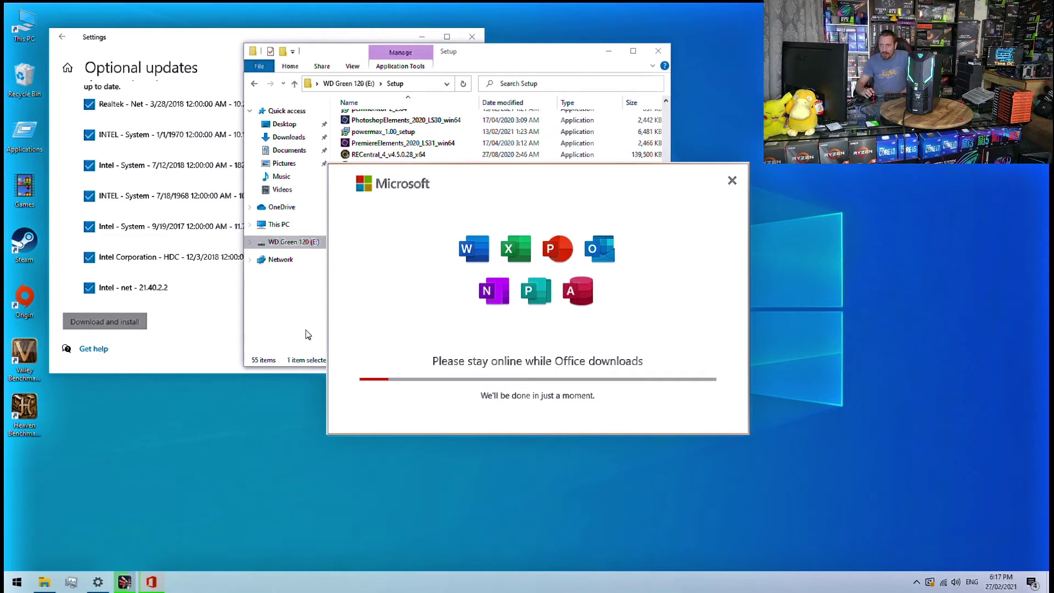
pyautogui.click(227, 317)
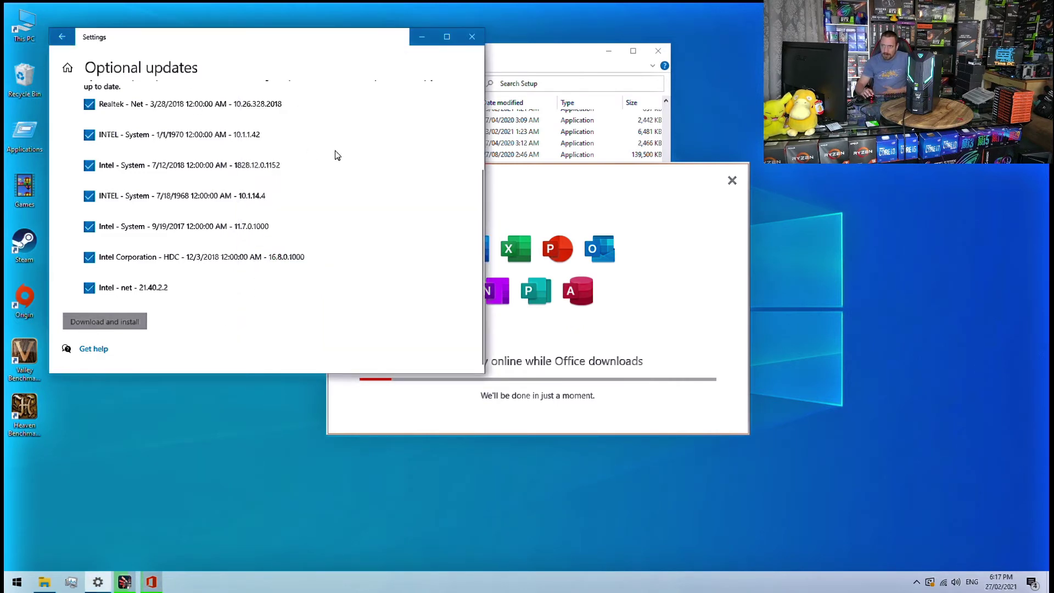
pyautogui.click(472, 42)
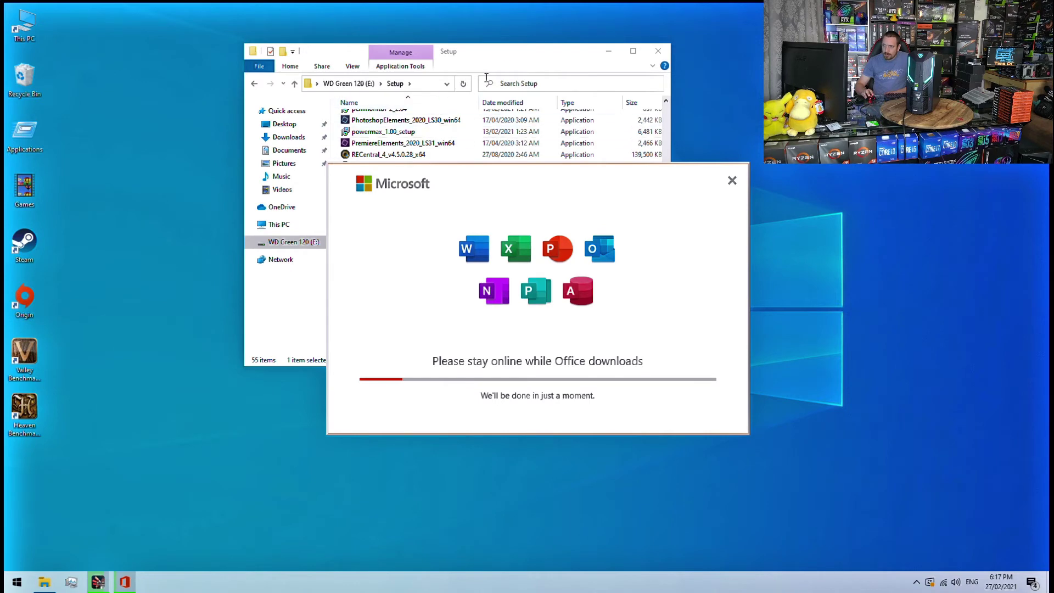
# Step: Launch the vlc-3.0.11-win64 installer from the Setup folder and allow VLC media player to make changes
pyautogui.click(519, 59)
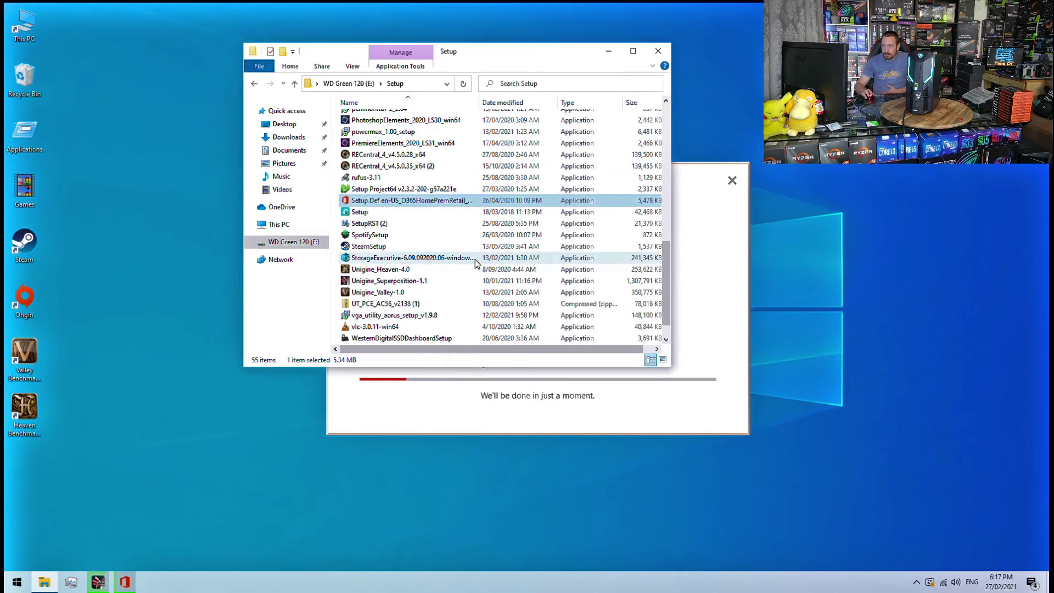
pyautogui.scroll(-1, 476, 259)
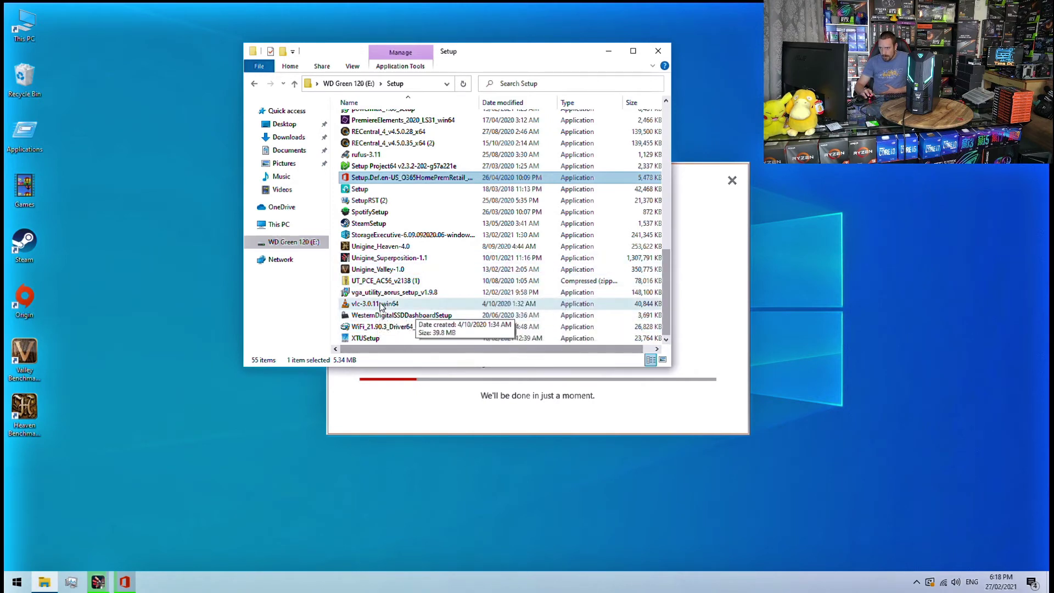
pyautogui.doubleClick(396, 306)
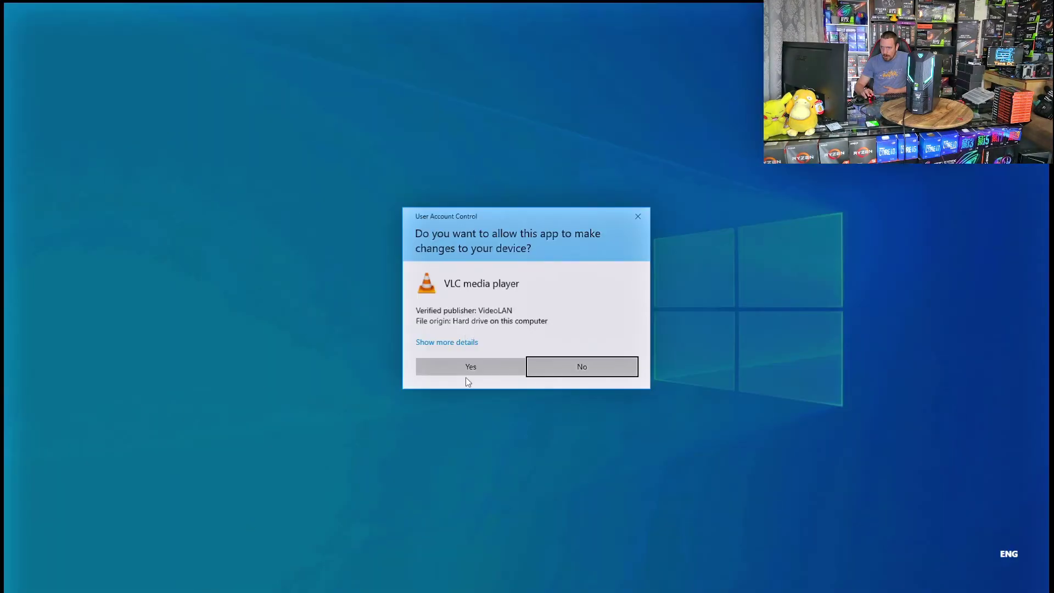
pyautogui.click(471, 365)
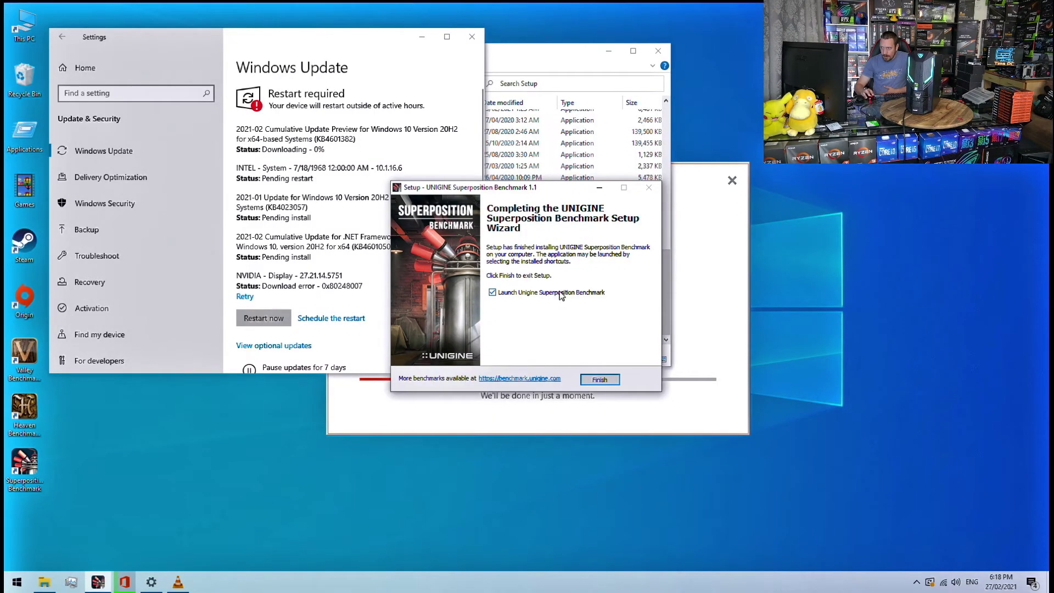
# Step: Finish the Superposition Benchmark setup and install VLC media player in English with the default options
pyautogui.click(599, 379)
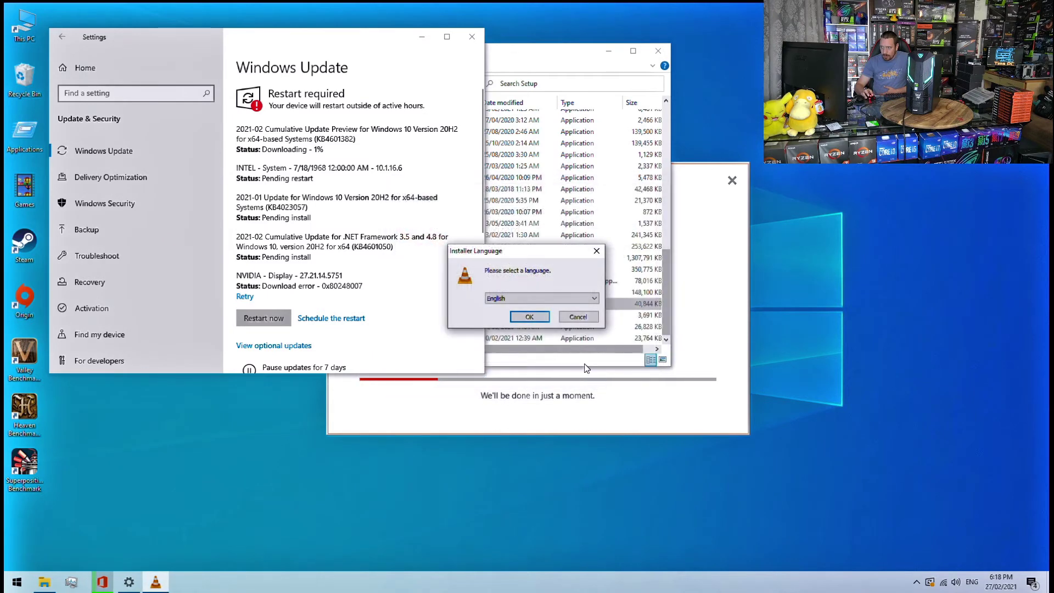
pyautogui.click(531, 318)
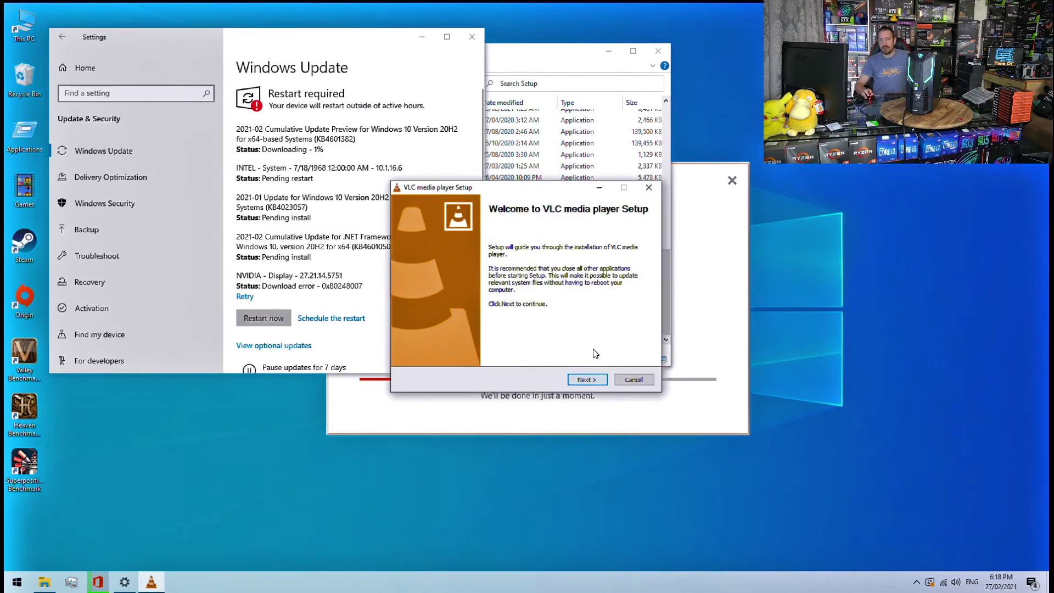
pyautogui.click(603, 381)
pyautogui.click(601, 382)
pyautogui.click(597, 380)
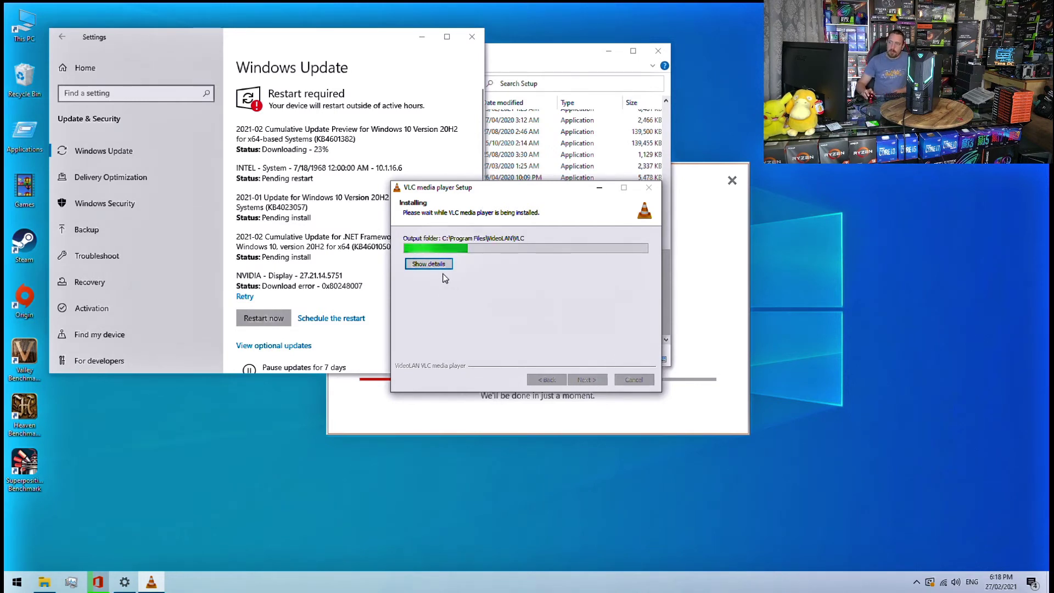
# Step: Select the first three optional driver updates in Windows Update, and finish the VLC setup without running the player
pyautogui.click(449, 158)
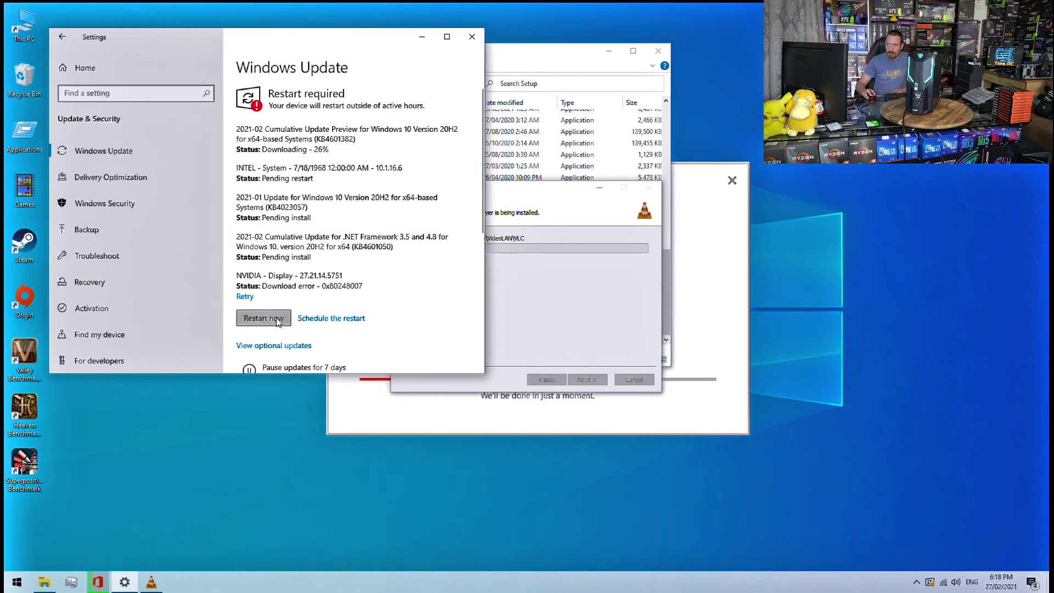
pyautogui.click(294, 346)
pyautogui.click(101, 134)
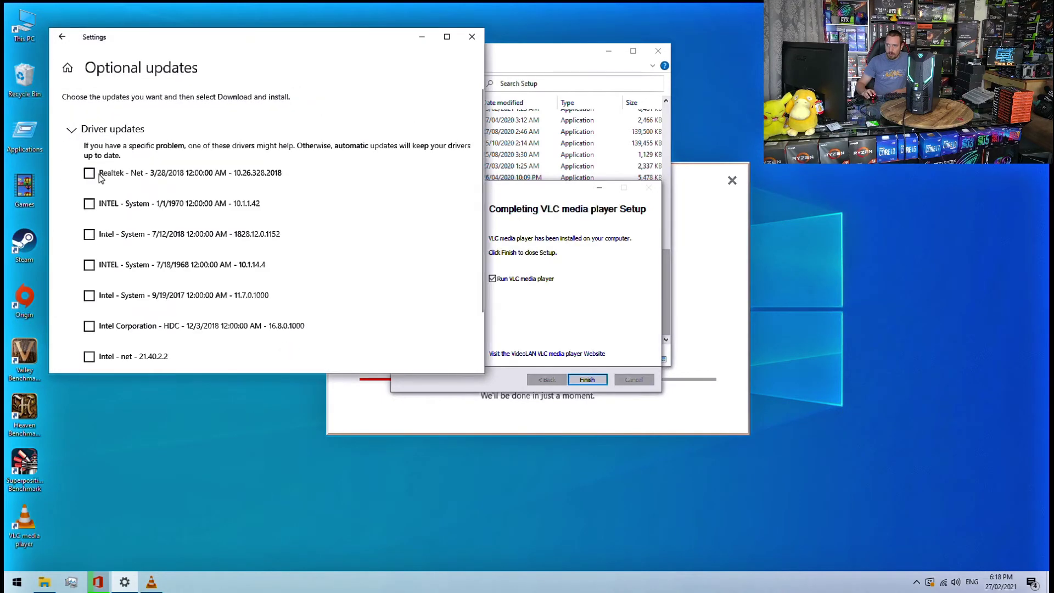
pyautogui.click(89, 204)
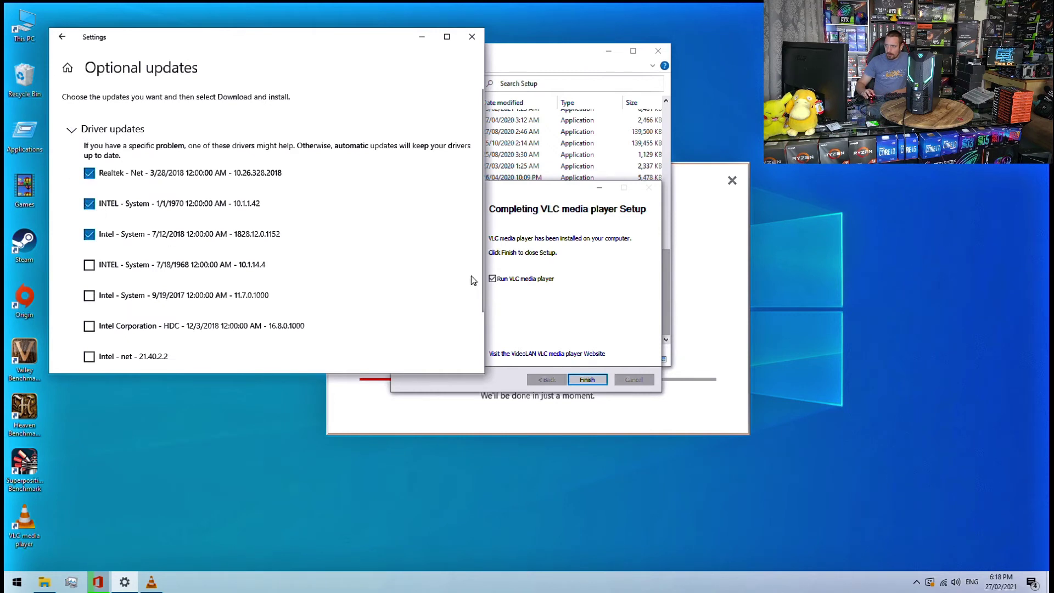
pyautogui.click(513, 290)
pyautogui.click(586, 380)
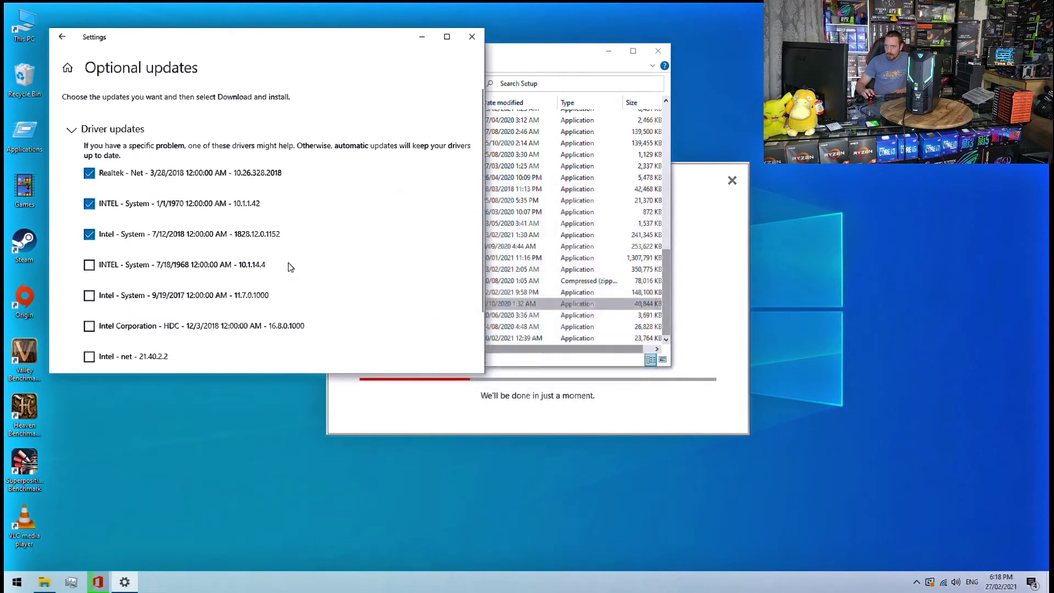
# Step: Select the remaining four Intel optional driver updates and download and install all selected drivers
pyautogui.click(90, 265)
pyautogui.click(90, 295)
pyautogui.click(93, 327)
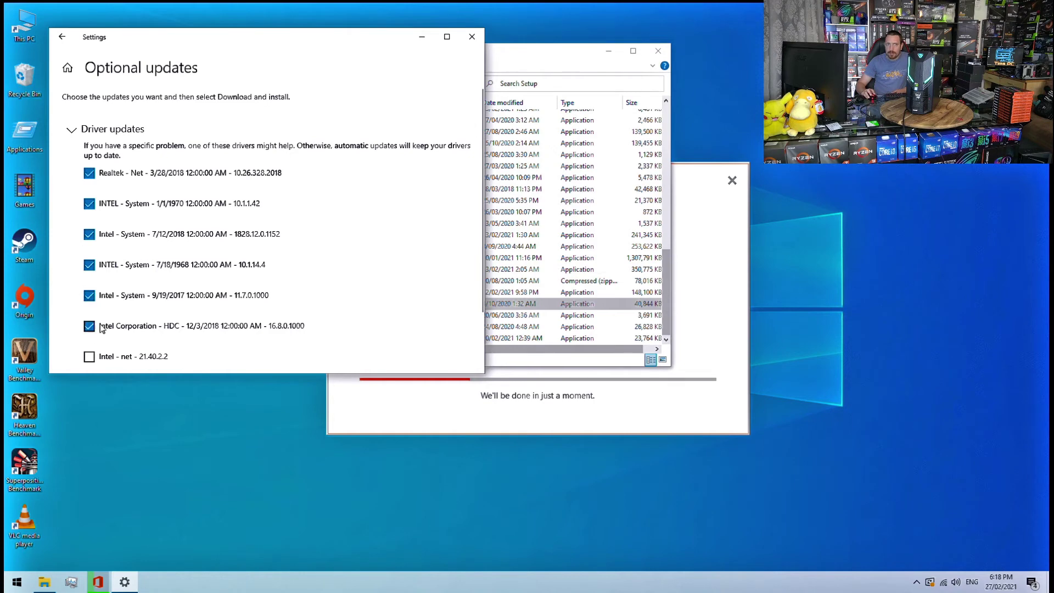
pyautogui.click(90, 357)
pyautogui.scroll(-1, 176, 306)
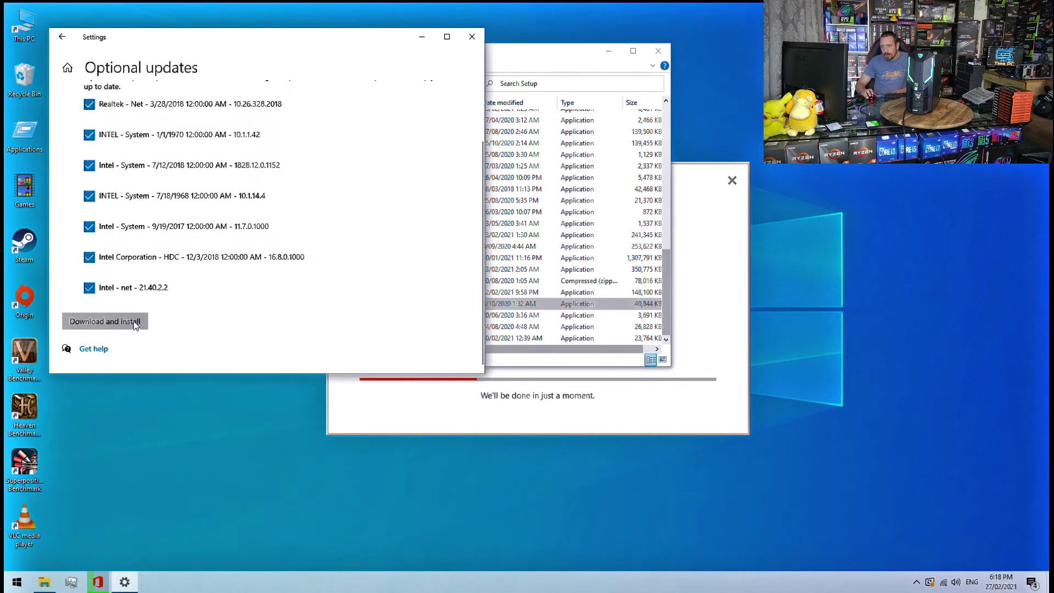
pyautogui.click(127, 328)
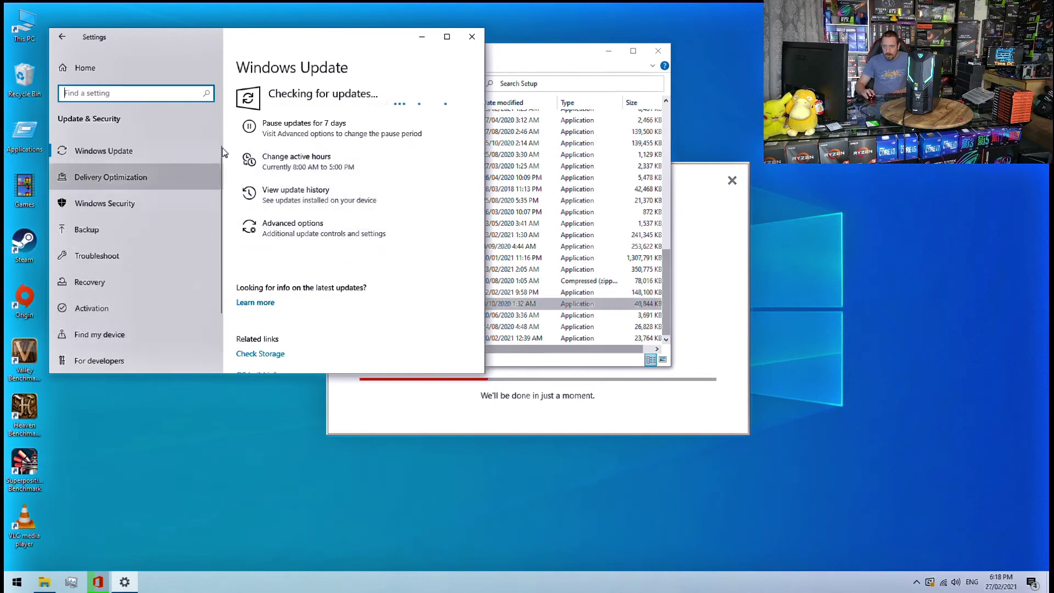
# Step: Move the Windows Update window clear of the desktop icons and put the Steam and Origin shortcuts into the Games folder
pyautogui.moveTo(223, 41); pyautogui.dragTo(320, 36)
pyautogui.moveTo(76, 228); pyautogui.dragTo(8, 321)
pyautogui.moveTo(23, 245); pyautogui.dragTo(24, 187)
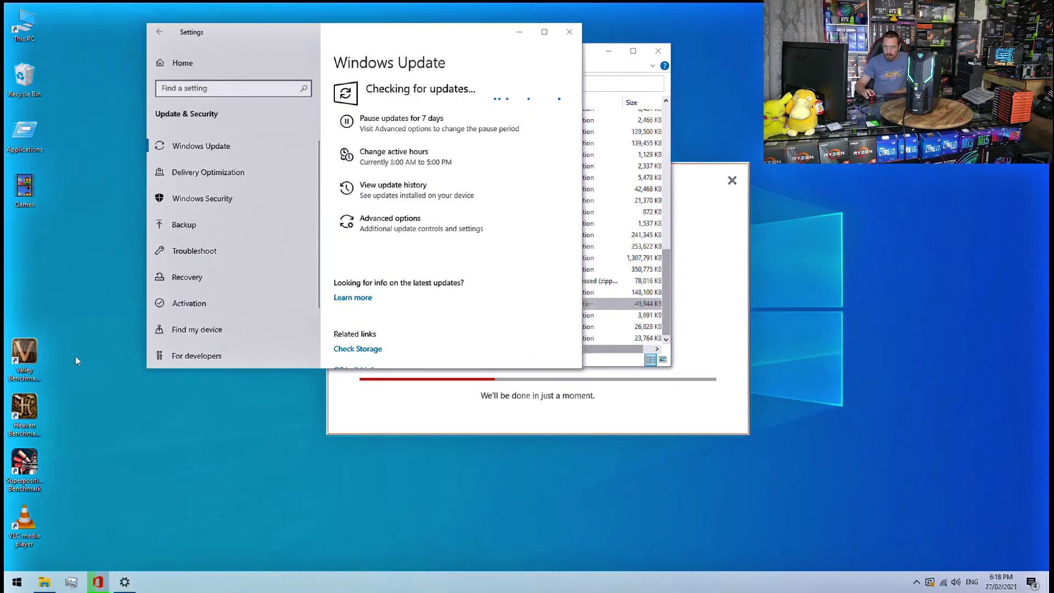
# Step: Move the Valley, Heaven, Superposition and VLC media player desktop shortcuts into the Applications folder
pyautogui.moveTo(67, 327); pyautogui.dragTo(6, 549)
pyautogui.moveTo(25, 354); pyautogui.dragTo(24, 137)
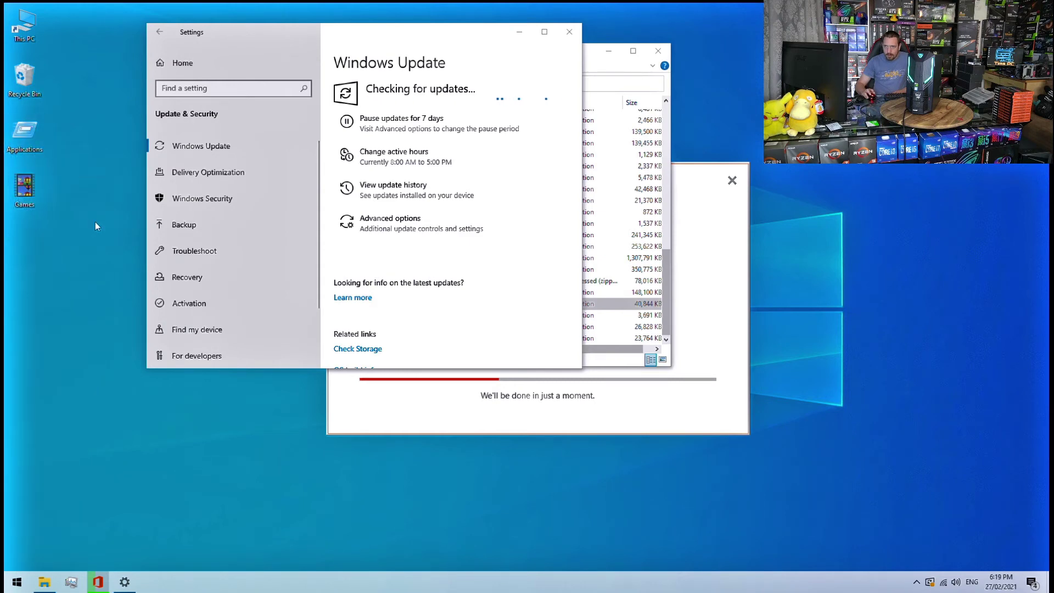
# Step: Move the Windows Update window back beside the desktop icons and retry the failed Creative Technology SoftwareComponent updates
pyautogui.moveTo(368, 36); pyautogui.dragTo(295, 34)
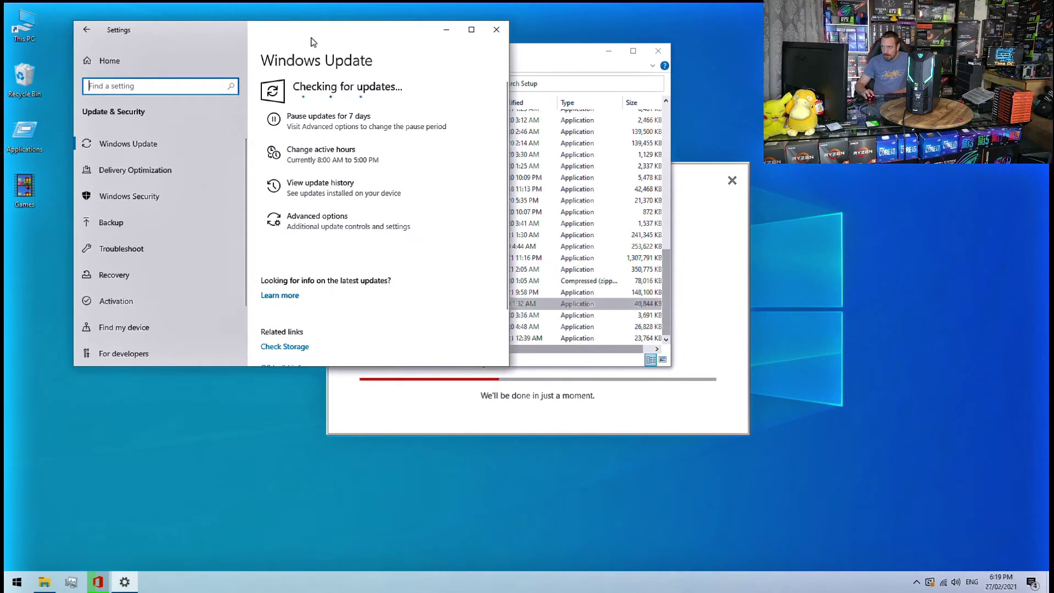
pyautogui.click(551, 63)
pyautogui.click(296, 34)
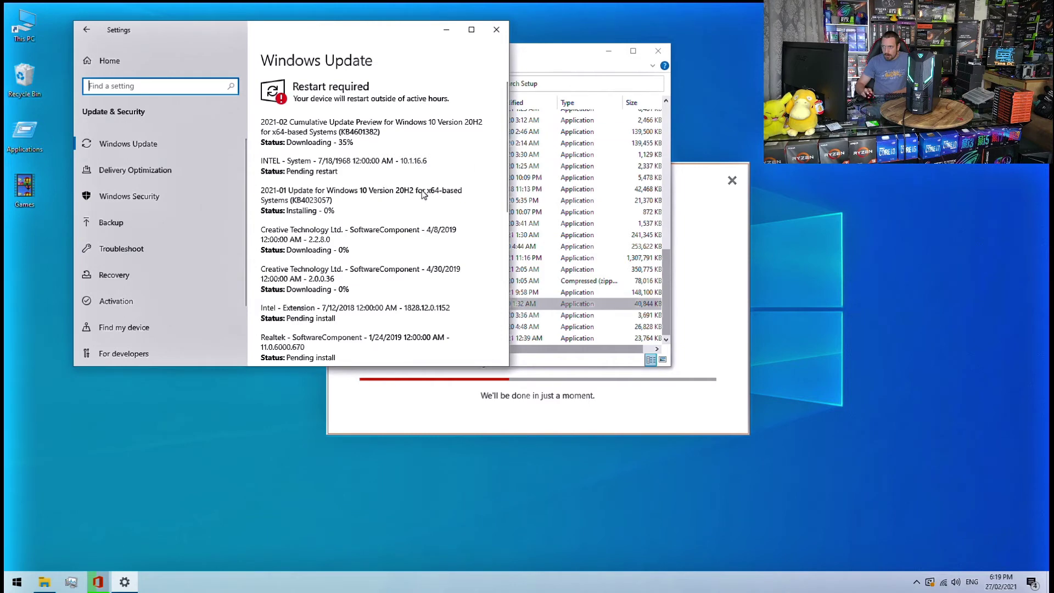
pyautogui.scroll(-3, 373, 227)
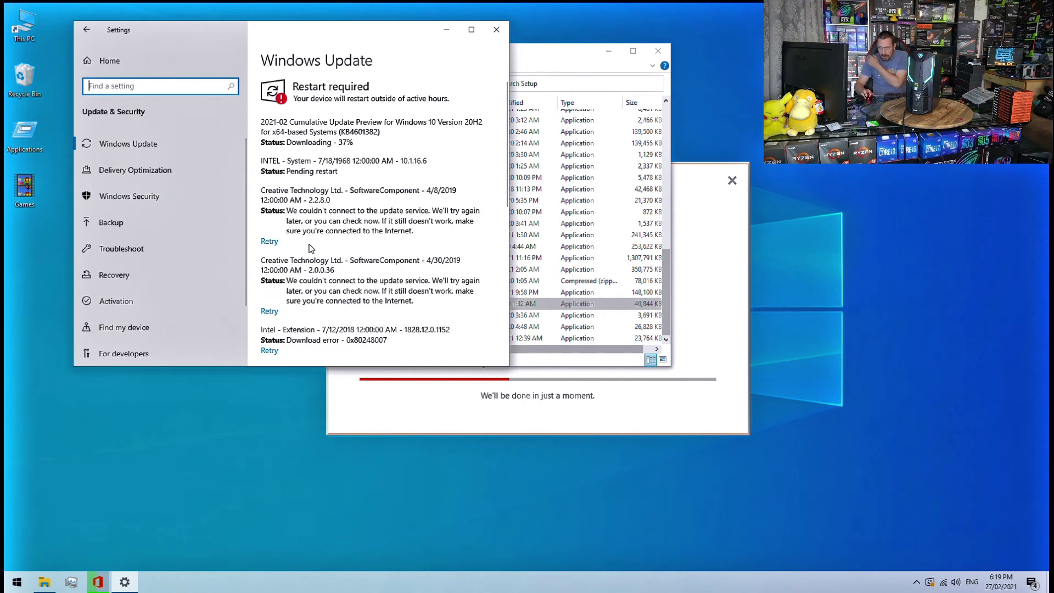
pyautogui.click(270, 242)
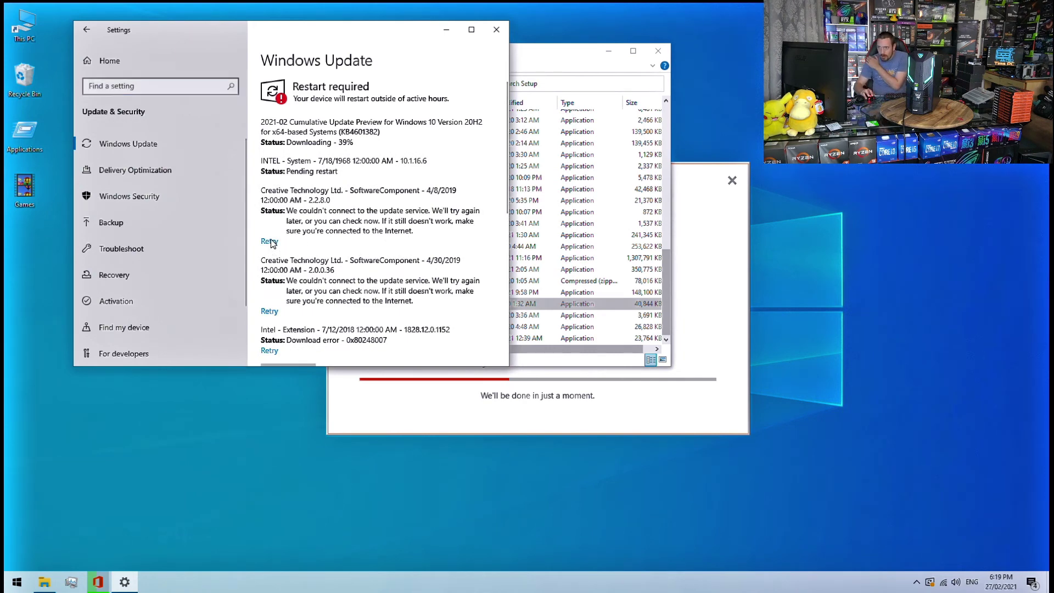
pyautogui.click(268, 311)
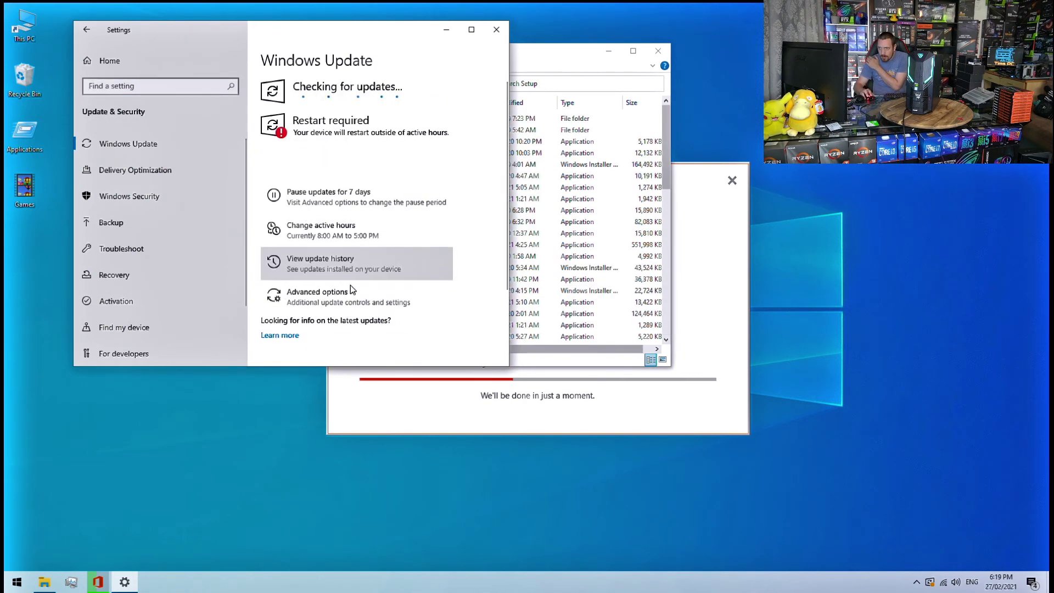
# Step: Look through the Setup folder on the WD Green 120 drive for further programs to install
pyautogui.click(571, 64)
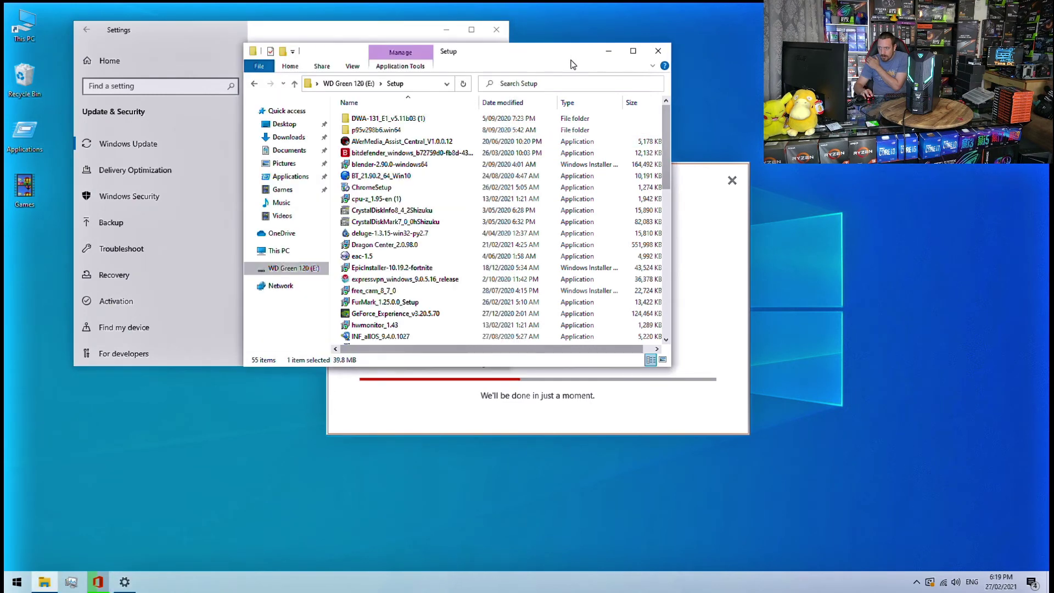
pyautogui.click(735, 272)
pyautogui.click(541, 58)
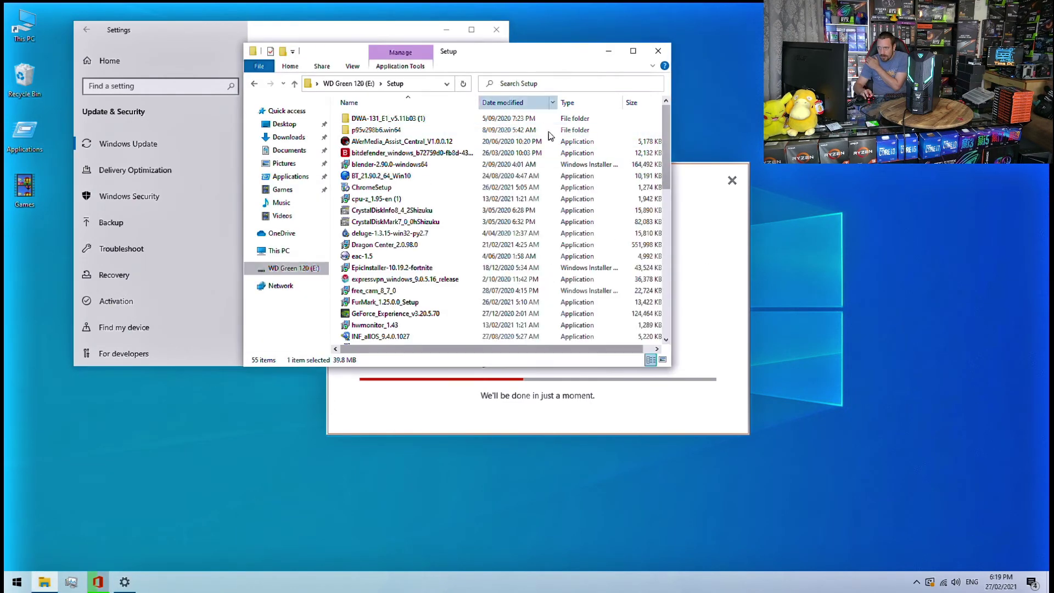
pyautogui.scroll(-10, 523, 236)
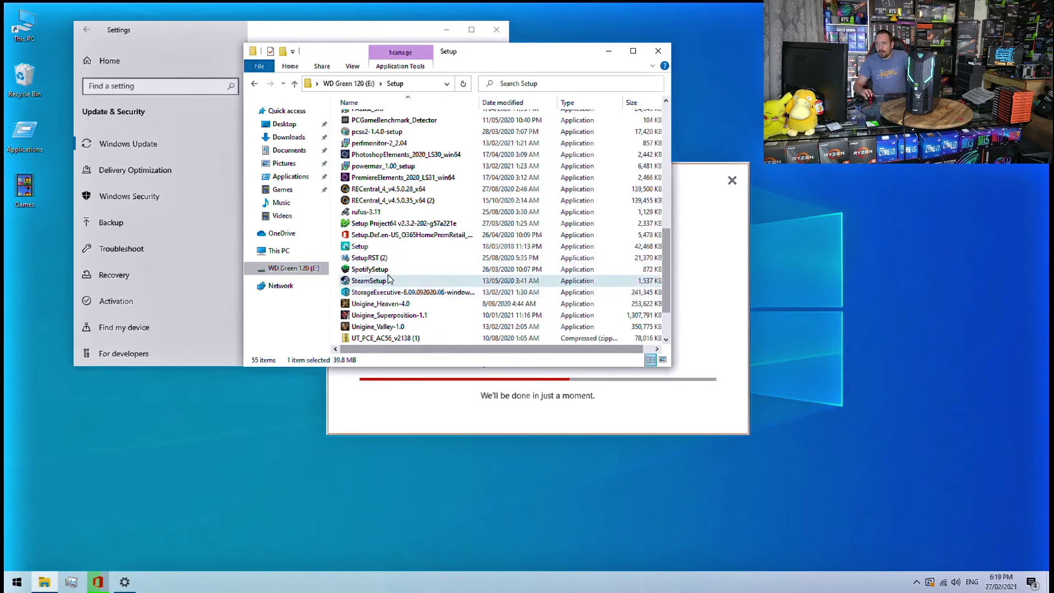
pyautogui.scroll(5, 576, 255)
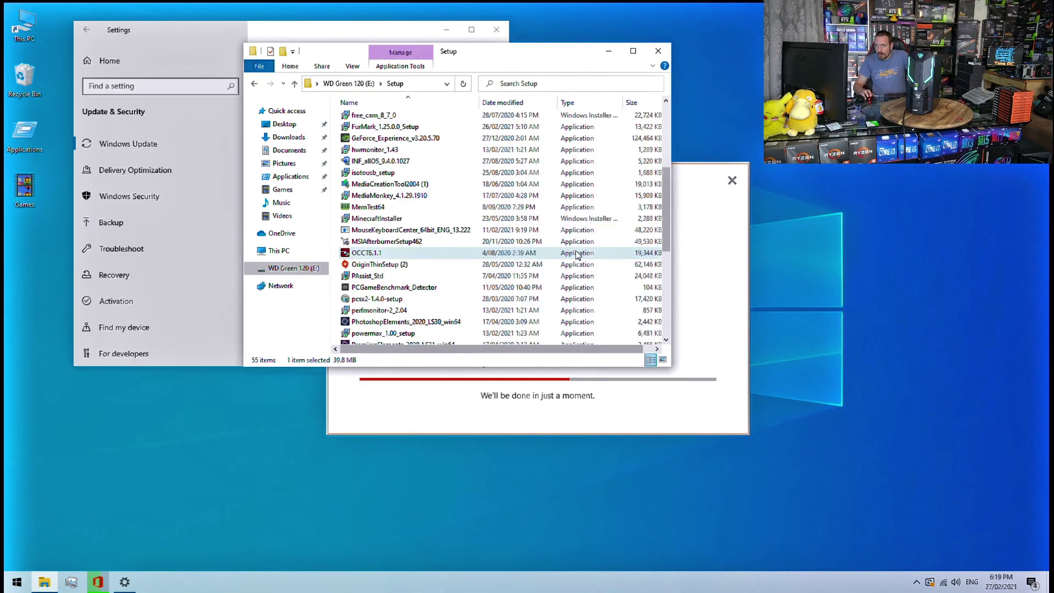
pyautogui.scroll(5, 575, 252)
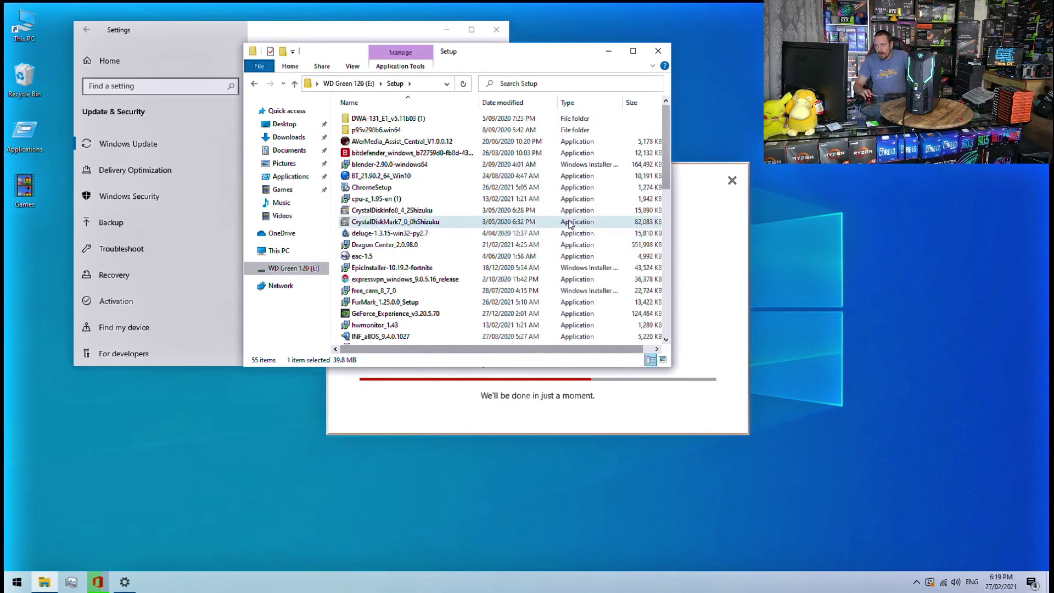
# Step: Check the Windows Update progress behind the Setup folder window and move that folder window aside to keep the update list in view
pyautogui.click(614, 54)
pyautogui.click(475, 98)
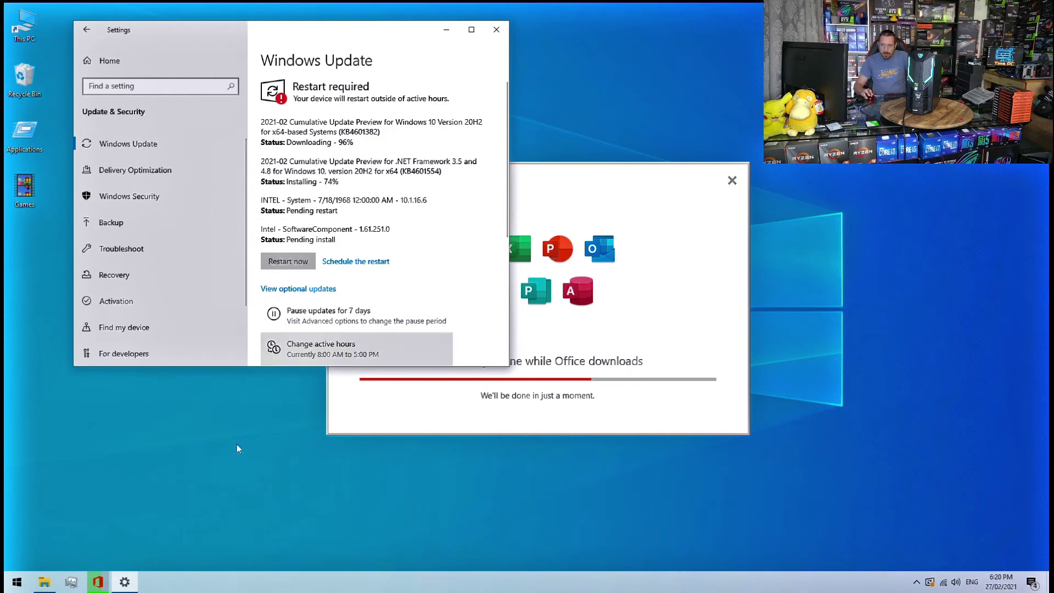
pyautogui.doubleClick(21, 148)
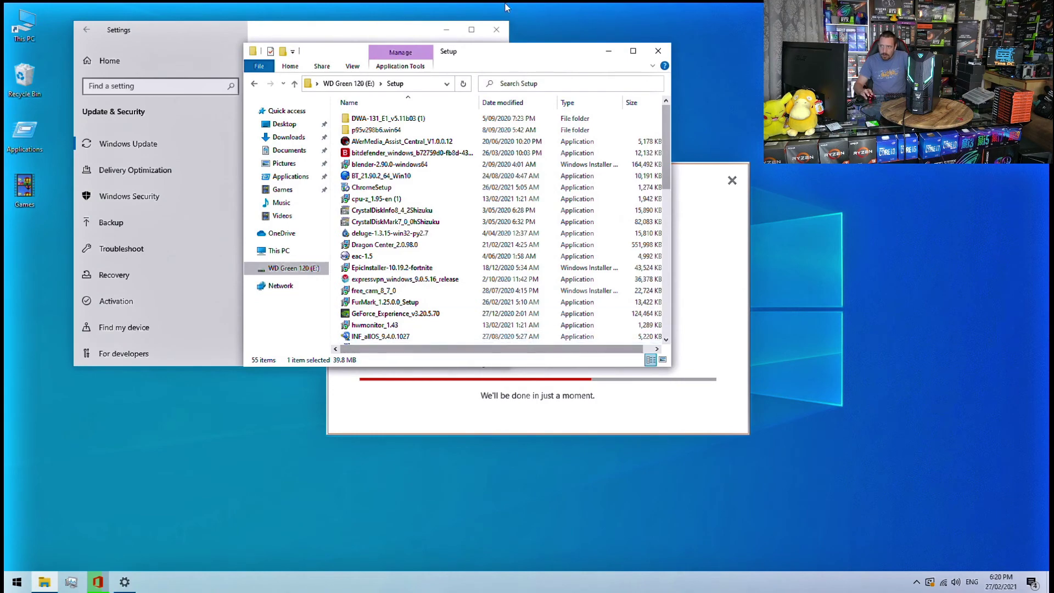
pyautogui.moveTo(515, 60); pyautogui.dragTo(669, 47)
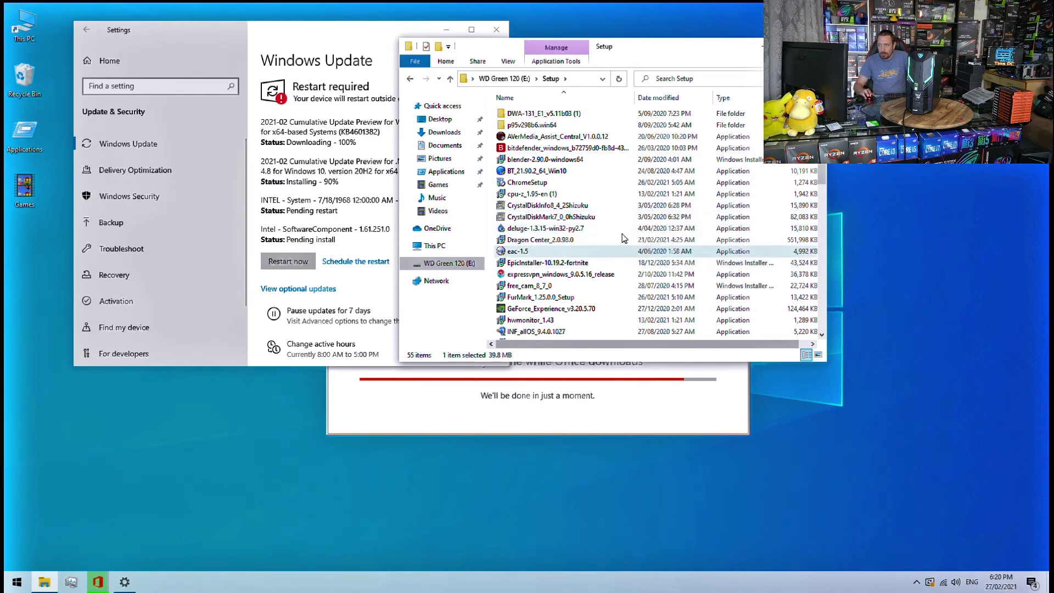
# Step: Run MSIAfterburnerSetup462 from the Setup folder and allow it to make changes to the device
pyautogui.scroll(-2, 622, 204)
pyautogui.scroll(-3, 622, 204)
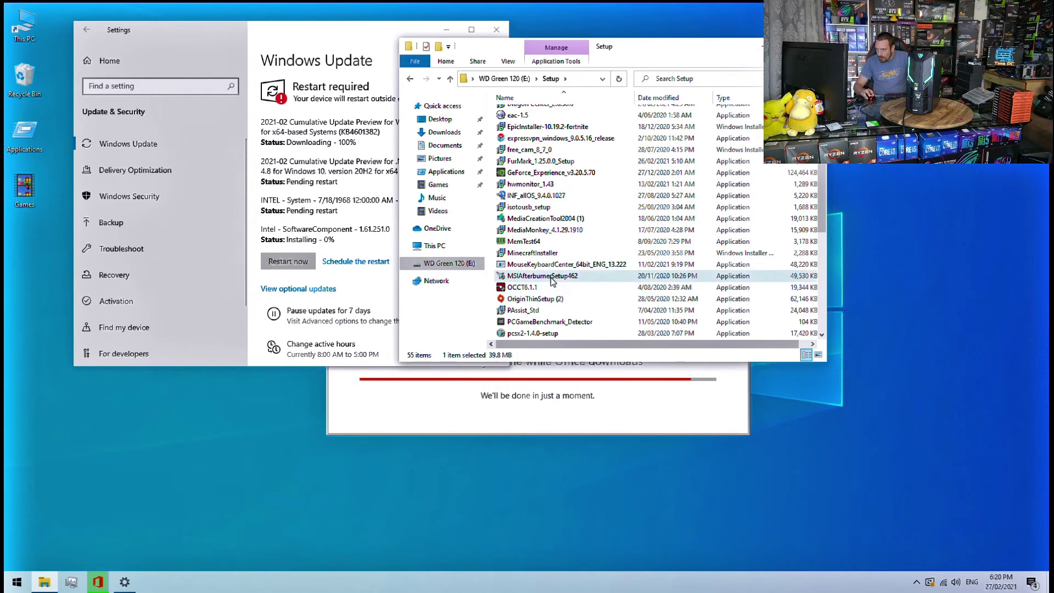
pyautogui.click(552, 281)
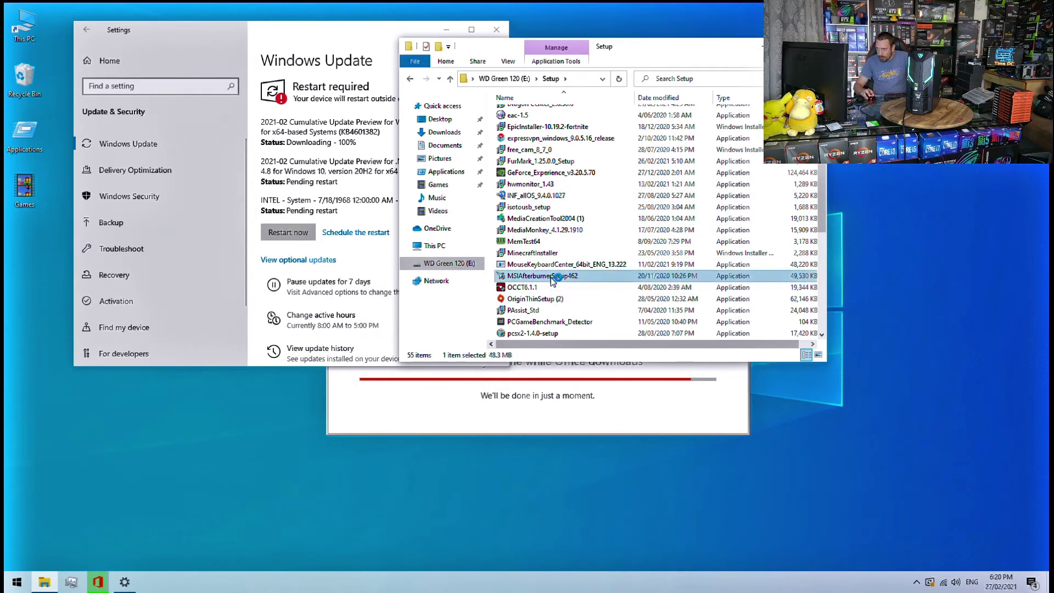
pyautogui.doubleClick(552, 280)
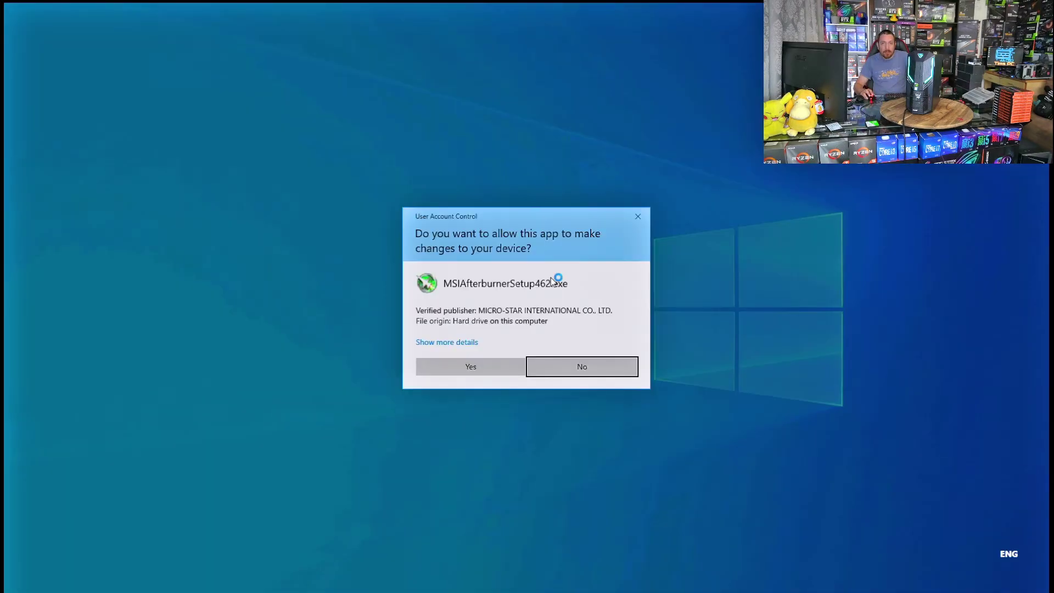
pyautogui.click(510, 371)
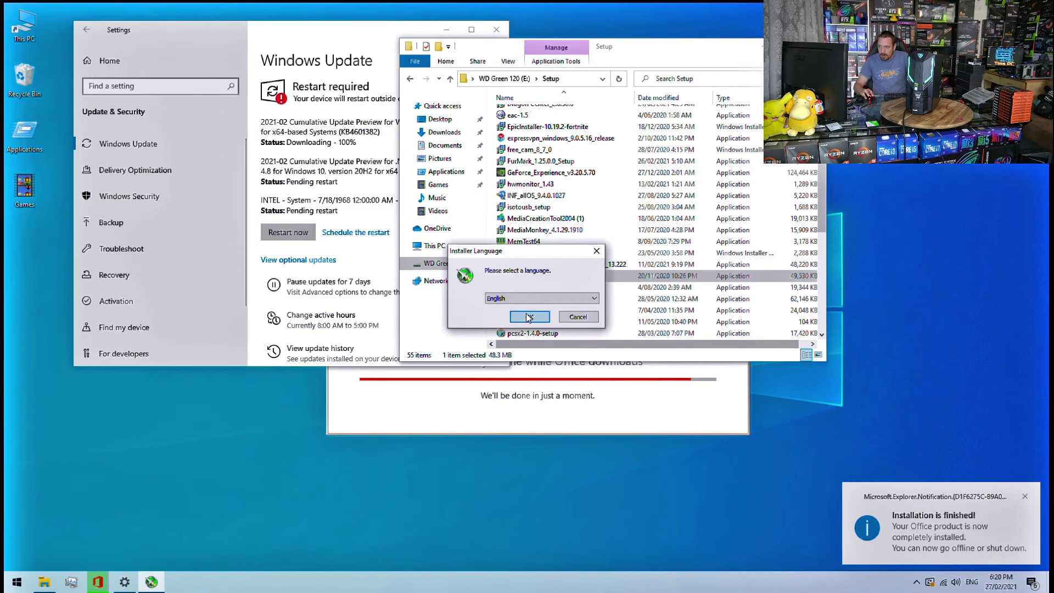
# Step: Install MSI Afterburner in English with RivaTuner Statistics Server, accepting the license agreement and keeping the MSI Afterburner Start menu folder
pyautogui.click(532, 319)
pyautogui.click(590, 382)
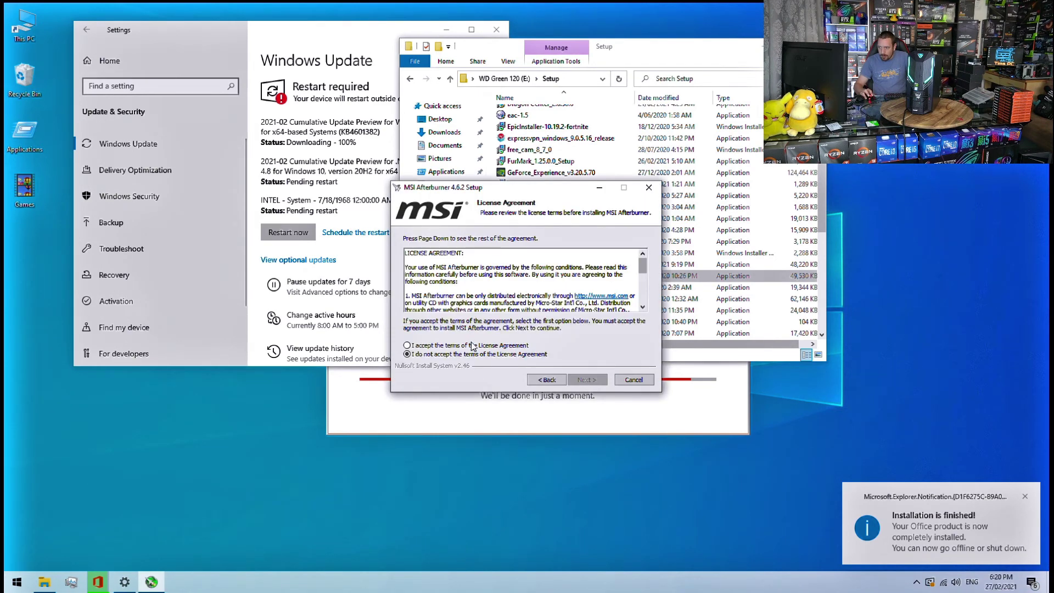
pyautogui.click(585, 380)
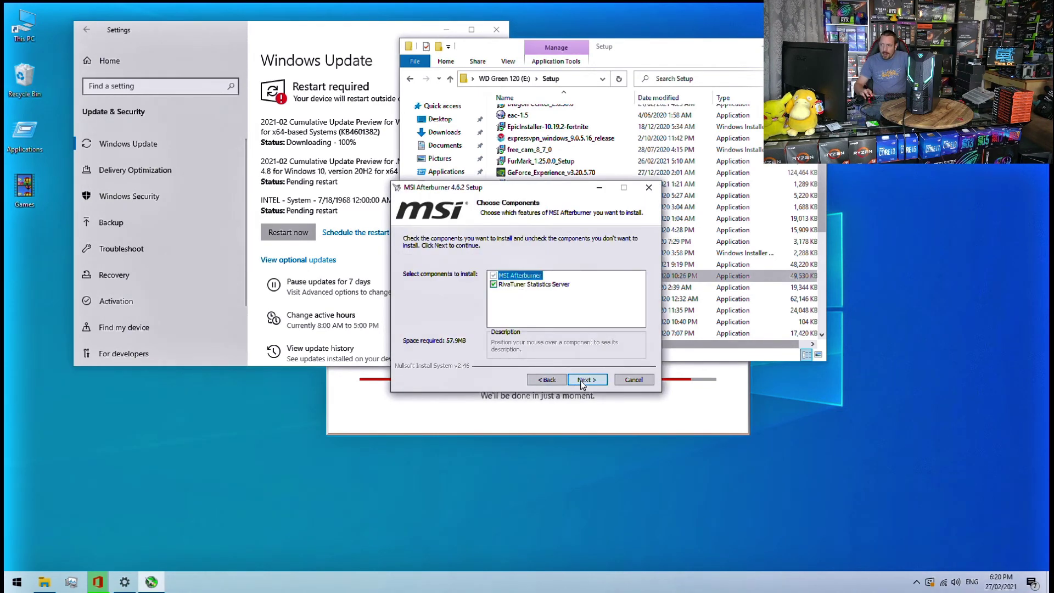
pyautogui.click(583, 381)
pyautogui.click(584, 382)
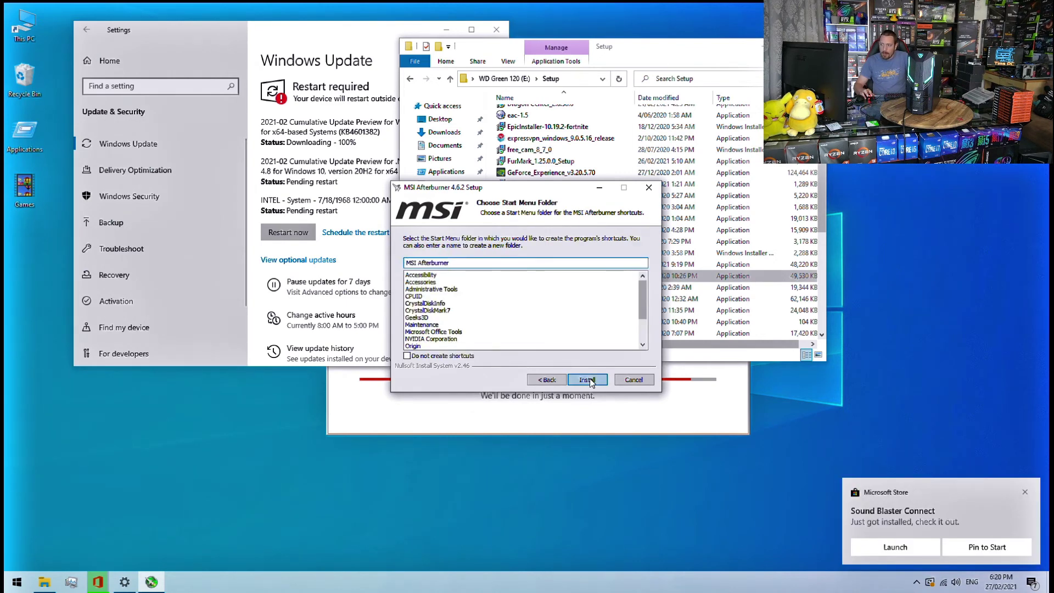
pyautogui.click(587, 382)
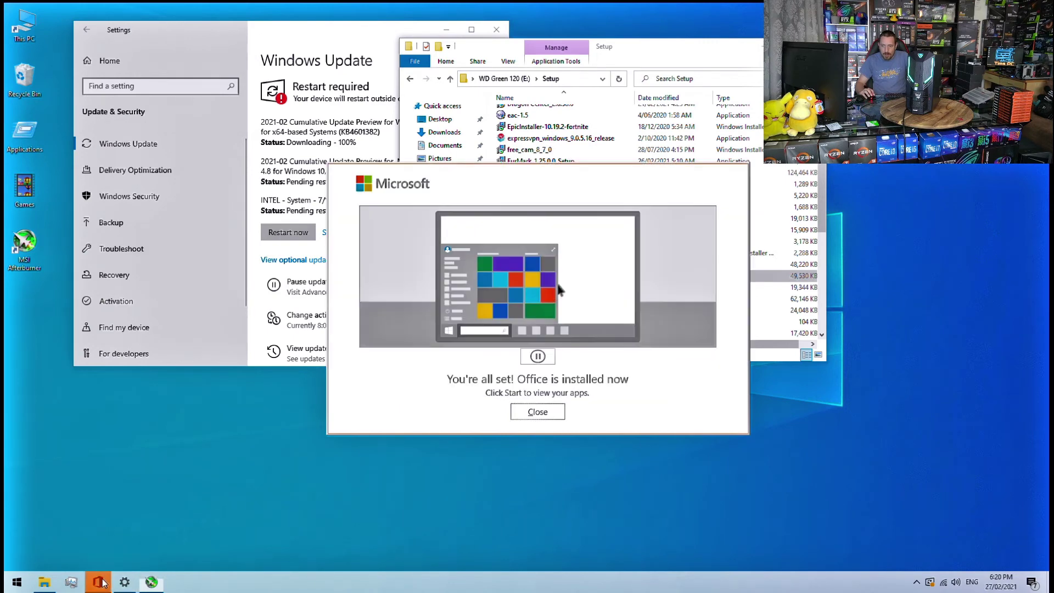
# Step: Close the finished Office installer and open the optional updates in Windows Update
pyautogui.click(538, 411)
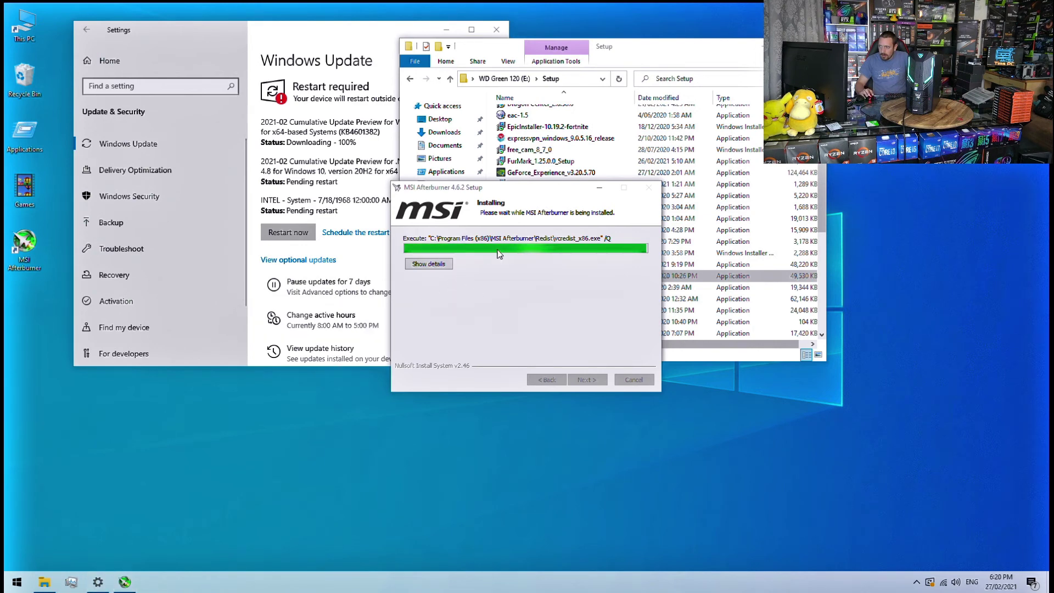
pyautogui.click(376, 33)
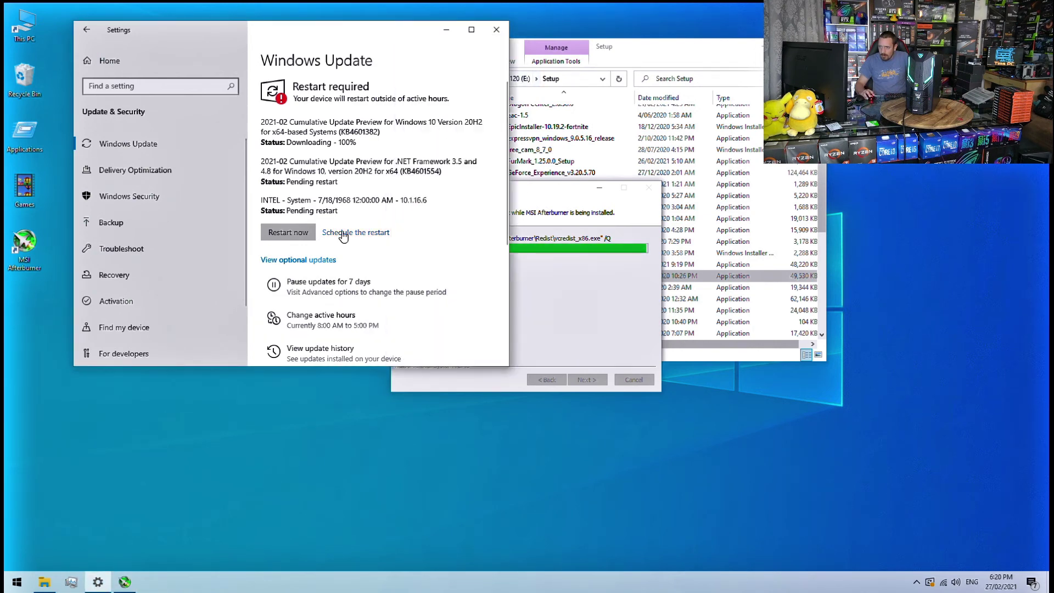
pyautogui.click(316, 259)
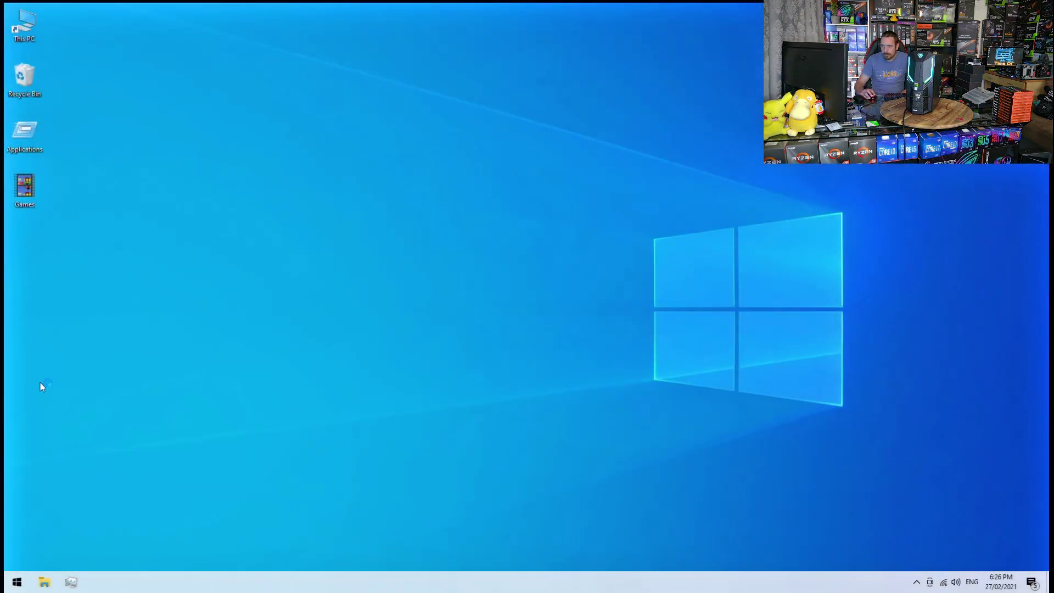
# Step: Open the Windows Update page under Update & Security in Settings
pyautogui.click(18, 583)
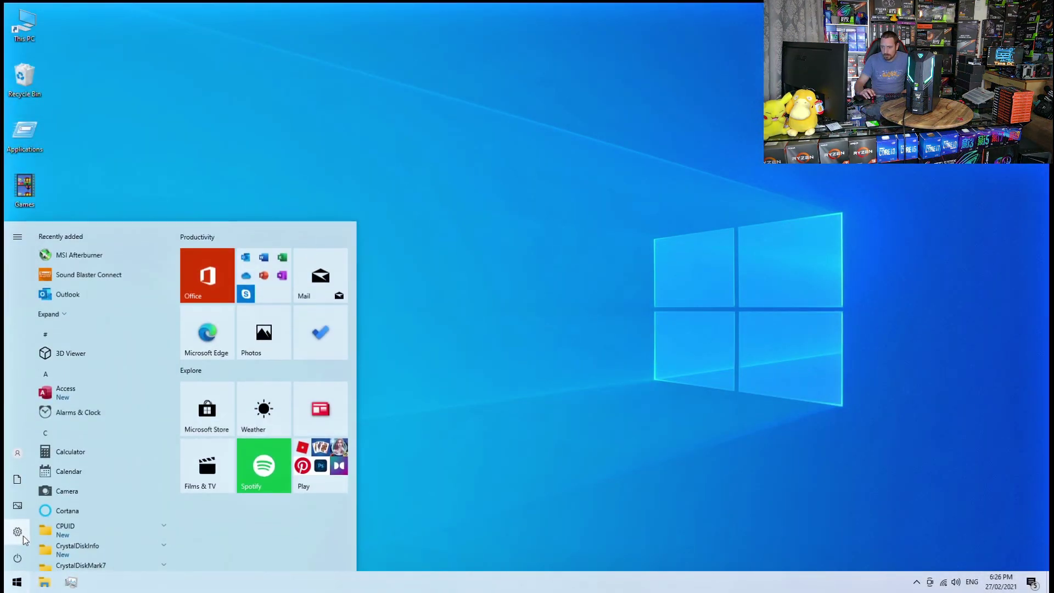
pyautogui.click(18, 533)
pyautogui.scroll(-4, 198, 319)
pyautogui.click(196, 289)
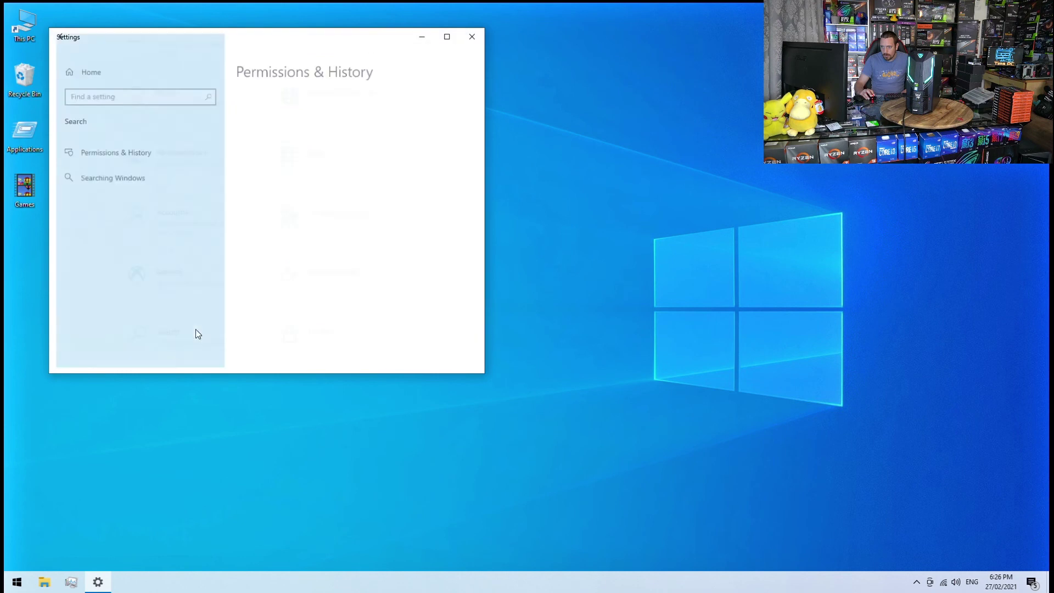
pyautogui.click(72, 67)
pyautogui.scroll(-5, 171, 245)
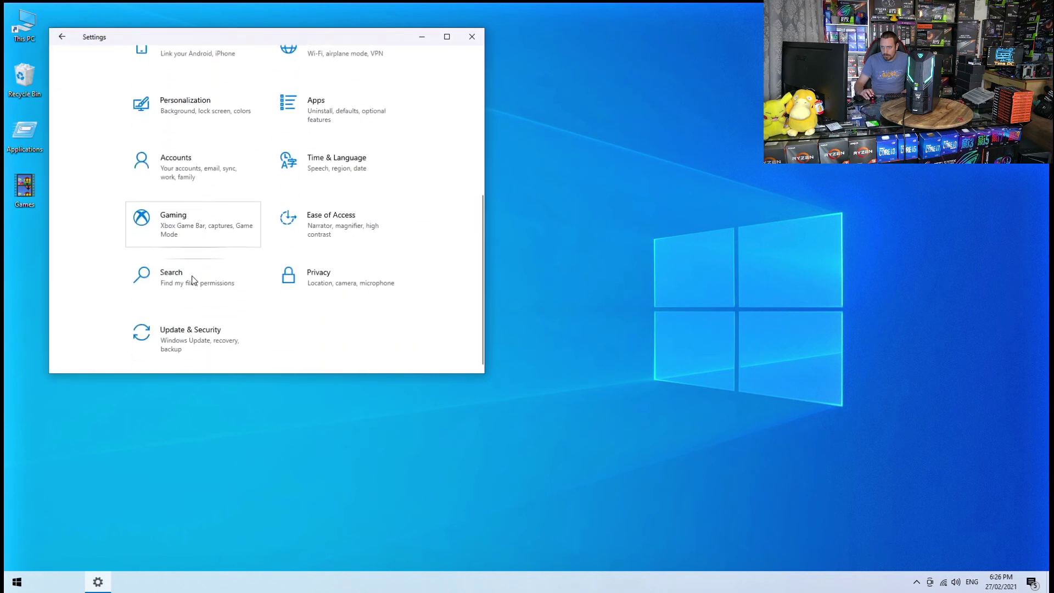
pyautogui.click(189, 337)
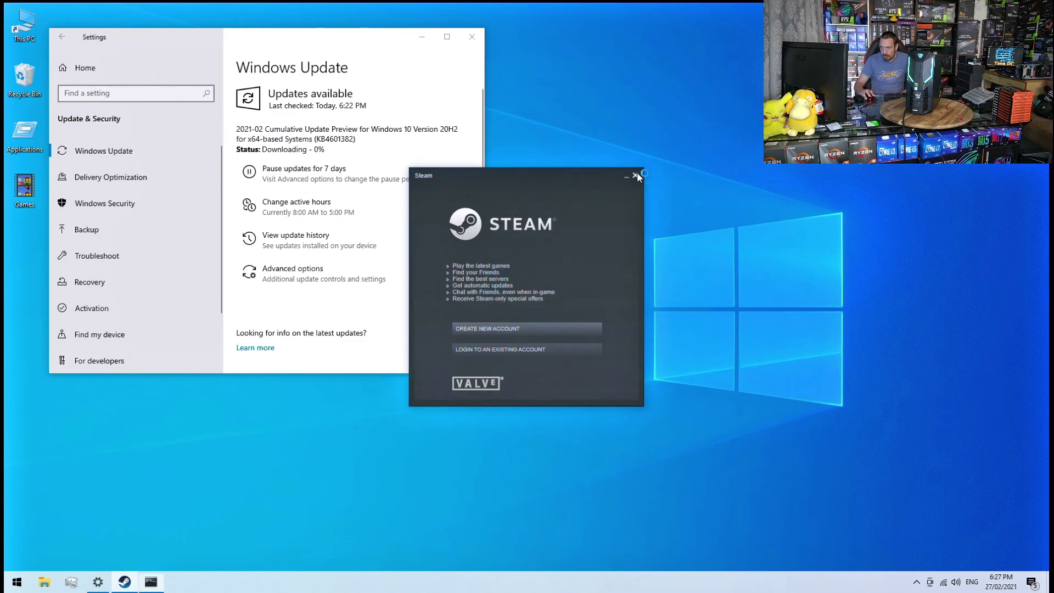
# Step: Close the Steam and Origin windows that launched automatically at startup
pyautogui.click(635, 176)
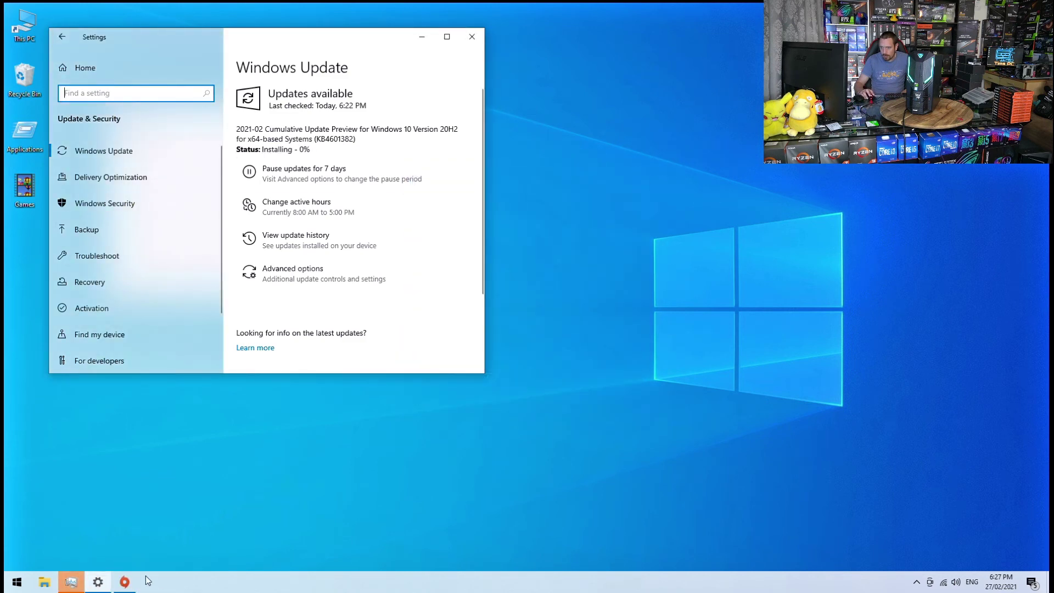
pyautogui.click(124, 581)
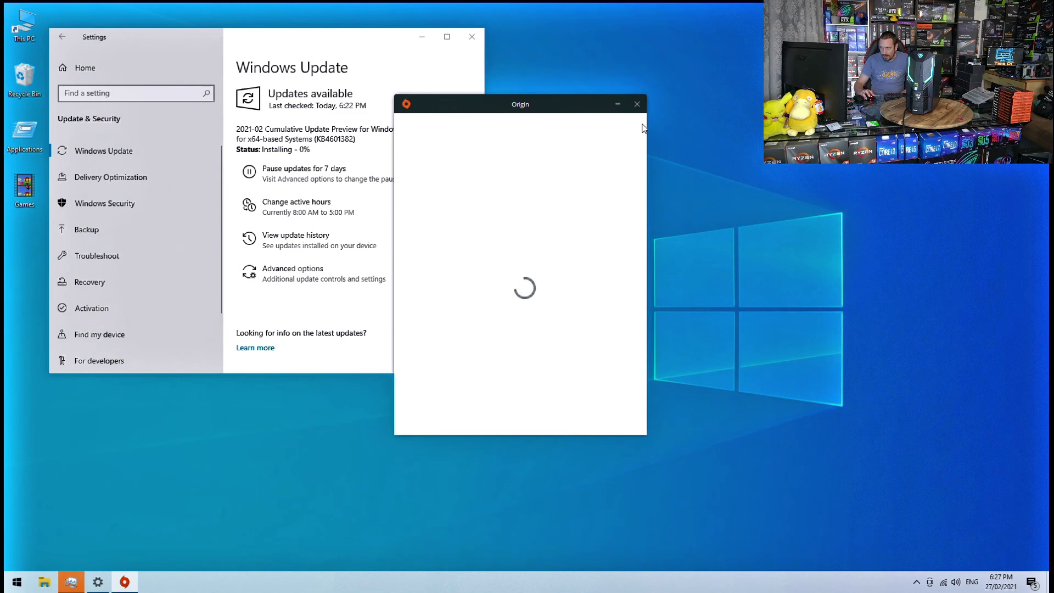
pyautogui.click(636, 104)
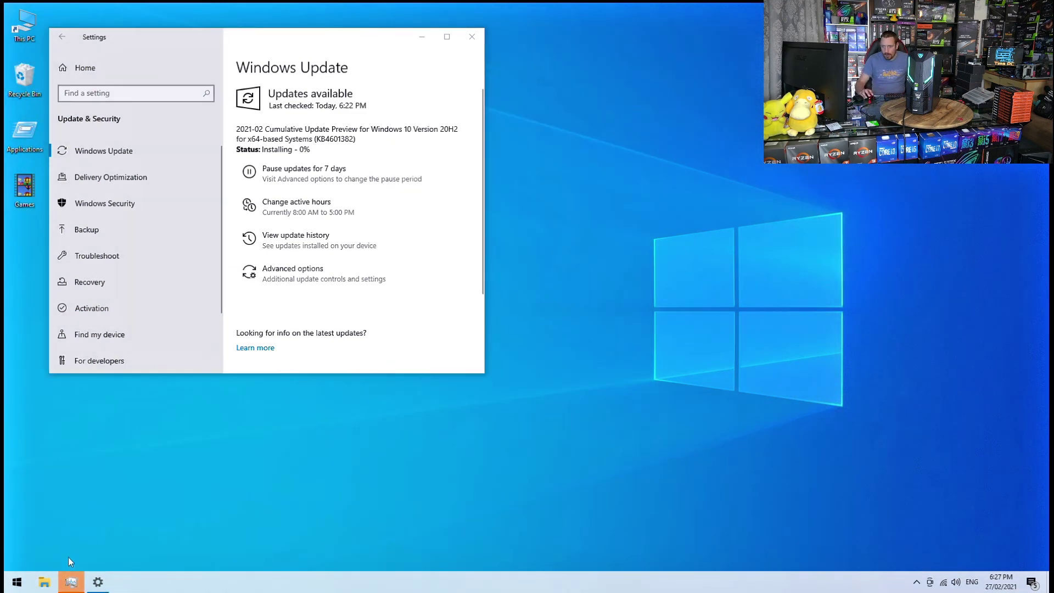
# Step: In Task Manager, disable EpicGamesLauncher, Microsoft OneDrive, Origin and Steam Client Bootstrapper at startup, and close it
pyautogui.click(125, 286)
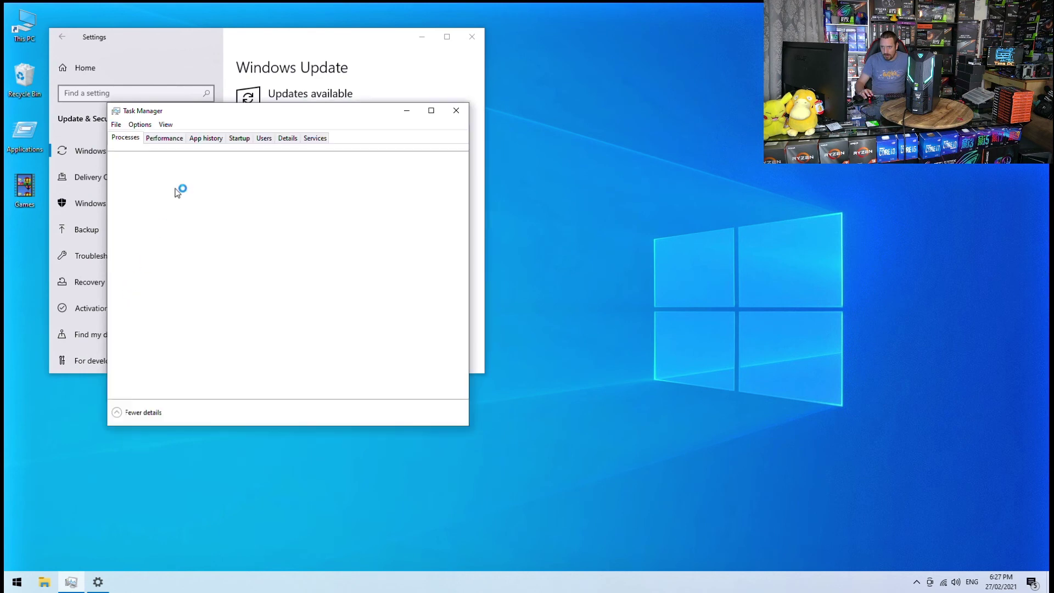
pyautogui.click(240, 140)
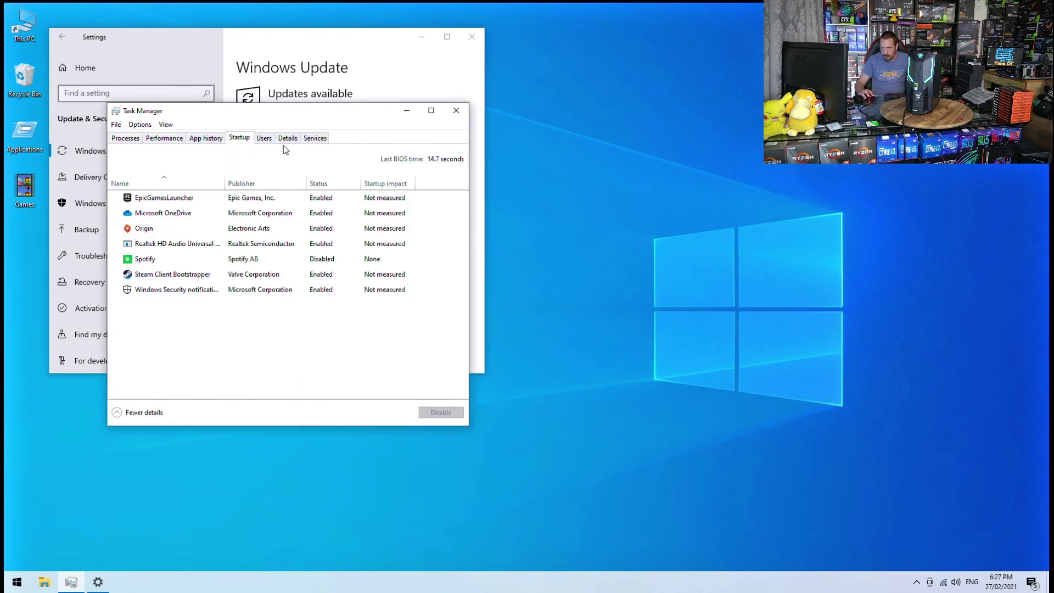
pyautogui.click(329, 197)
pyautogui.click(447, 417)
pyautogui.click(319, 215)
pyautogui.click(426, 417)
pyautogui.click(323, 229)
pyautogui.click(445, 417)
pyautogui.click(327, 275)
pyautogui.click(442, 411)
pyautogui.click(456, 111)
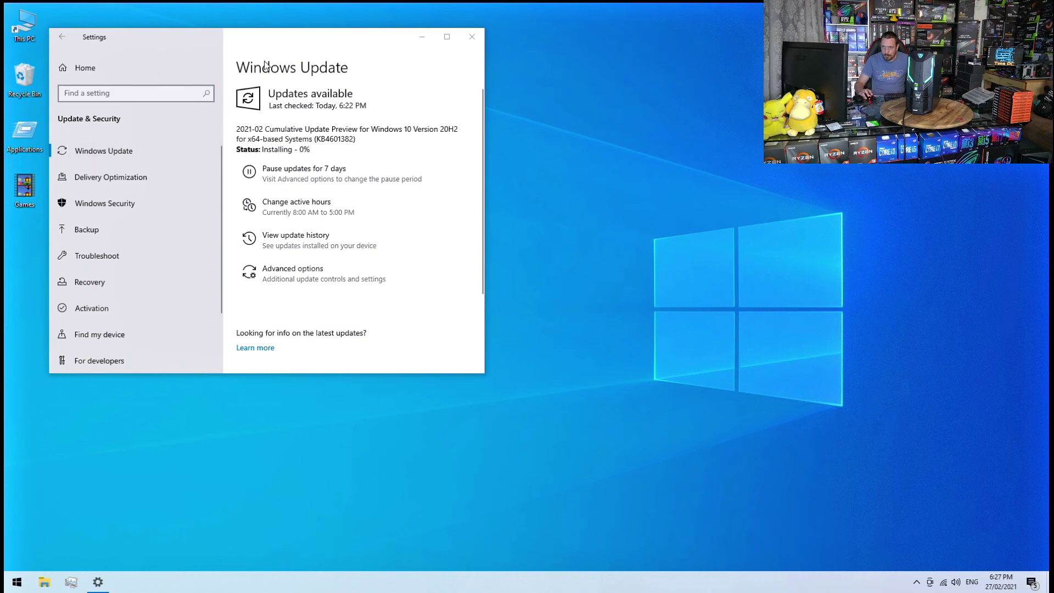
# Step: Move the Settings window away from the desktop icons and permanently delete New folder (2) from the Recycle Bin
pyautogui.moveTo(248, 38); pyautogui.dragTo(620, 47)
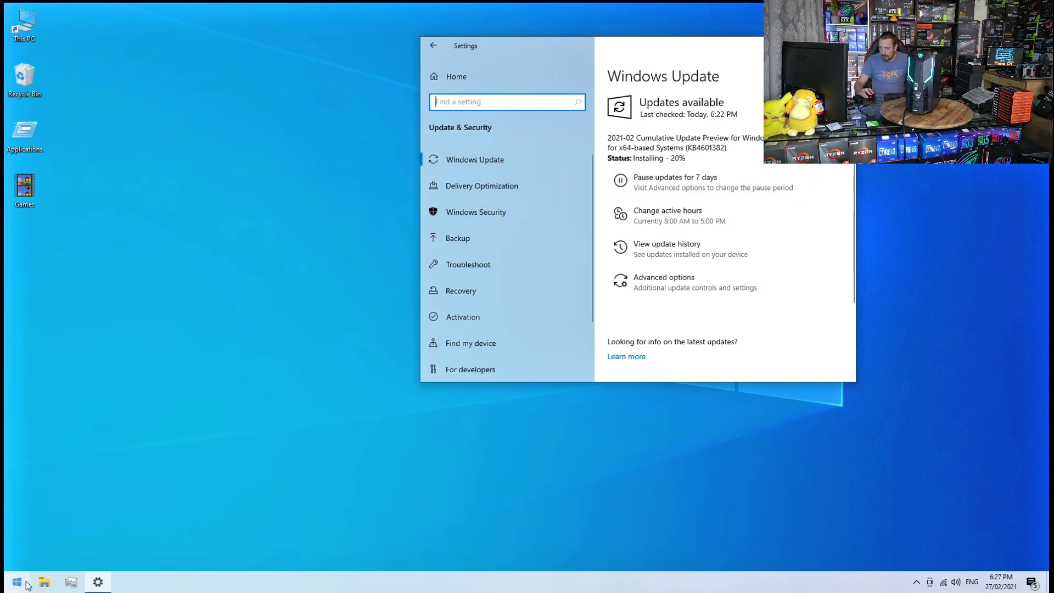
pyautogui.click(27, 94)
pyautogui.doubleClick(27, 95)
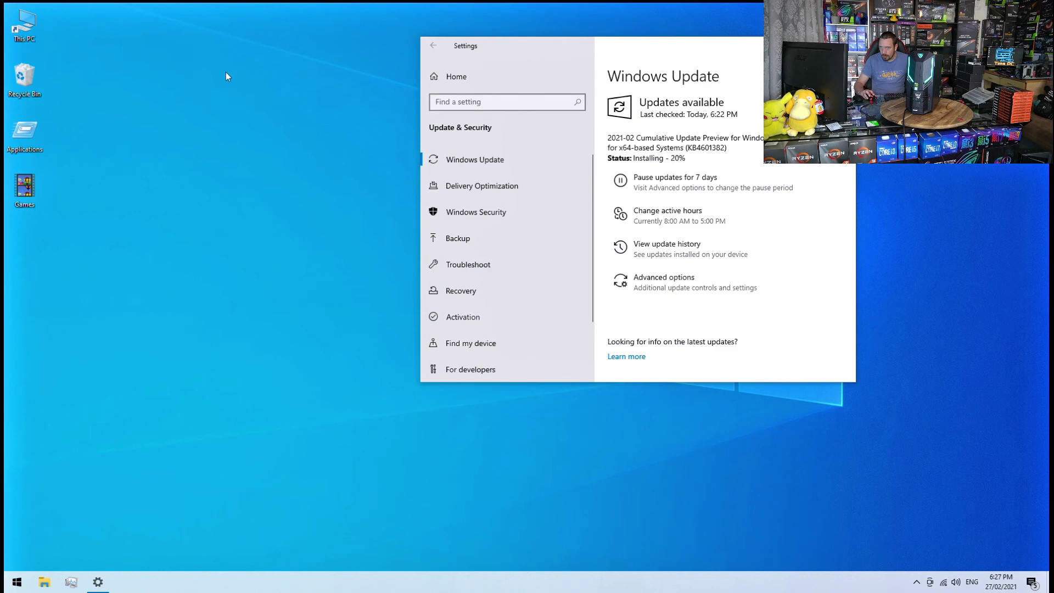
pyautogui.moveTo(561, 165); pyautogui.dragTo(493, 114)
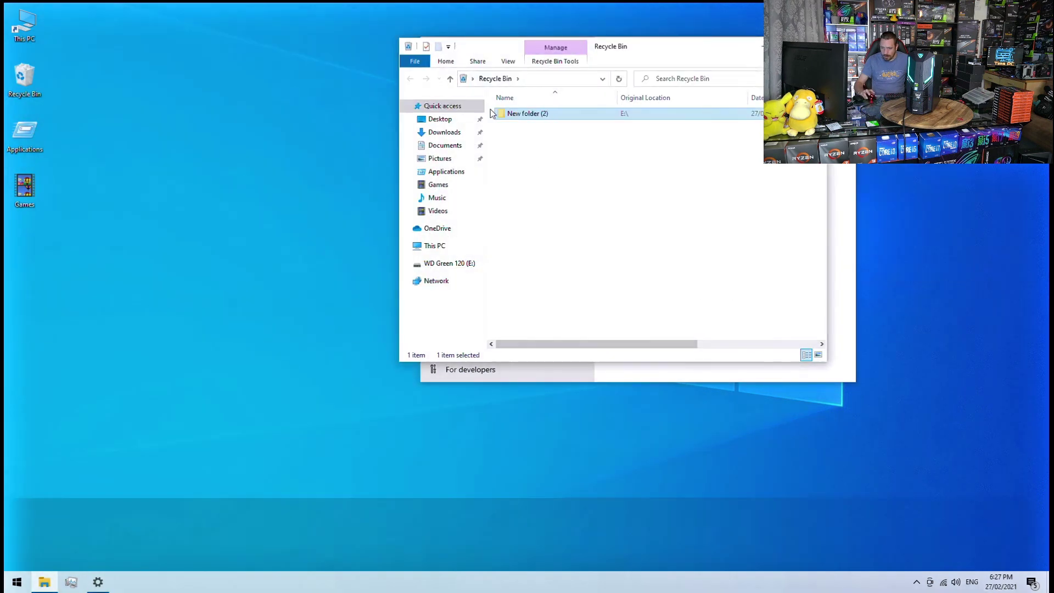
pyautogui.press('Delete')
pyautogui.press('Return')
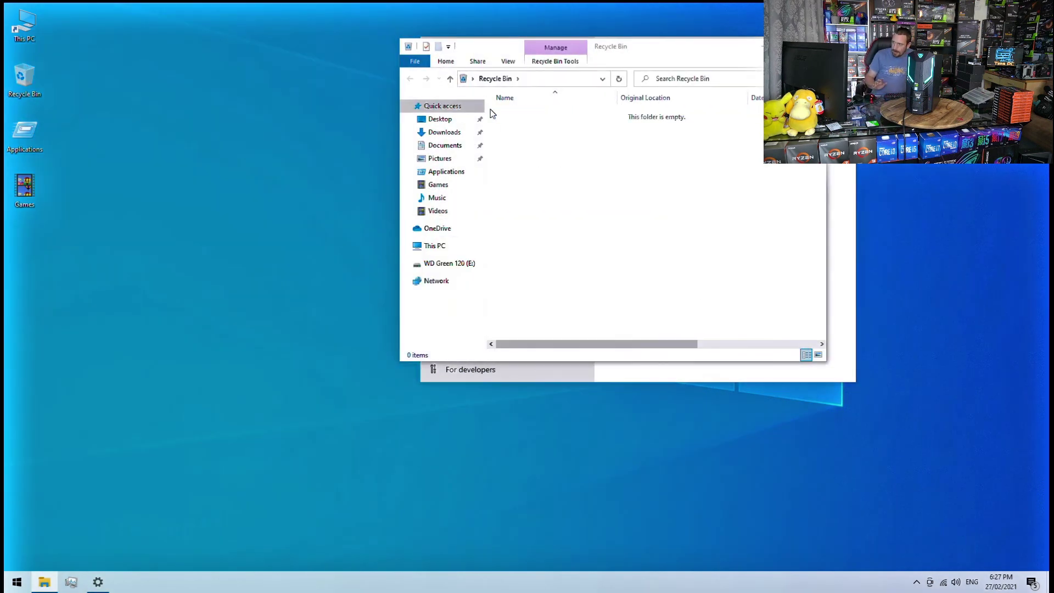
pyautogui.click(813, 46)
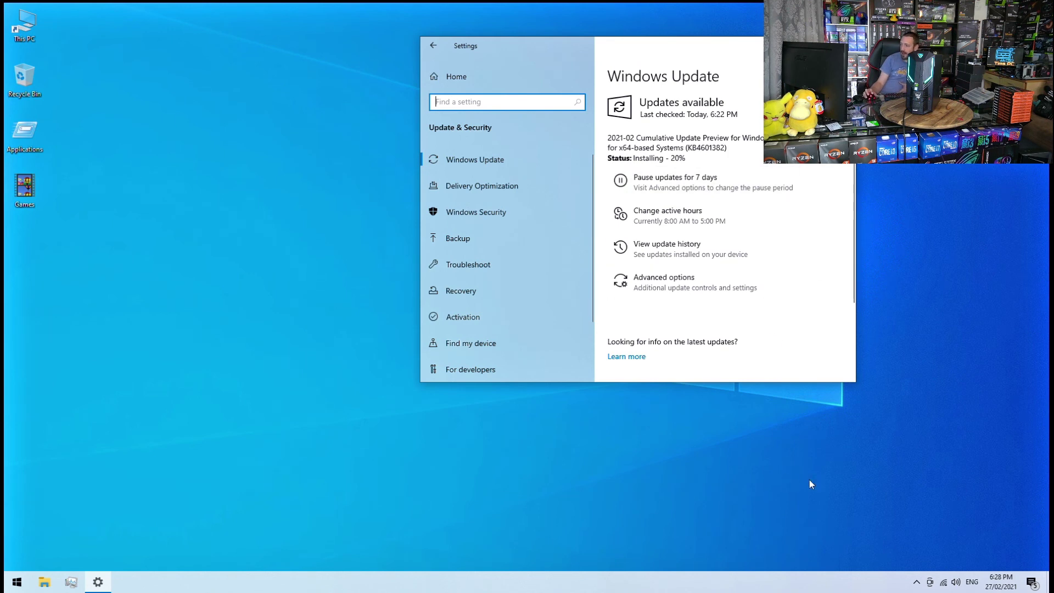
# Step: Set the Windows time zone to (UTC+10:00) Brisbane in the date and time settings
pyautogui.rightClick(985, 581)
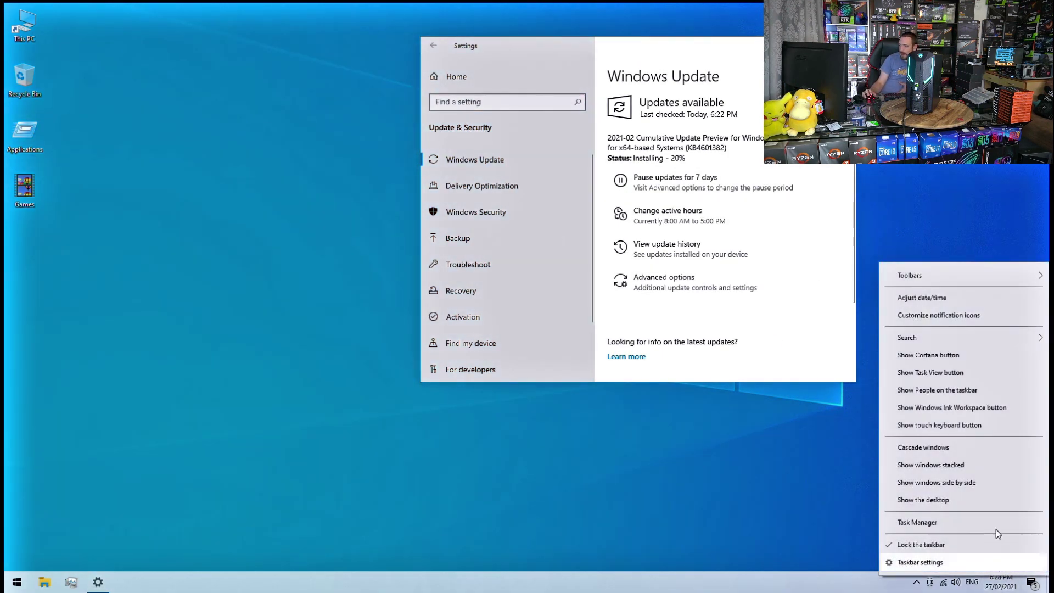
pyautogui.click(947, 298)
pyautogui.scroll(-2, 760, 247)
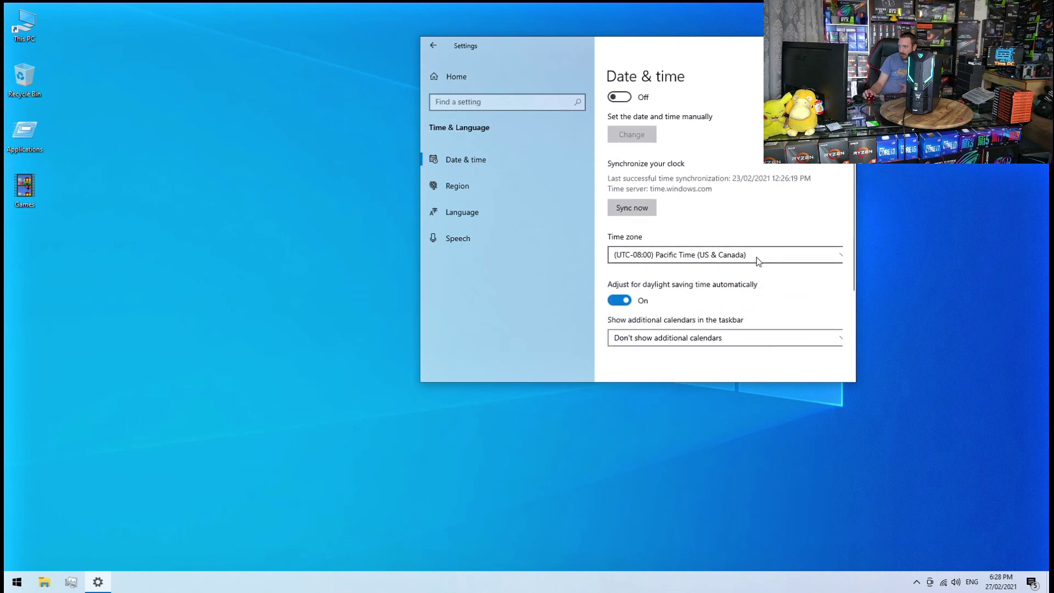
pyautogui.click(756, 259)
pyautogui.scroll(-20, 759, 259)
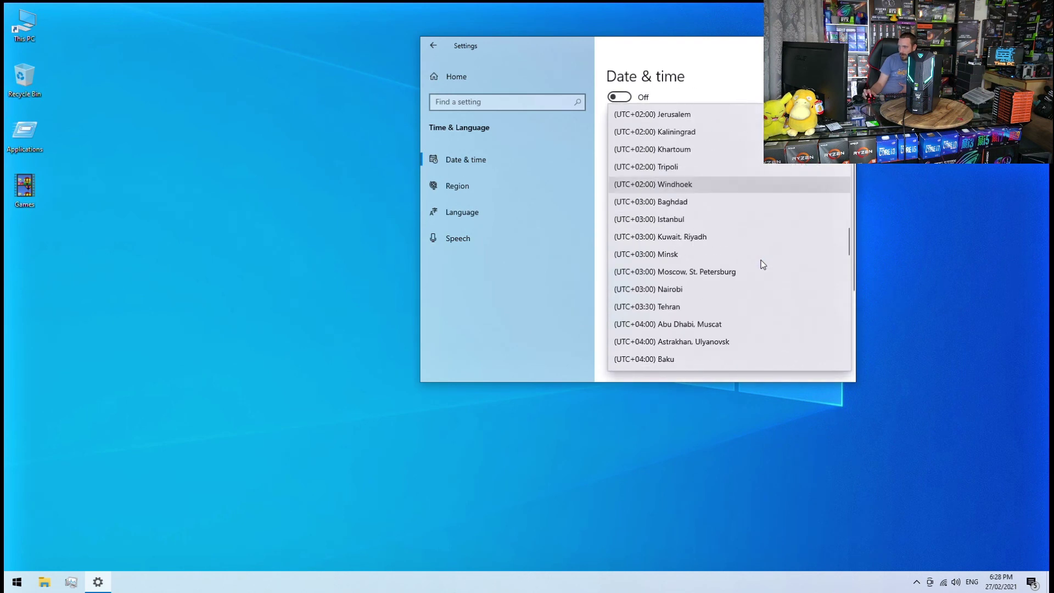
pyautogui.scroll(-10, 759, 263)
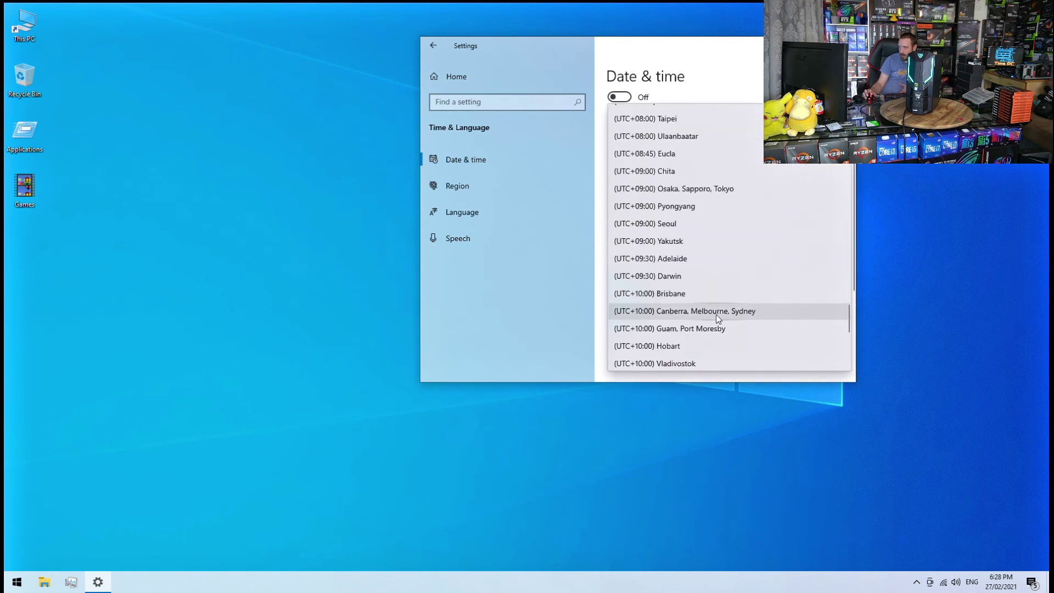
pyautogui.click(710, 295)
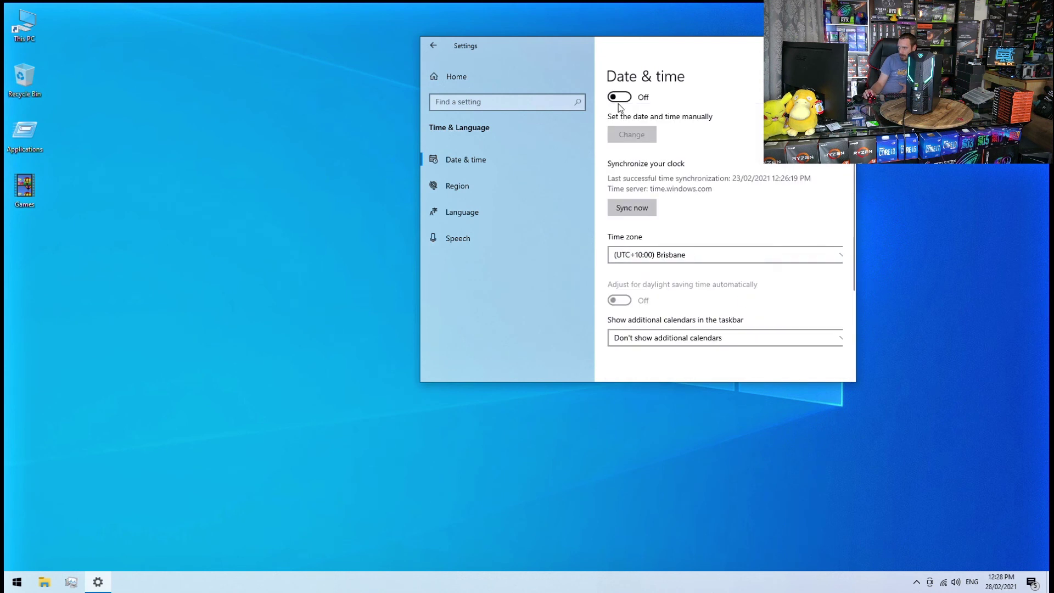
# Step: Synchronize the clock with the time server and turn on automatic time zone setting
pyautogui.click(623, 211)
pyautogui.click(620, 97)
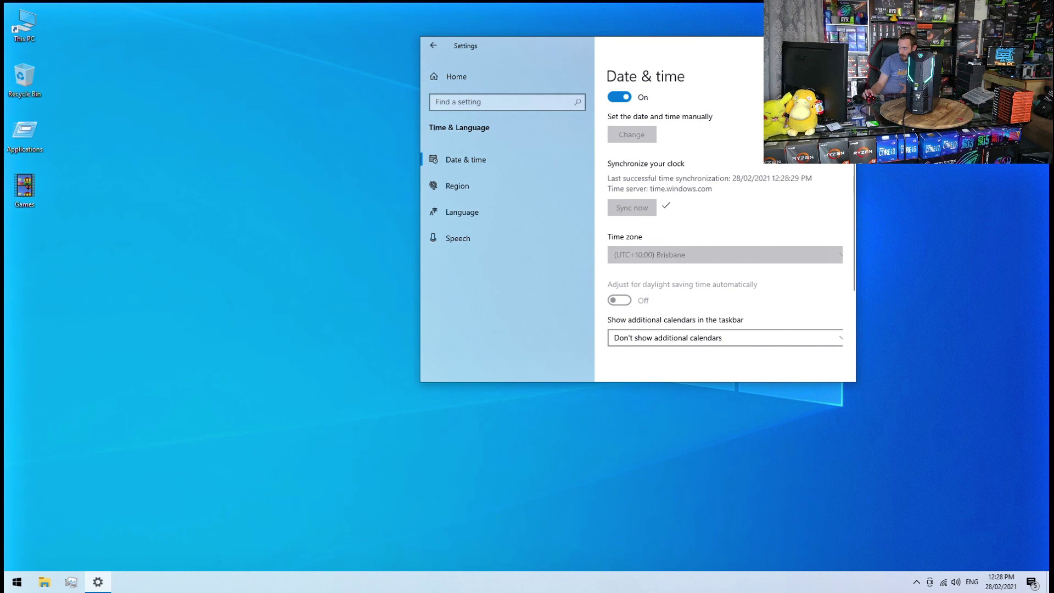
# Step: Close Settings and examine the drives and their partitions in Disk Management, opened from This PC, closing Computer Management when finished
pyautogui.hotkey('alt', 'F4')
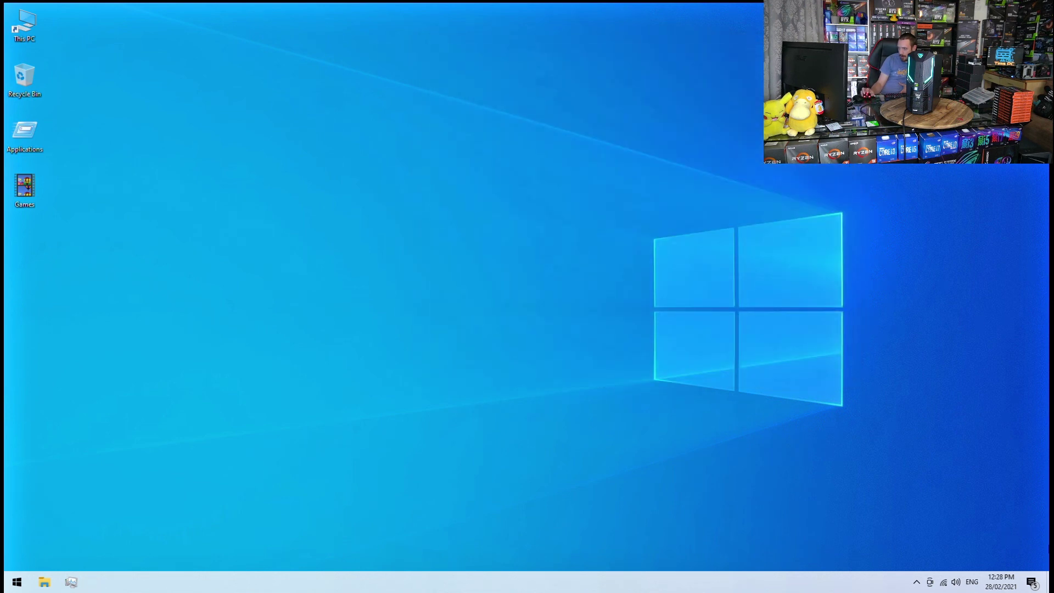
pyautogui.doubleClick(33, 31)
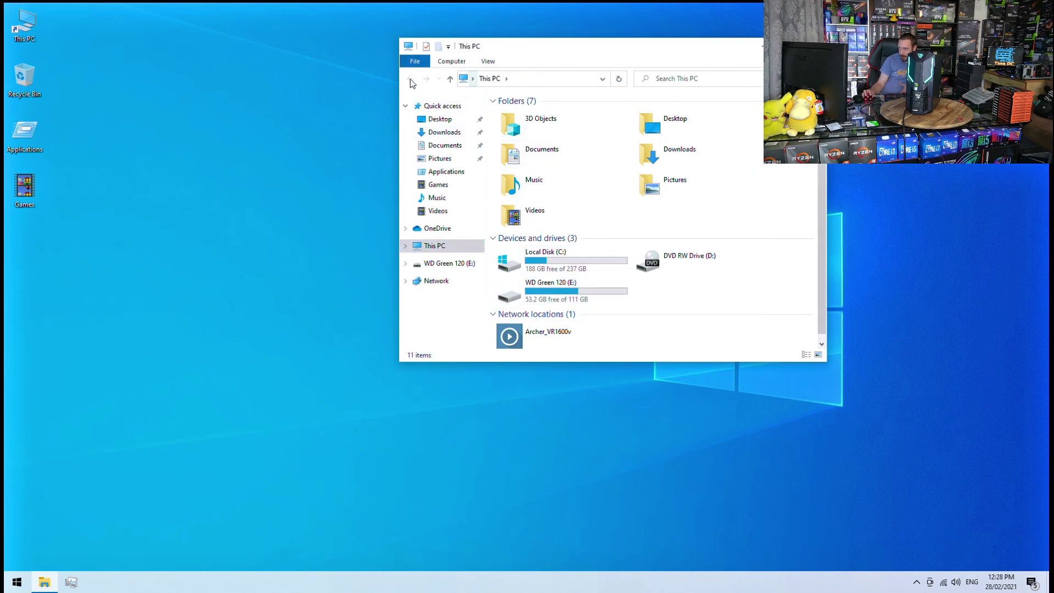
pyautogui.click(447, 59)
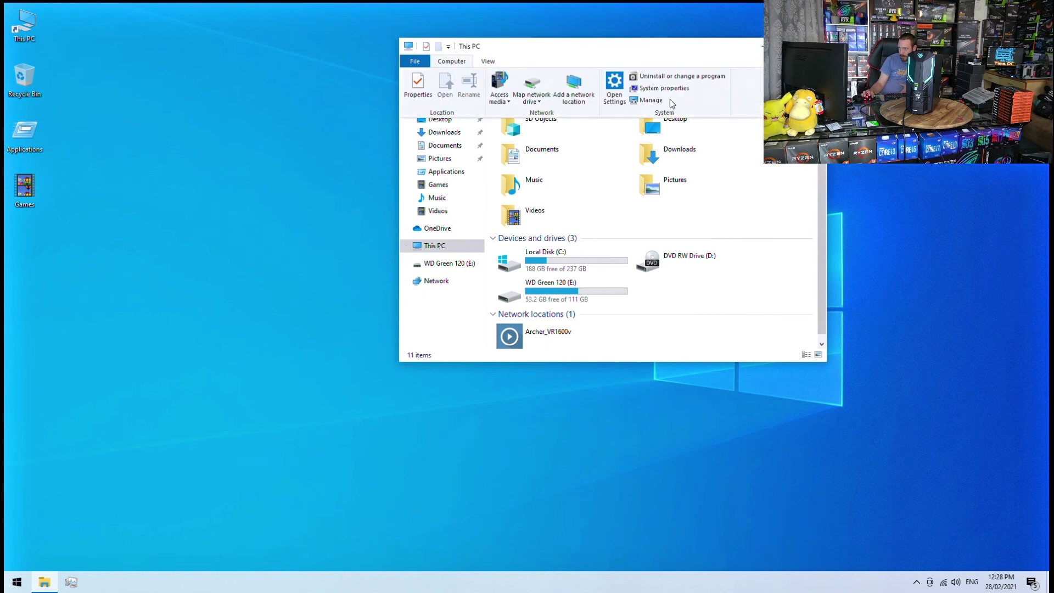
pyautogui.click(645, 101)
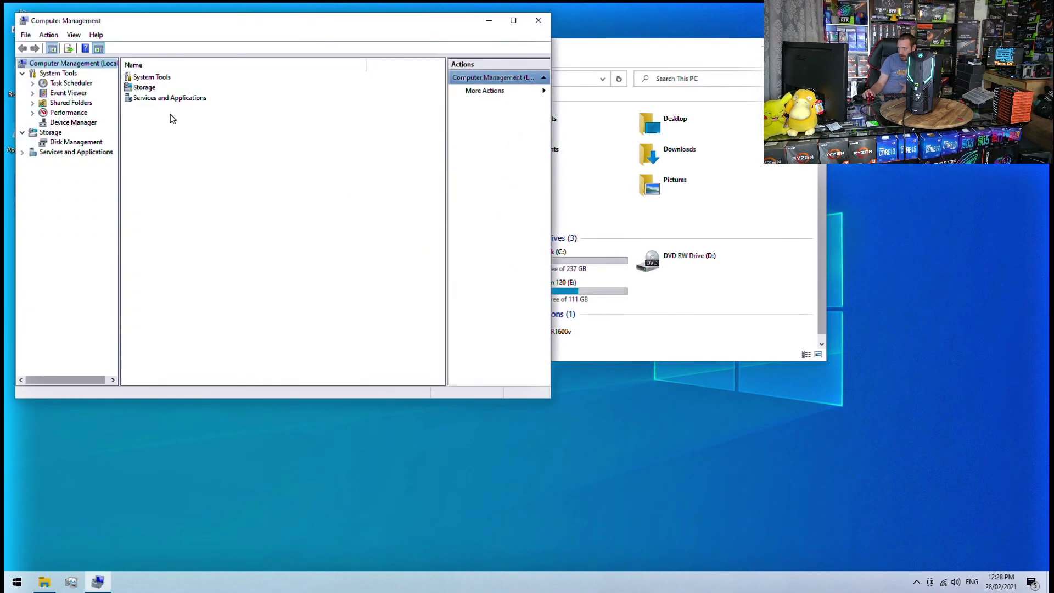
pyautogui.click(72, 143)
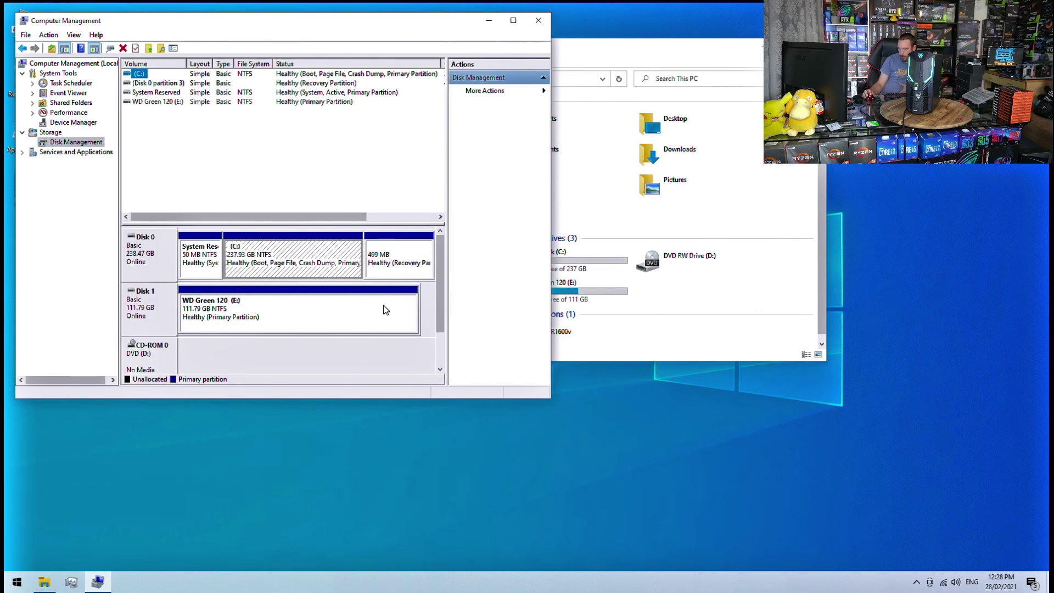
pyautogui.click(538, 21)
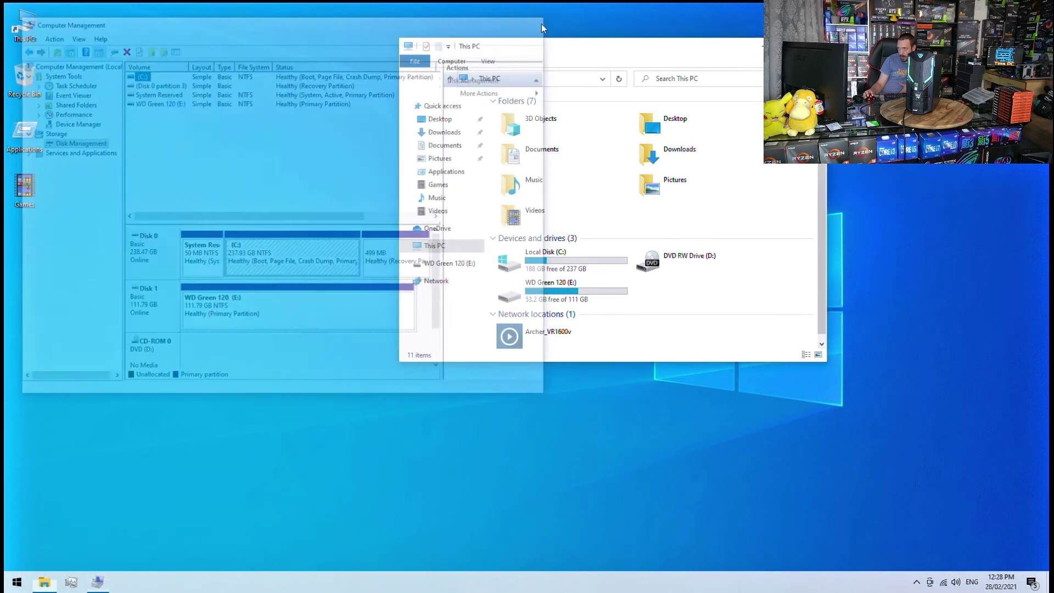